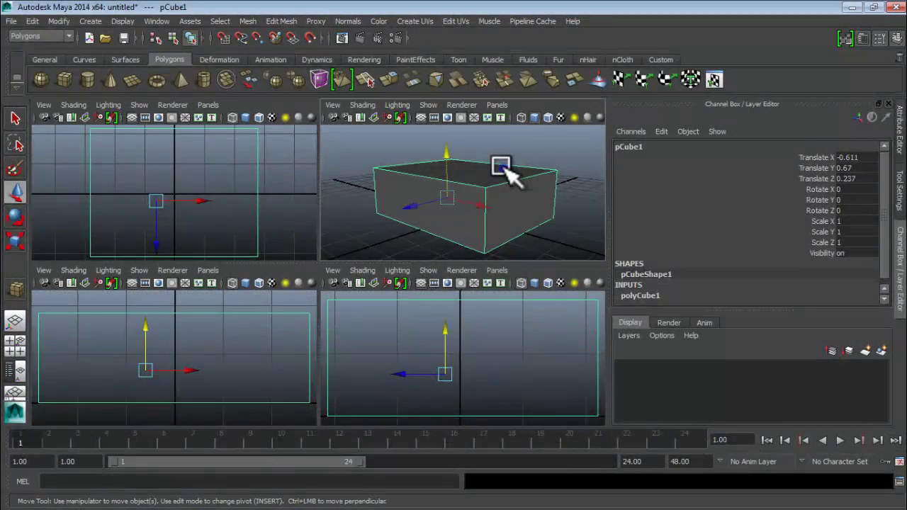
# - Switch the box to face selection mode and select its top face in the enlarged perspective view
pyautogui.moveTo(502, 169); pyautogui.dragTo(500, 194, button='right')
pyautogui.click(491, 168)
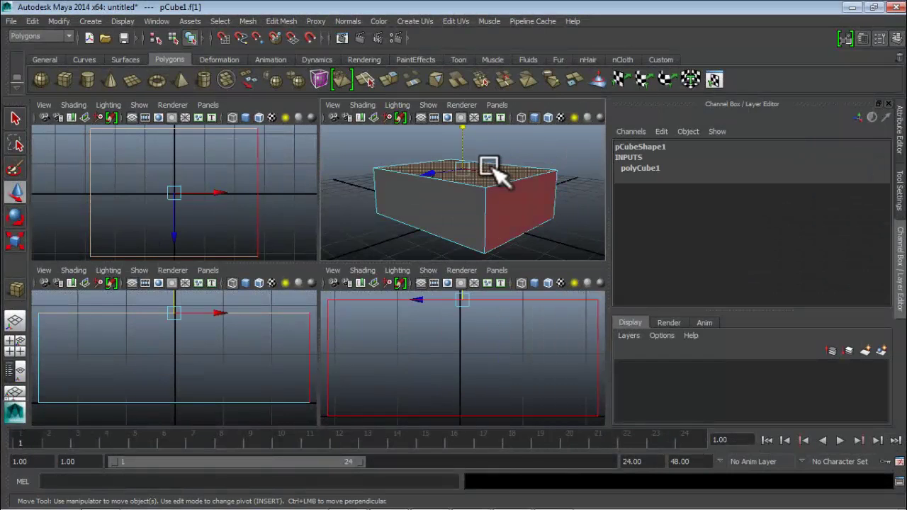
pyautogui.press('space')
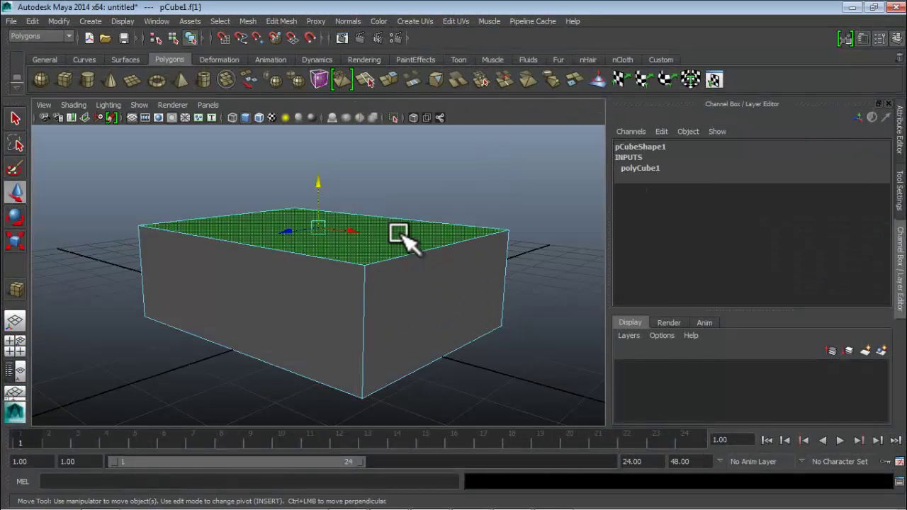
pyautogui.scroll(-5, 401, 238)
pyautogui.scroll(2, 380, 268)
pyautogui.moveTo(382, 267)
pyautogui.keyDown('alt'); pyautogui.mouseDown()
pyautogui.moveTo(389, 284)
pyautogui.moveTo(409, 286)
pyautogui.moveTo(392, 271)
pyautogui.mouseUp(); pyautogui.keyUp('alt')
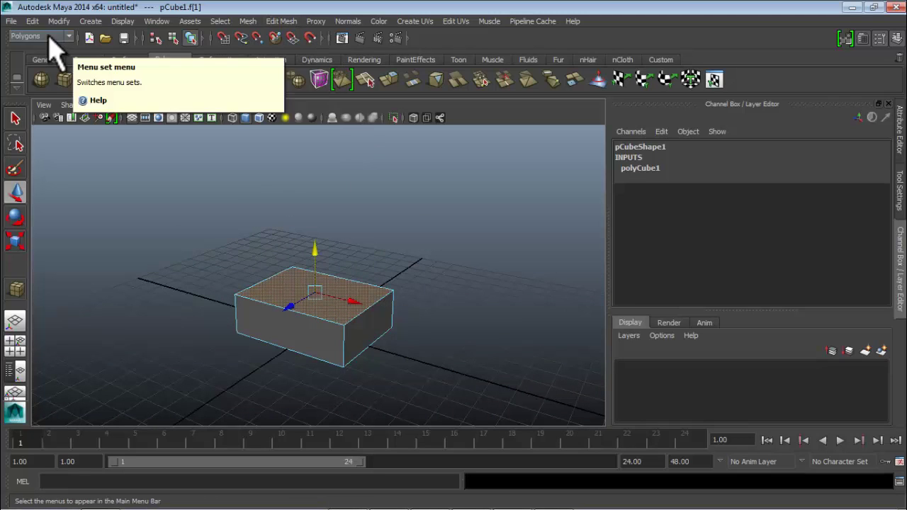
# - Apply Extrude to the selected top face of the box, keeping Divisions at 1
pyautogui.click(273, 24)
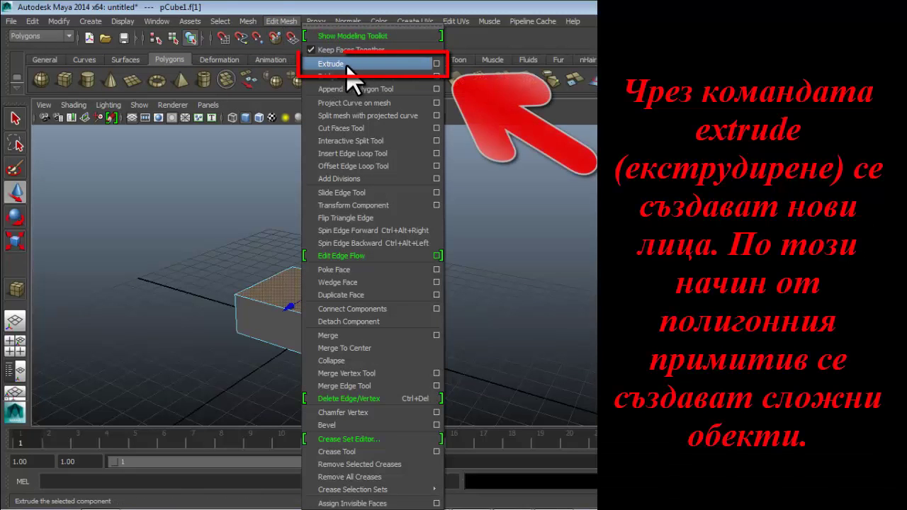
pyautogui.click(278, 20)
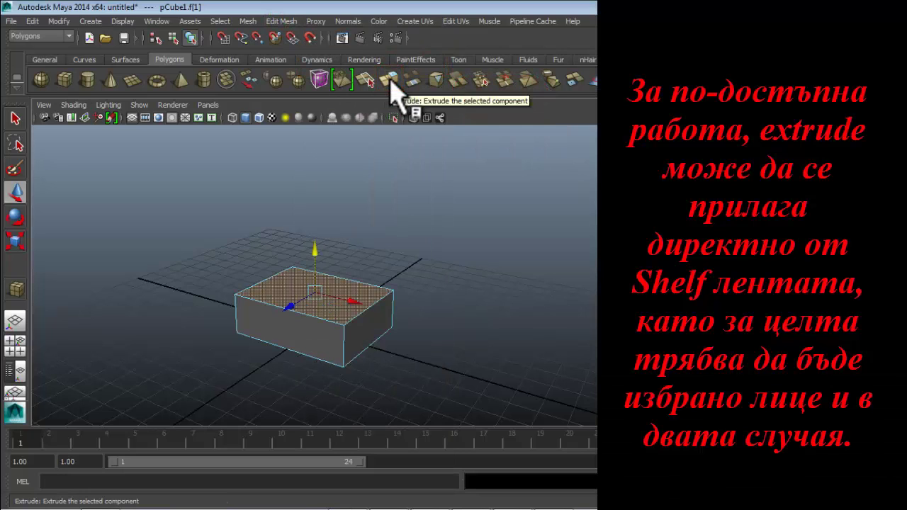
pyautogui.click(282, 21)
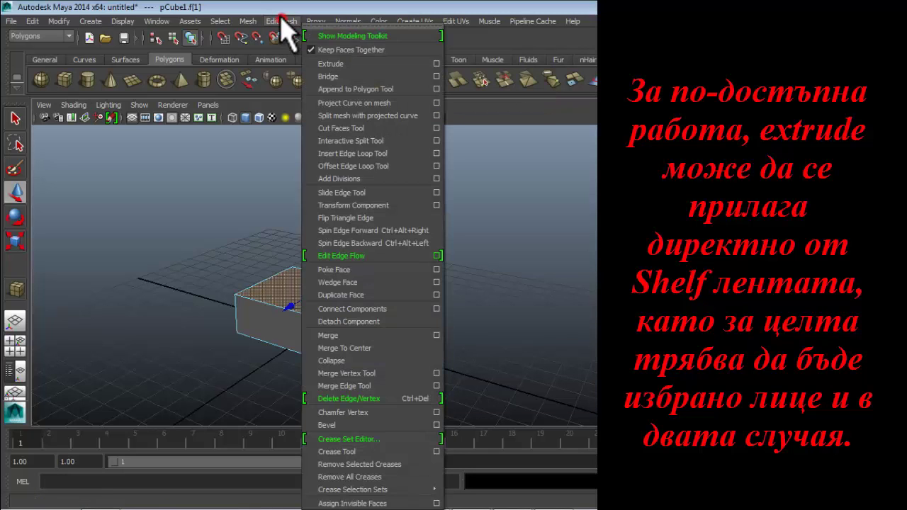
pyautogui.click(325, 64)
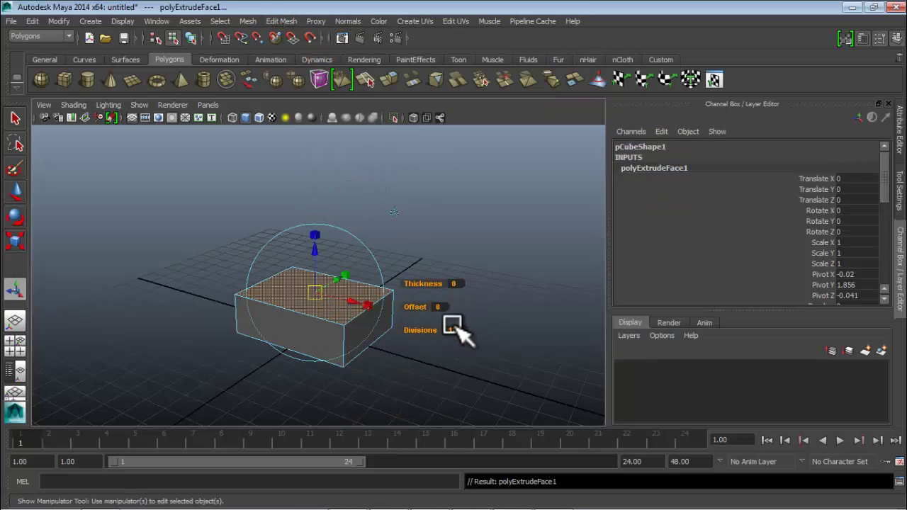
pyautogui.click(458, 329)
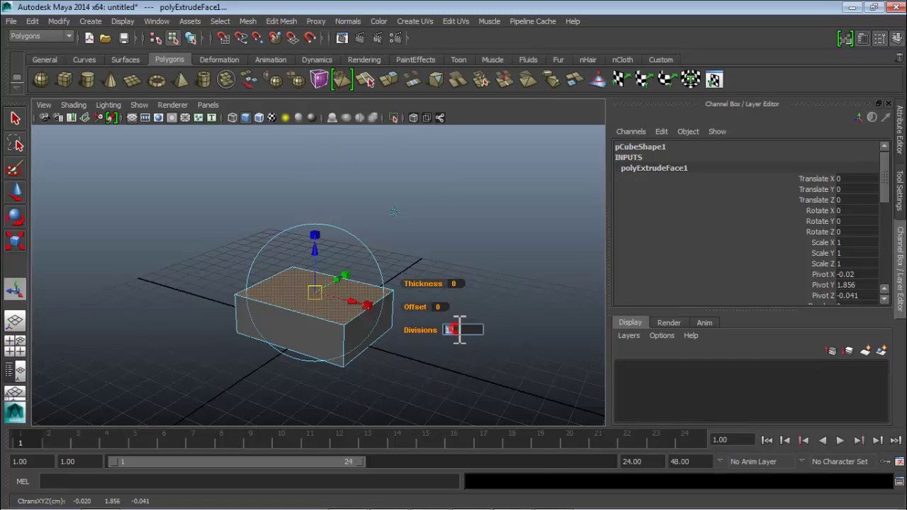
pyautogui.press('Return')
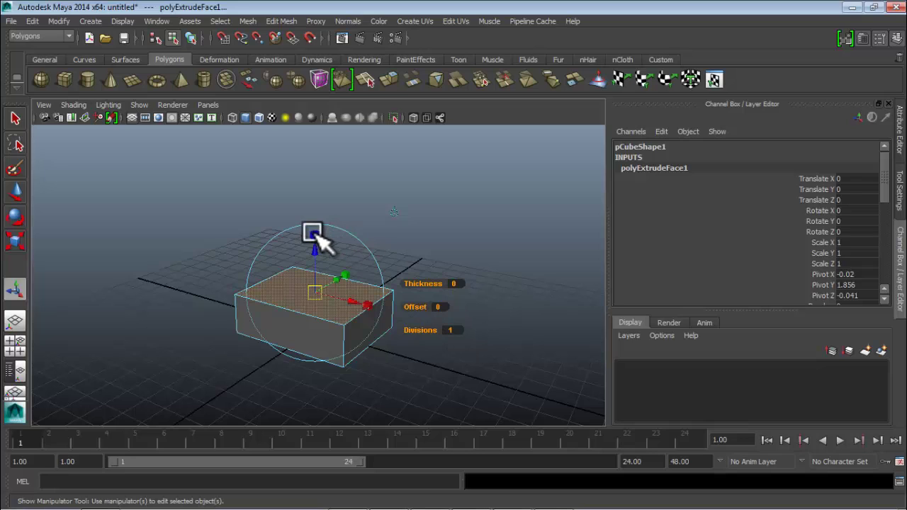
# - Raise the extruded top face to about 2.39 in Y and scale it down uniformly to form a sloped rim
pyautogui.moveTo(313, 233)
pyautogui.mouseDown()
pyautogui.moveTo(311, 244)
pyautogui.moveTo(313, 229)
pyautogui.mouseUp()
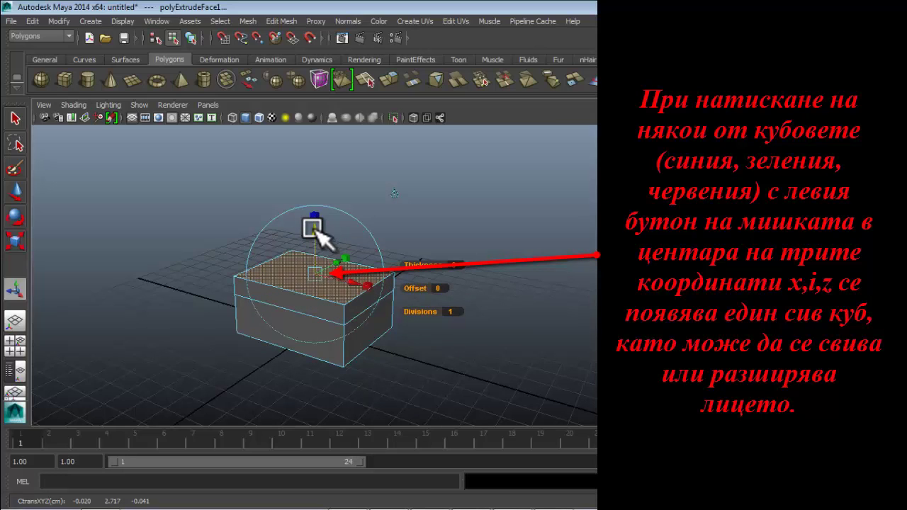
pyautogui.click(314, 216)
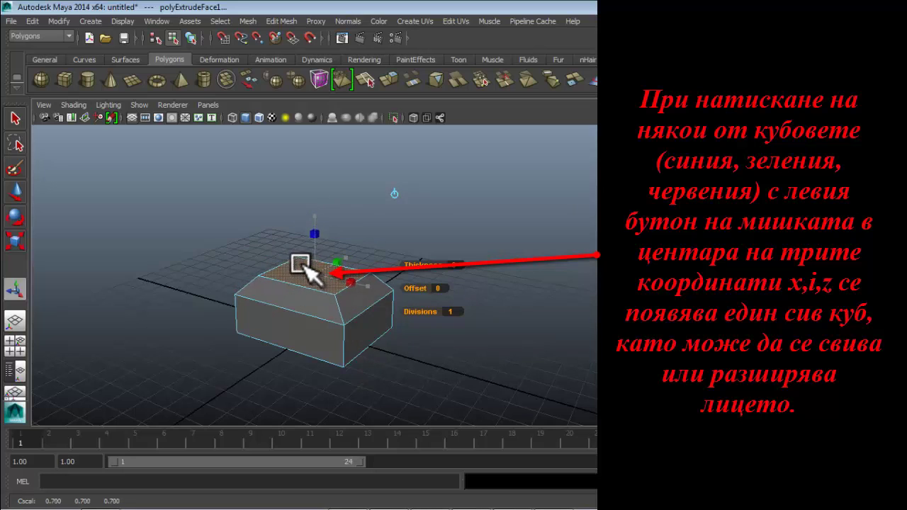
pyautogui.moveTo(316, 274)
pyautogui.mouseDown()
pyautogui.moveTo(324, 279)
pyautogui.moveTo(297, 263)
pyautogui.moveTo(307, 269)
pyautogui.mouseUp()
pyautogui.moveTo(315, 227); pyautogui.dragTo(310, 244)
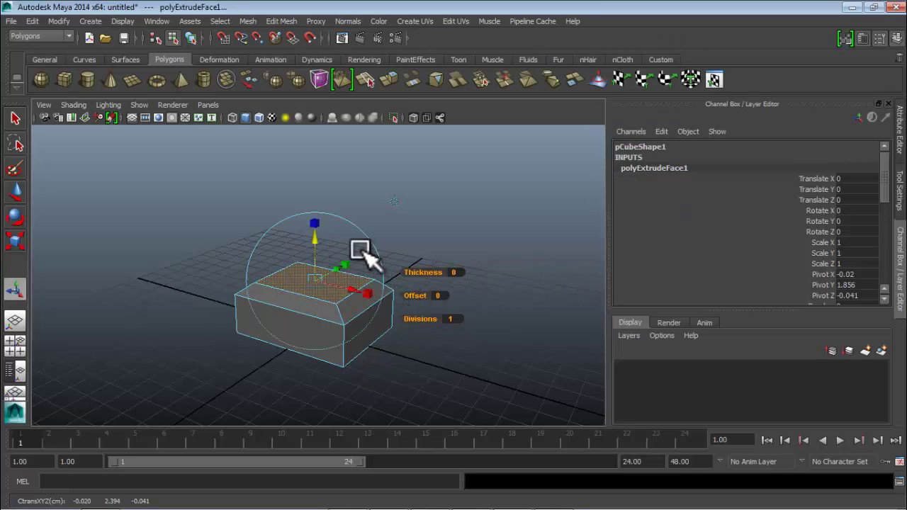
# - Extrude the reduced top face again with Divisions set to 1 and raise it to about 4.43 in Y
pyautogui.click(390, 76)
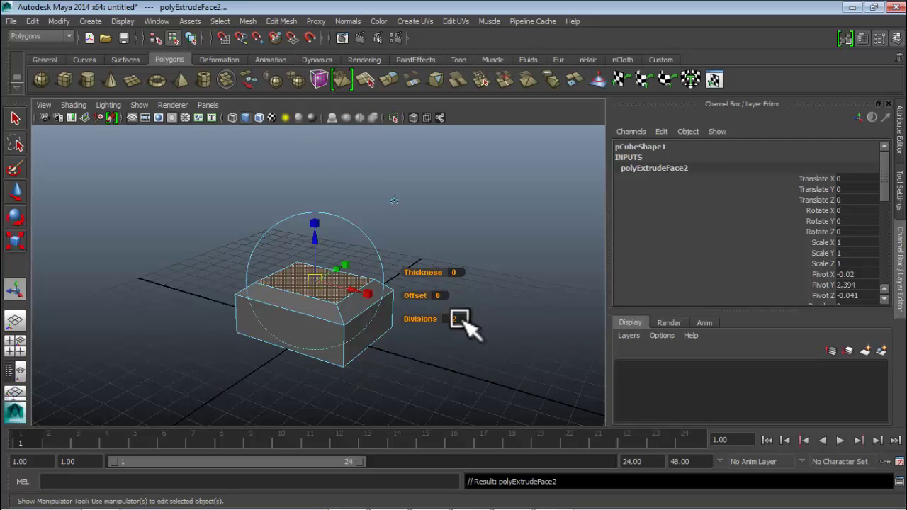
pyautogui.moveTo(462, 321); pyautogui.dragTo(456, 319)
pyautogui.write('1')
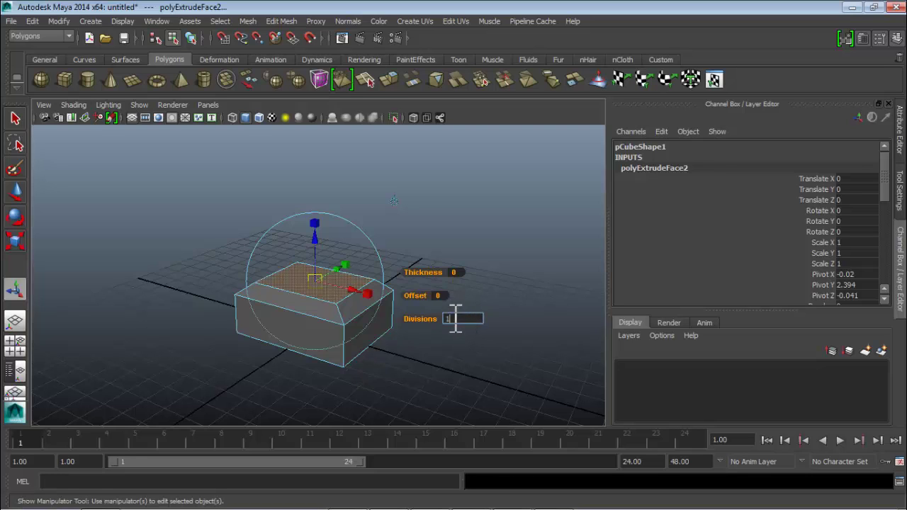
pyautogui.click(314, 236)
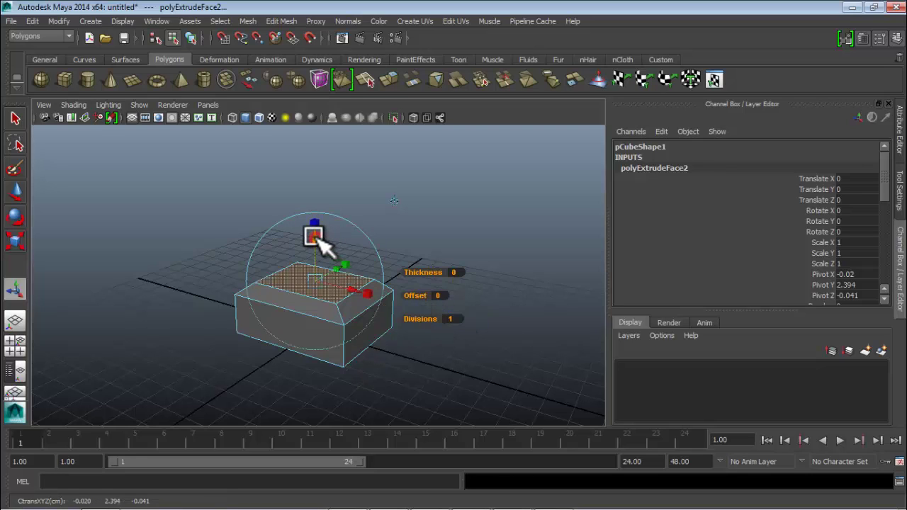
pyautogui.moveTo(316, 238); pyautogui.dragTo(316, 191)
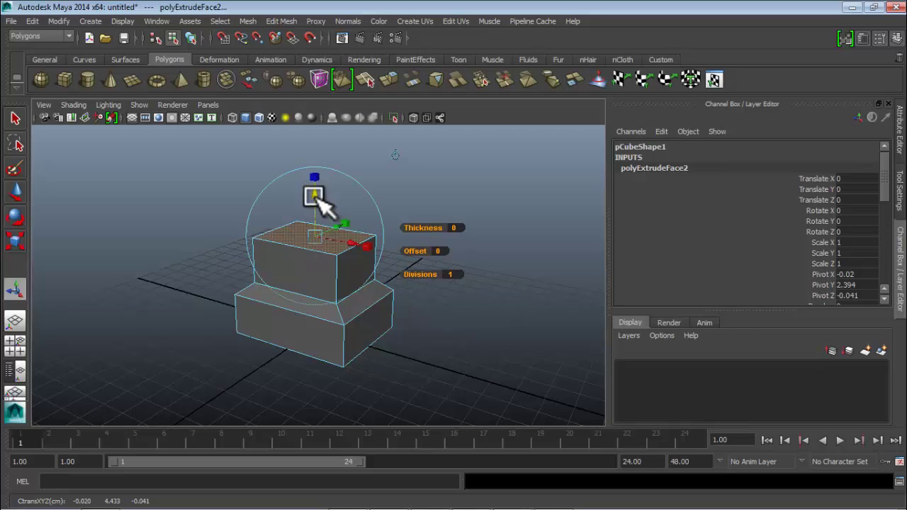
# - In the side view, raise the extruded face to about 16.06 in Y to form a tall column shaft
pyautogui.press('space')
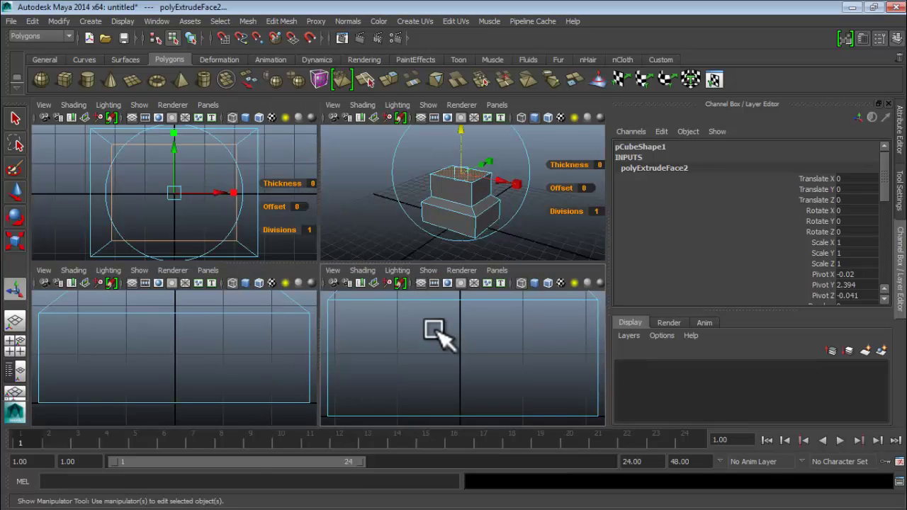
pyautogui.press('space')
pyautogui.keyDown('alt'); pyautogui.moveTo(368, 298); pyautogui.dragTo(364, 375, button='middle'); pyautogui.keyUp('alt')
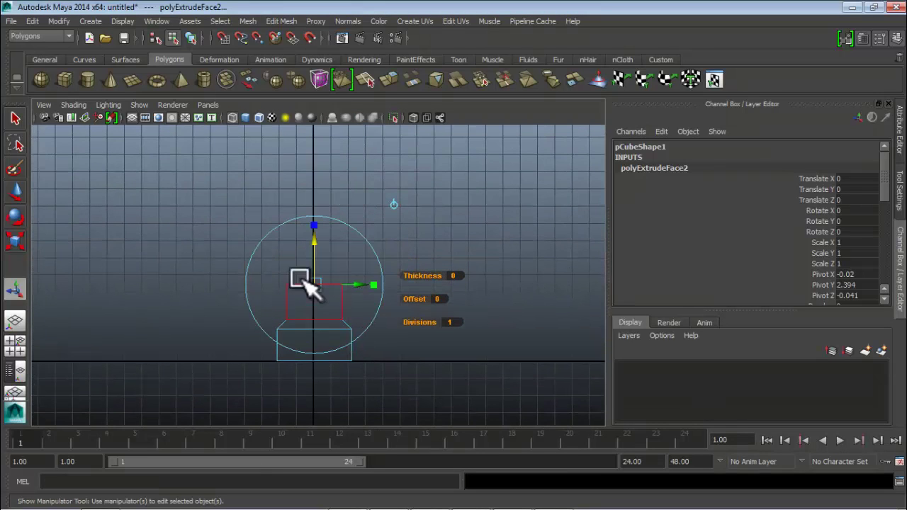
pyautogui.scroll(-2, 326, 317)
pyautogui.keyDown('alt'); pyautogui.moveTo(328, 318); pyautogui.dragTo(318, 348, button='middle'); pyautogui.keyUp('alt')
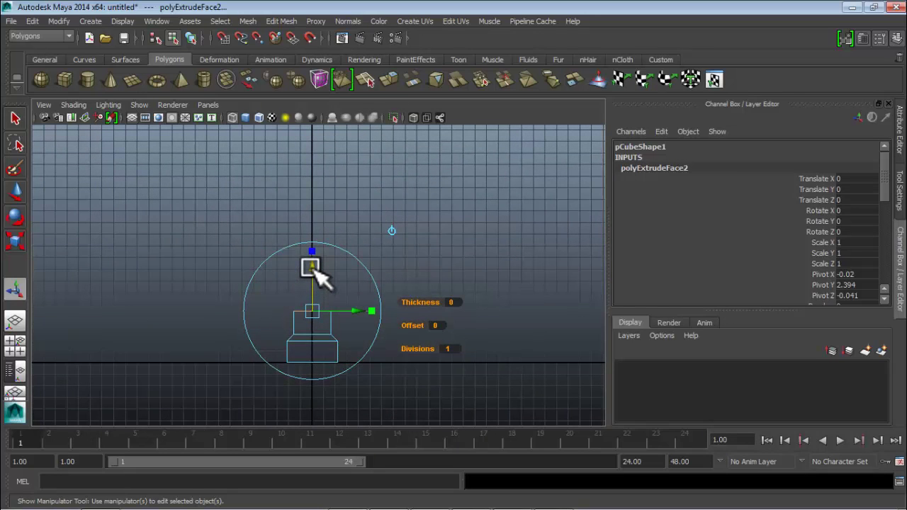
pyautogui.moveTo(315, 270); pyautogui.dragTo(312, 131)
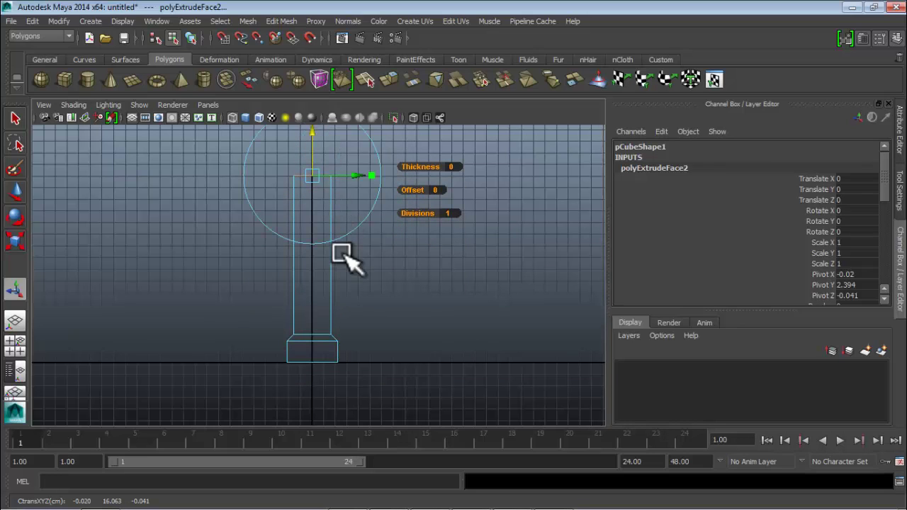
# - In the perspective view, extrude the column's top face with 1 division and raise it to about 16.58 in Y
pyautogui.press('space')
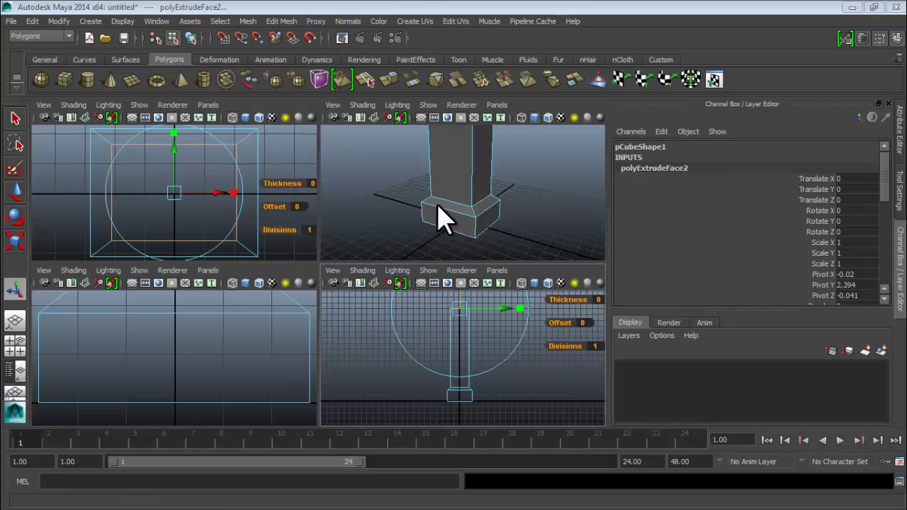
pyautogui.press('space')
pyautogui.scroll(-6, 387, 221)
pyautogui.keyDown('alt'); pyautogui.moveTo(373, 235); pyautogui.dragTo(361, 266, button='middle'); pyautogui.keyUp('alt')
pyautogui.keyDown('alt'); pyautogui.moveTo(361, 266); pyautogui.dragTo(390, 274); pyautogui.keyUp('alt')
pyautogui.scroll(3, 328, 243)
pyautogui.keyDown('alt'); pyautogui.moveTo(327, 265); pyautogui.dragTo(325, 281, button='middle'); pyautogui.keyUp('alt')
pyautogui.scroll(4, 324, 283)
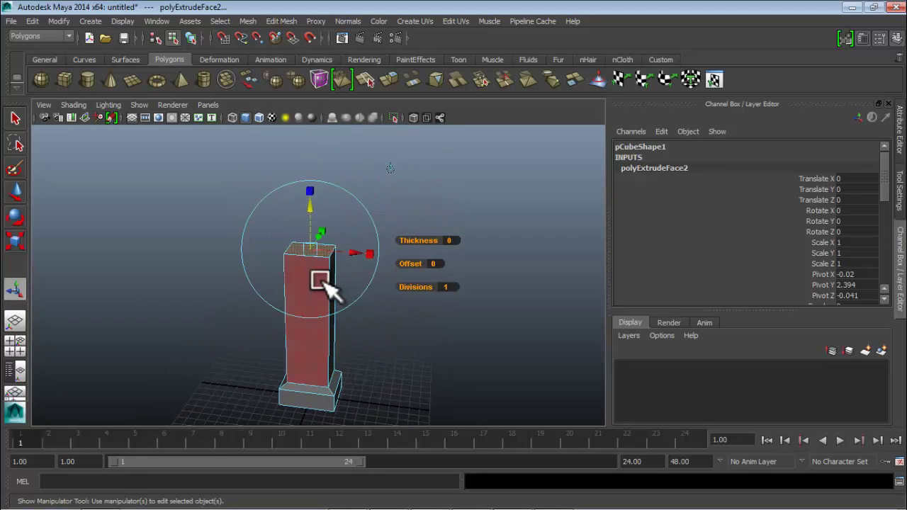
pyautogui.moveTo(320, 260)
pyautogui.keyDown('alt'); pyautogui.mouseDown()
pyautogui.moveTo(260, 271)
pyautogui.moveTo(309, 274)
pyautogui.mouseUp(); pyautogui.keyUp('alt')
pyautogui.scroll(3, 309, 273)
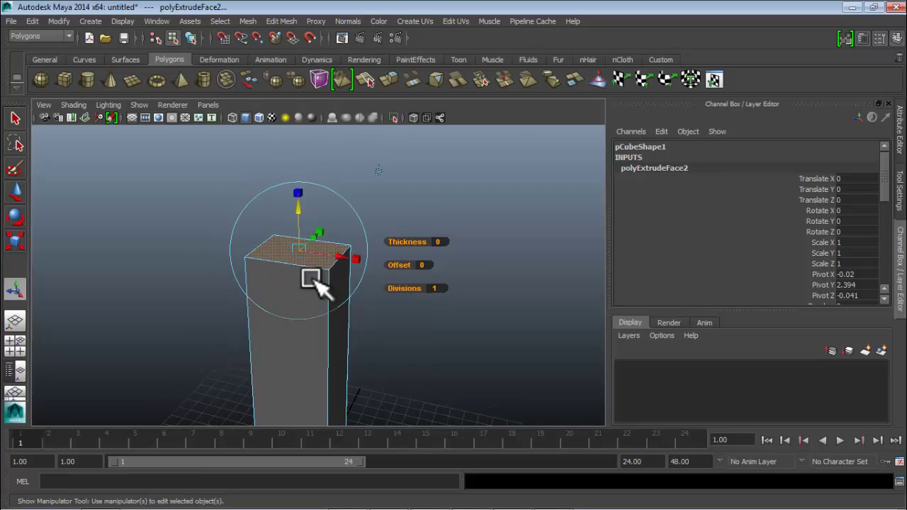
pyautogui.click(280, 21)
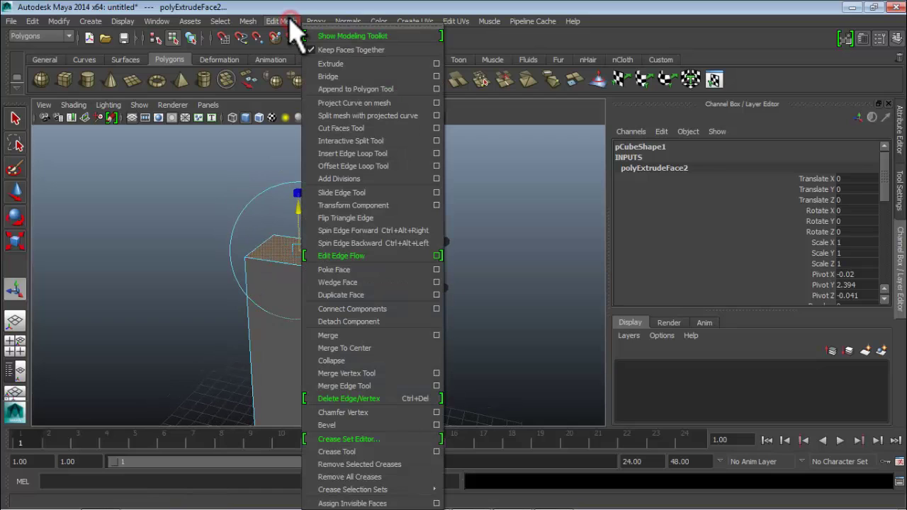
pyautogui.click(330, 66)
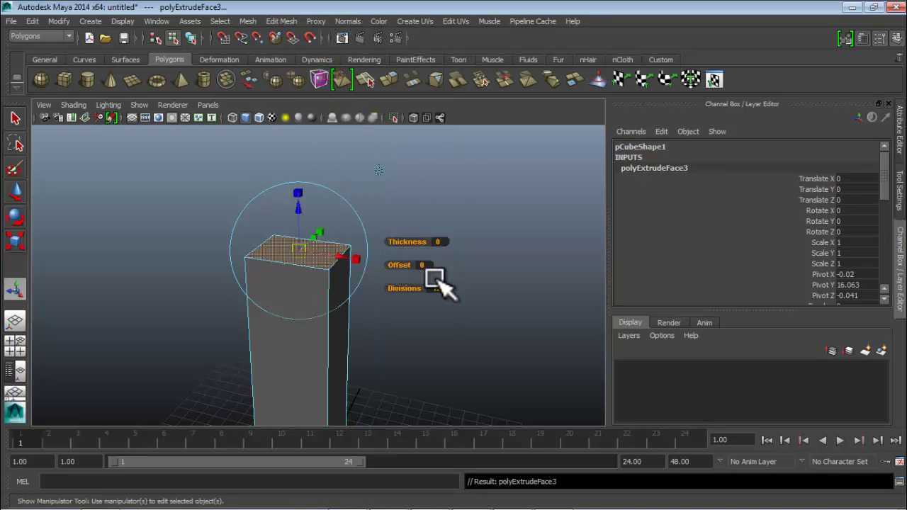
pyautogui.press('Return')
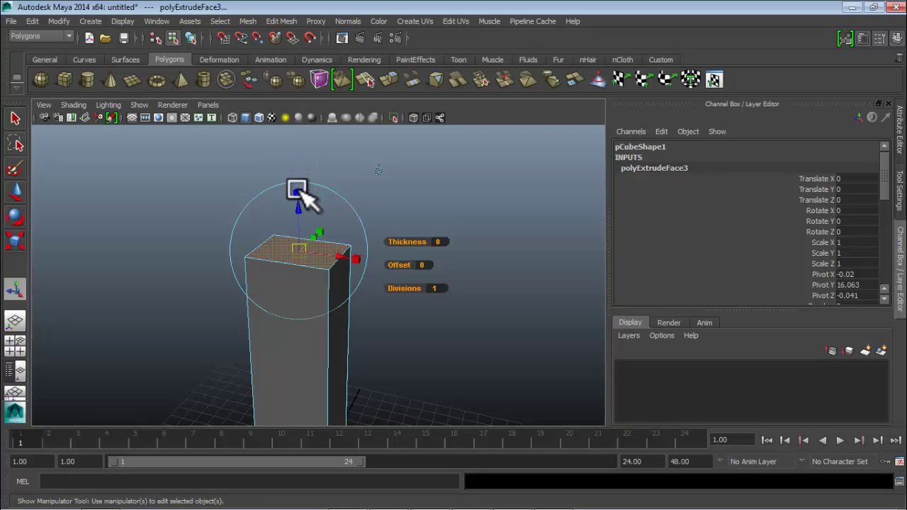
pyautogui.moveTo(297, 190); pyautogui.dragTo(296, 202)
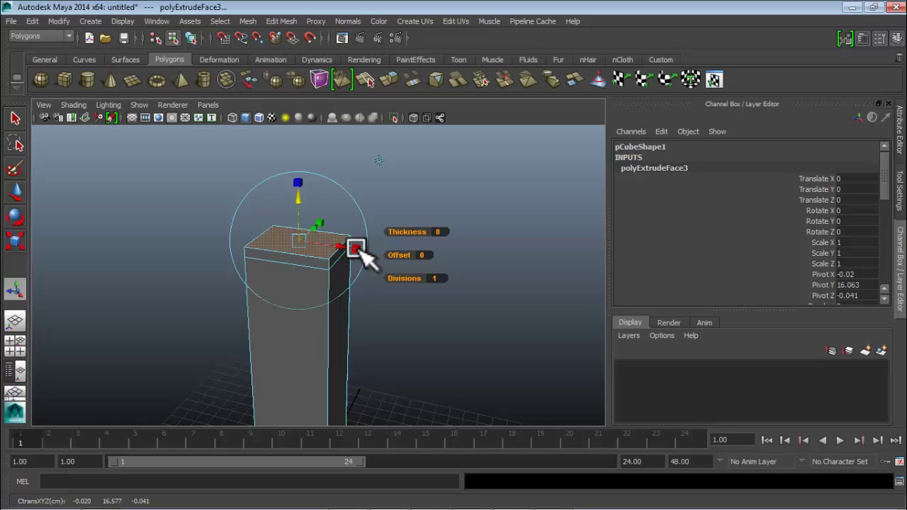
pyautogui.moveTo(362, 249)
pyautogui.mouseDown()
pyautogui.moveTo(382, 256)
pyautogui.moveTo(368, 260)
pyautogui.mouseUp()
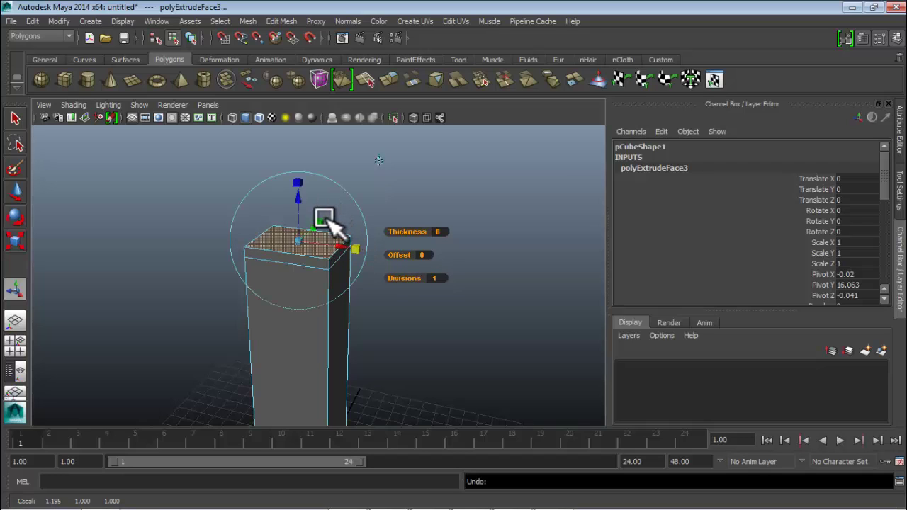
pyautogui.moveTo(325, 223); pyautogui.dragTo(342, 216)
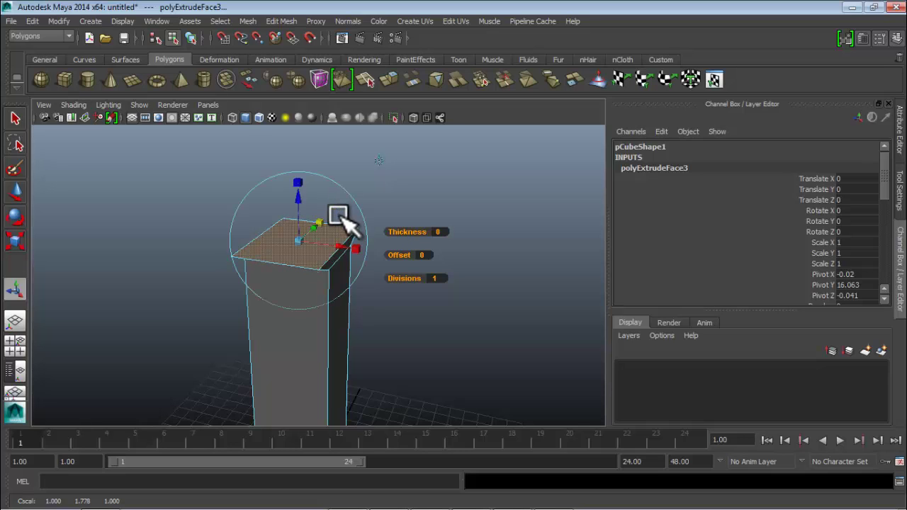
pyautogui.hotkey('ctrl', 'z')
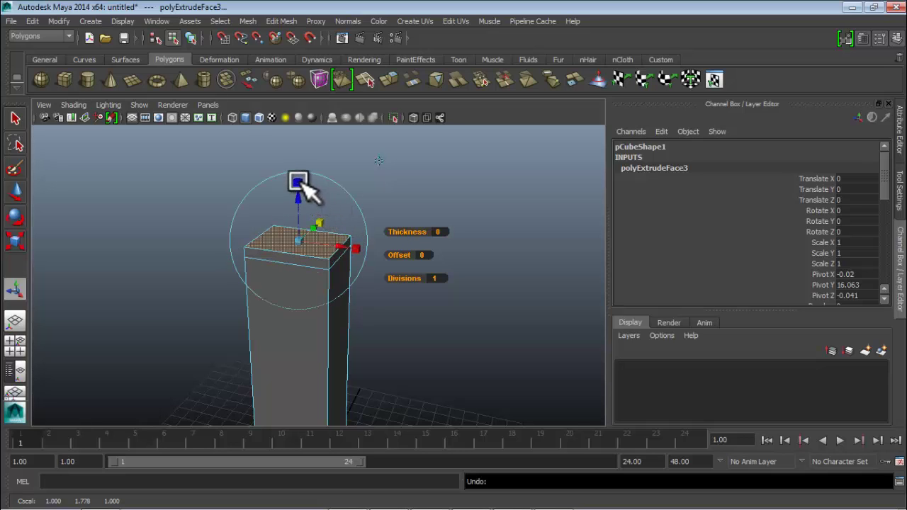
# - Undo the trial scaling and widen the column's top face along its X axis to a scale of about 1.51
pyautogui.moveTo(305, 179); pyautogui.dragTo(394, 253)
pyautogui.hotkey('ctrl', 'z')
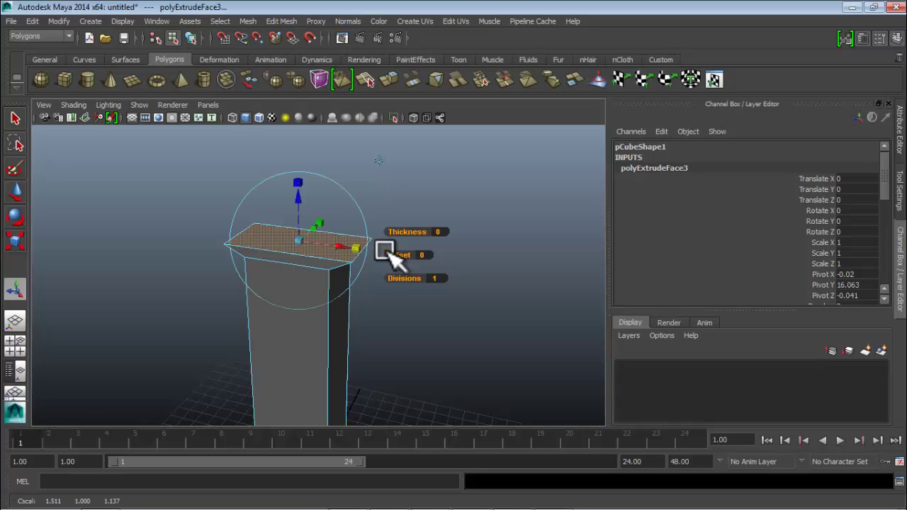
# - Examine the widened column top in the perspective, top and side views
pyautogui.moveTo(377, 314)
pyautogui.keyDown('alt'); pyautogui.mouseDown()
pyautogui.moveTo(278, 314)
pyautogui.moveTo(269, 302)
pyautogui.moveTo(385, 299)
pyautogui.moveTo(365, 319)
pyautogui.mouseUp(); pyautogui.keyUp('alt')
pyautogui.press('space')
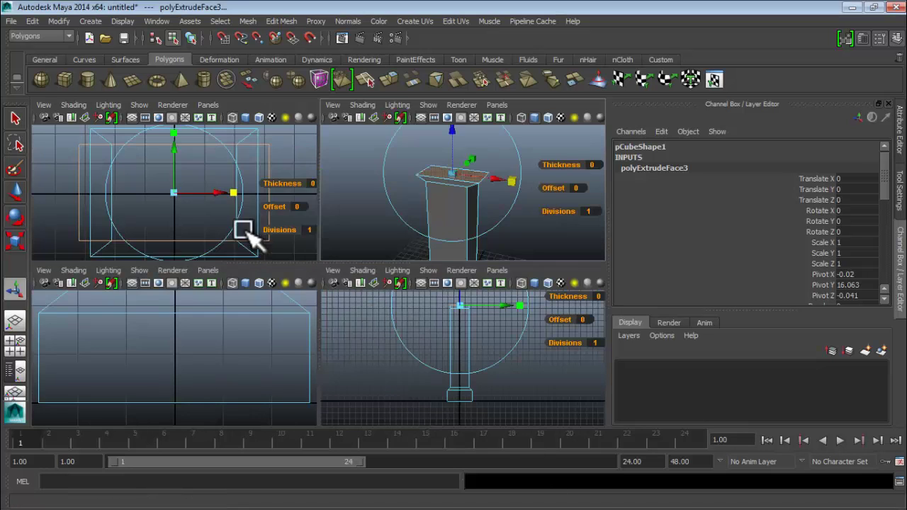
pyautogui.press('space')
pyautogui.scroll(-4, 321, 241)
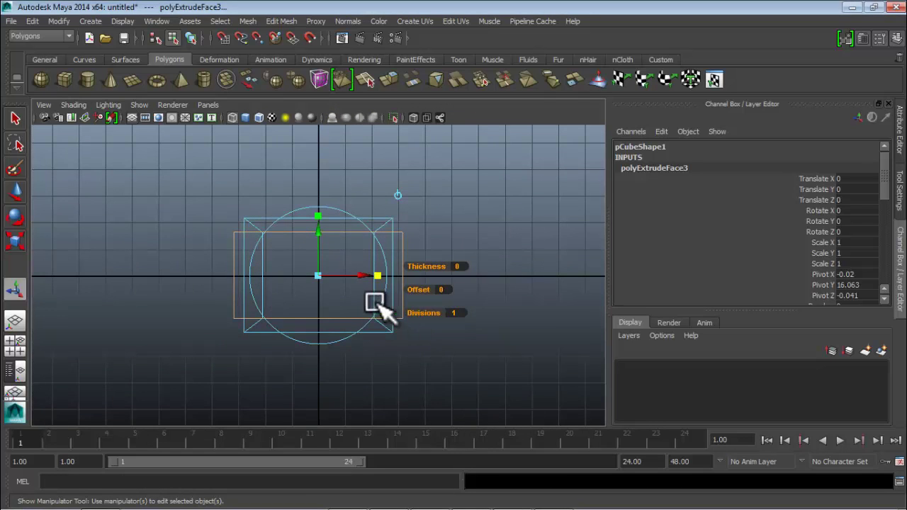
pyautogui.press('space')
pyautogui.press('space')
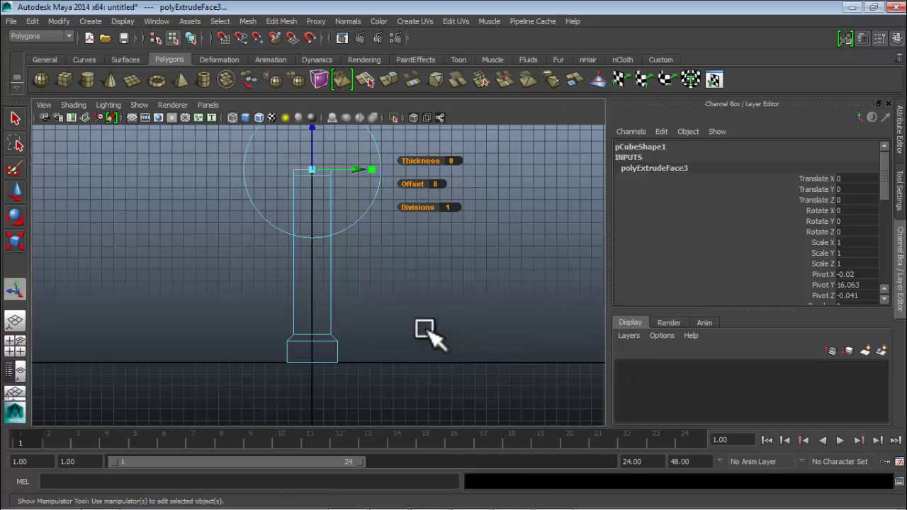
pyautogui.press('space')
pyautogui.press('space')
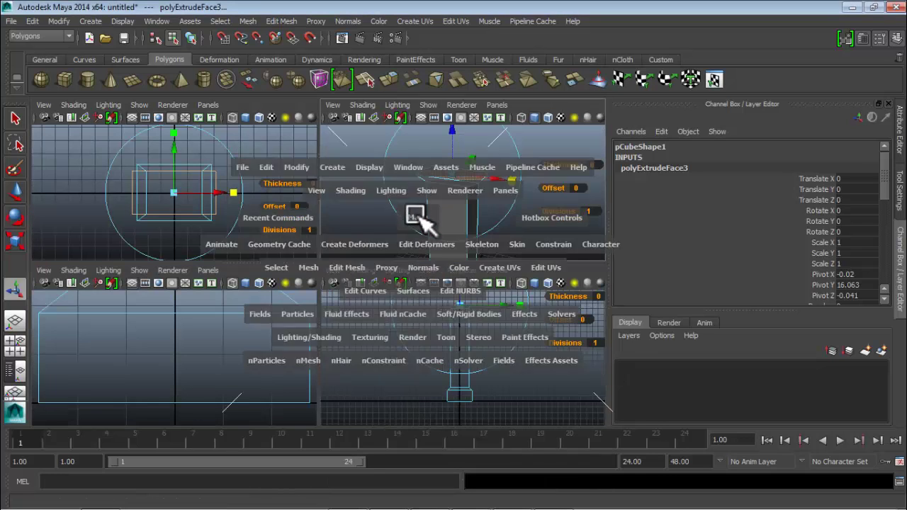
# - Extrude the widened top face with 1 division and raise it to about 18.74 in Y to form a cap block
pyautogui.click(275, 21)
pyautogui.click(320, 61)
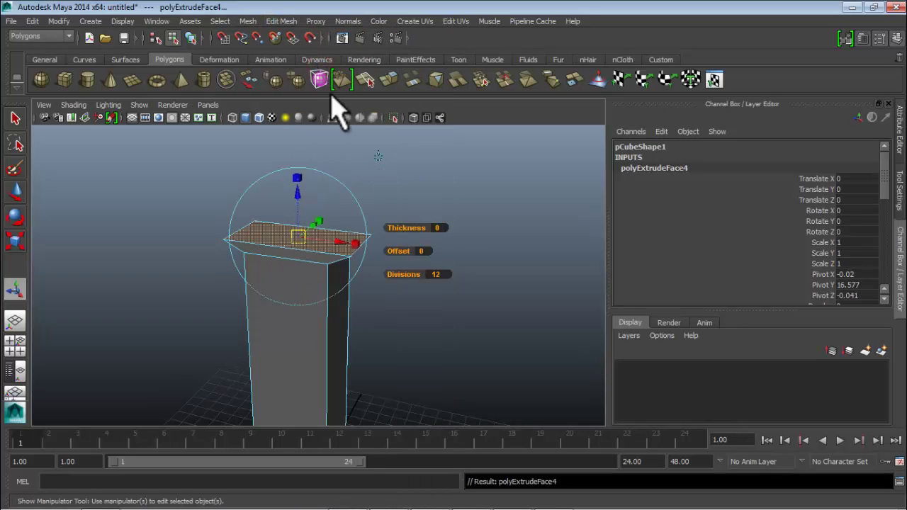
pyautogui.moveTo(294, 175)
pyautogui.mouseDown()
pyautogui.moveTo(295, 193)
pyautogui.moveTo(294, 169)
pyautogui.mouseUp()
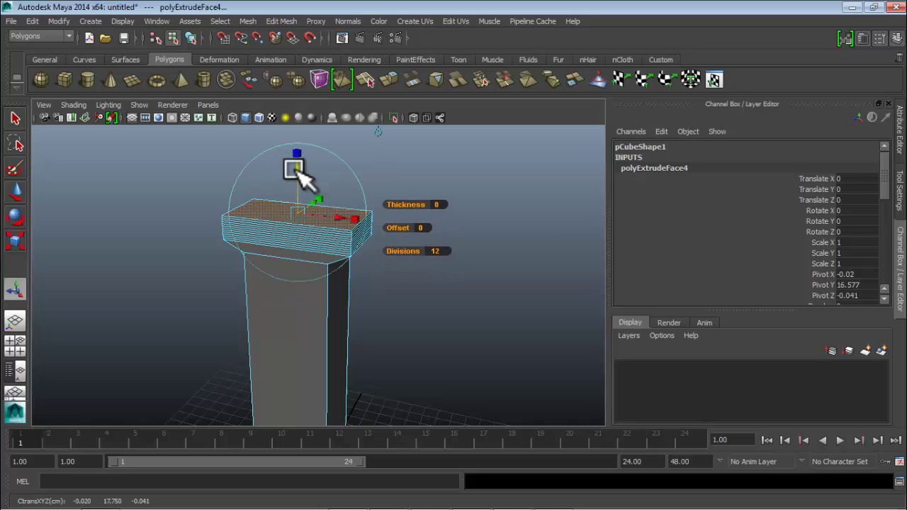
pyautogui.hotkey('ctrl', 'z')
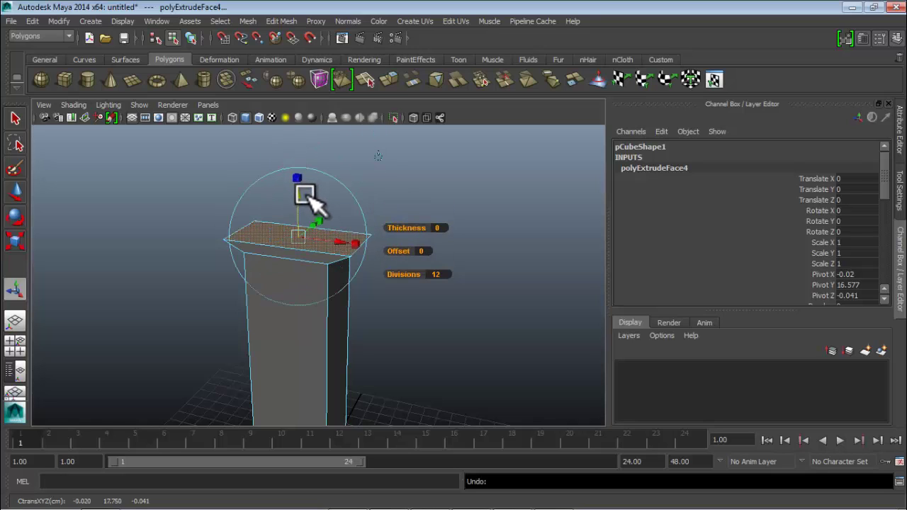
pyautogui.click(434, 274)
pyautogui.press('Return')
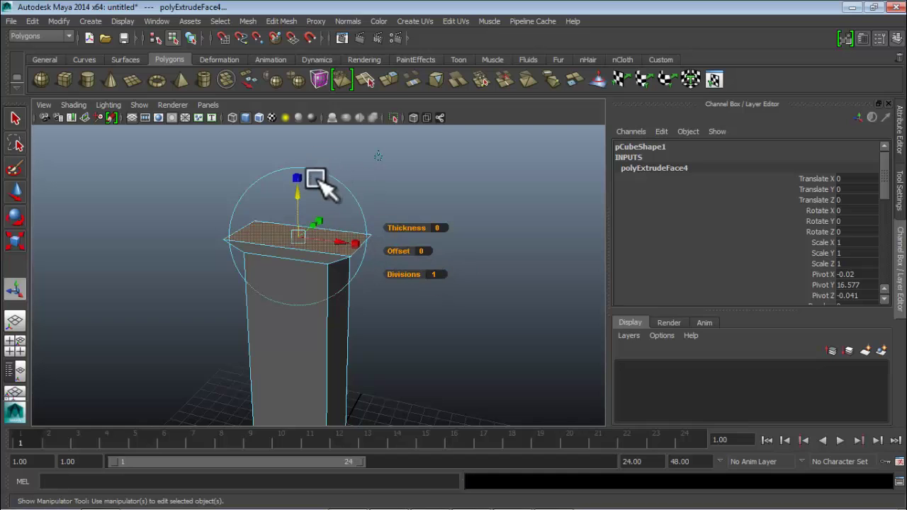
pyautogui.moveTo(297, 193); pyautogui.dragTo(290, 146)
pyautogui.press('t')
# - In the front view, lower the cap block's top face slightly to fine-tune its height
pyautogui.press('space')
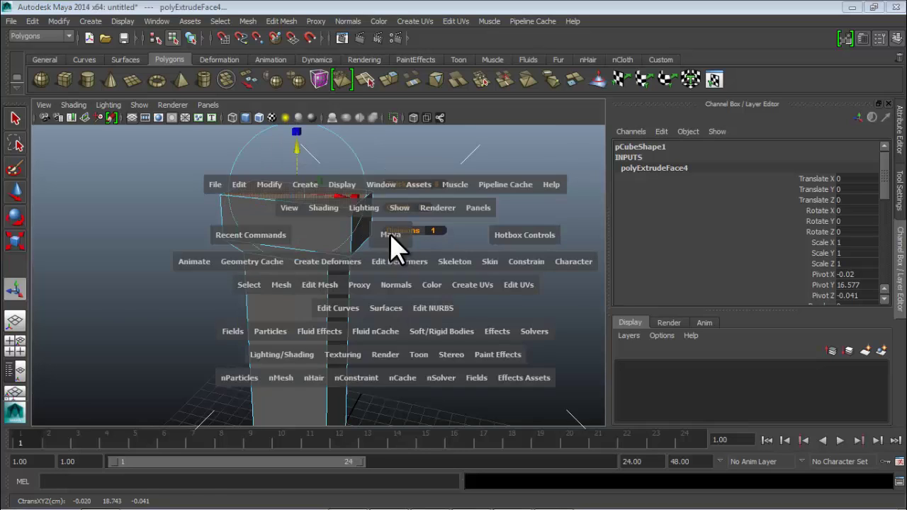
pyautogui.press('space')
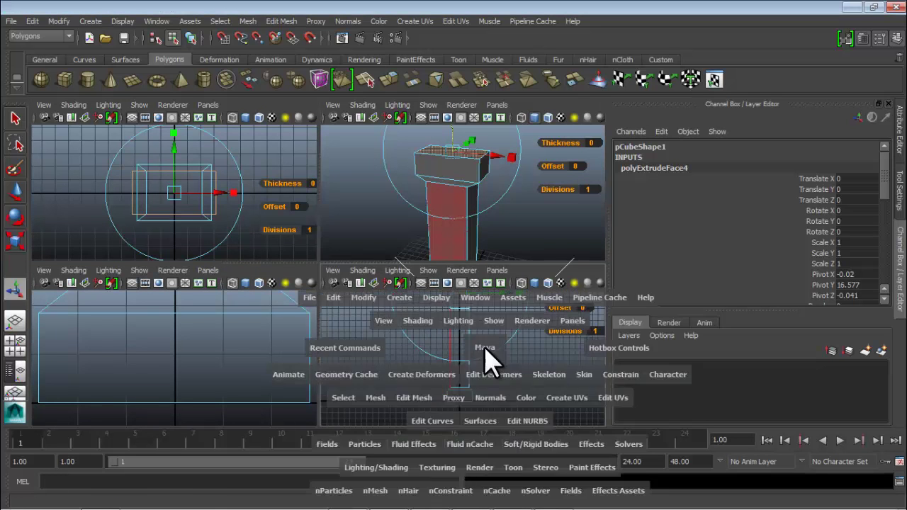
pyautogui.press('space')
pyautogui.press('space')
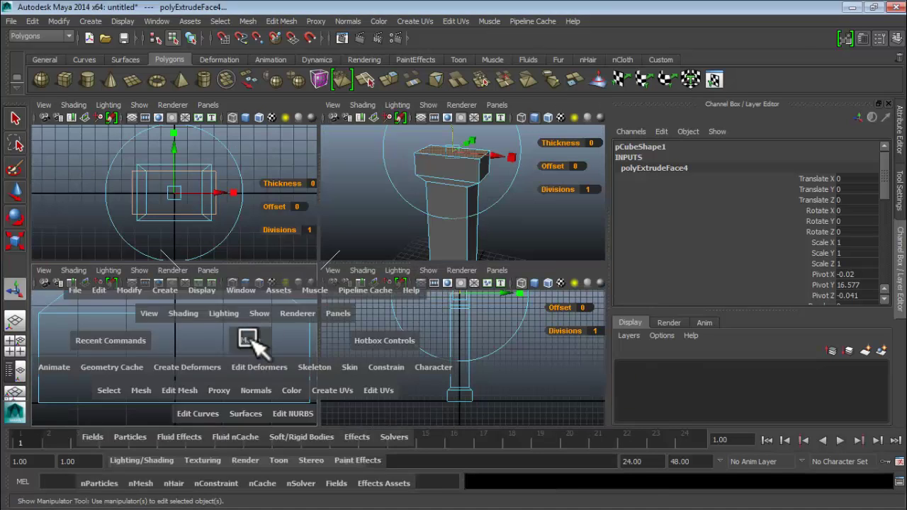
pyautogui.scroll(-3, 348, 205)
pyautogui.keyDown('alt'); pyautogui.moveTo(348, 205); pyautogui.dragTo(336, 290, button='middle'); pyautogui.keyUp('alt')
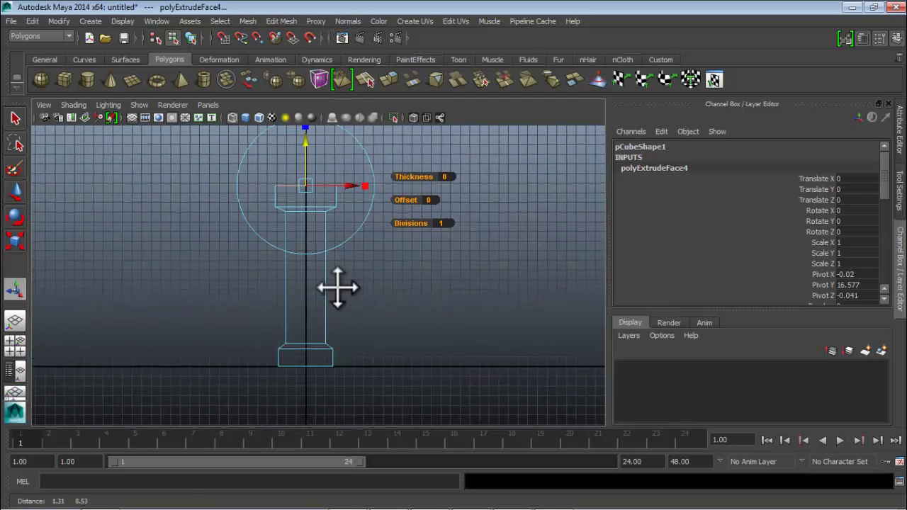
pyautogui.scroll(2, 305, 187)
pyautogui.keyDown('alt'); pyautogui.moveTo(305, 188); pyautogui.dragTo(308, 211, button='middle'); pyautogui.keyUp('alt')
pyautogui.scroll(2, 314, 217)
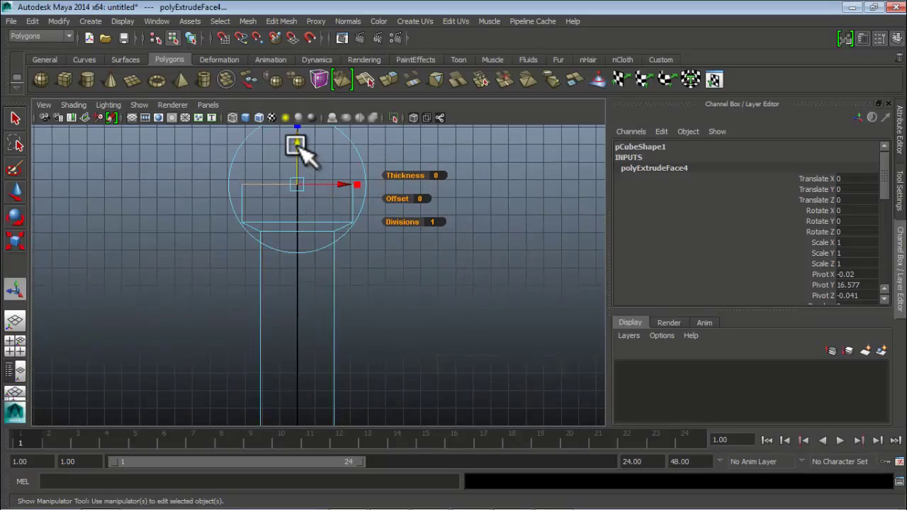
pyautogui.moveTo(297, 142); pyautogui.dragTo(296, 144)
pyautogui.scroll(-2, 381, 292)
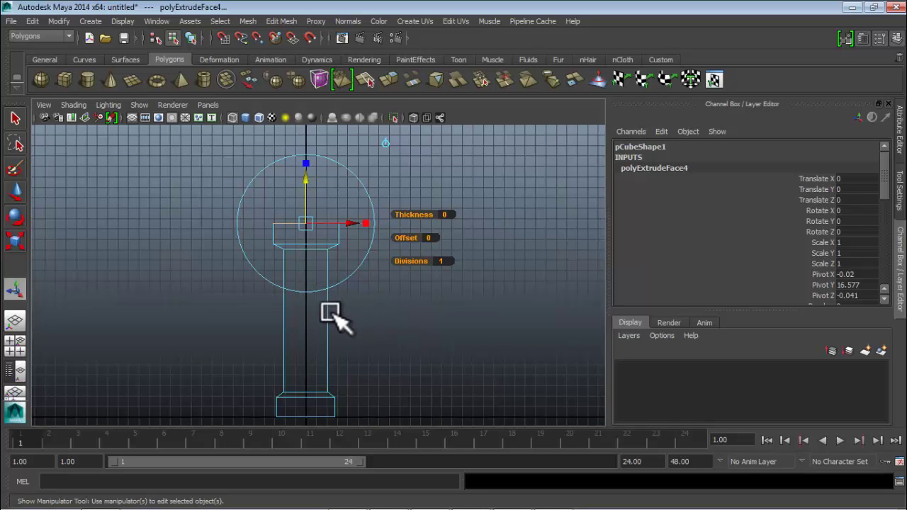
pyautogui.moveTo(324, 314); pyautogui.dragTo(269, 235, button='right')
pyautogui.click(368, 225)
pyautogui.moveTo(368, 234); pyautogui.dragTo(357, 283)
pyautogui.hotkey('ctrl', 'z')
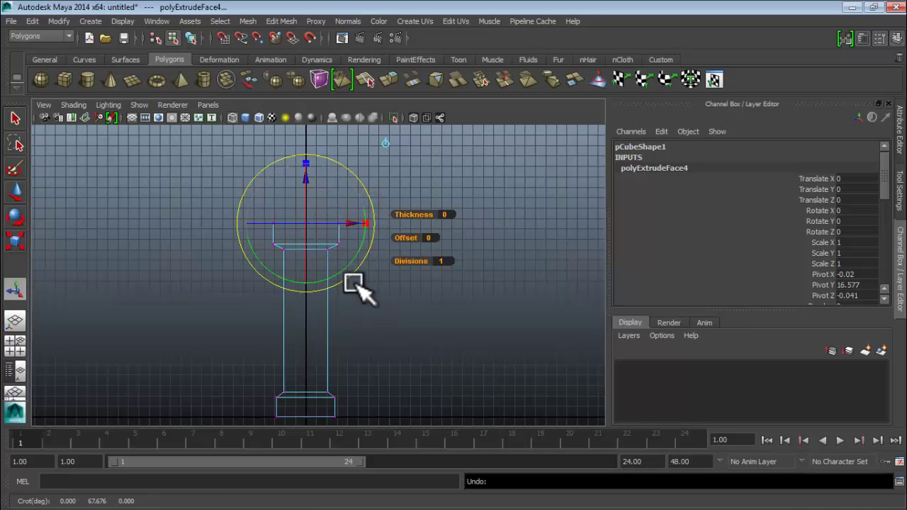
pyautogui.moveTo(332, 338); pyautogui.dragTo(377, 214, button='right')
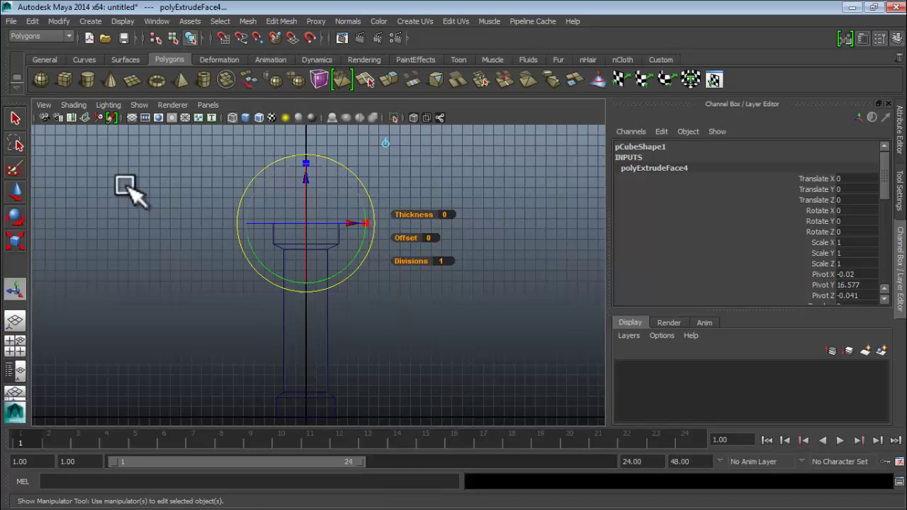
# - Leave the extrude manipulator, select the whole column and switch it to vertex editing
pyautogui.click(16, 119)
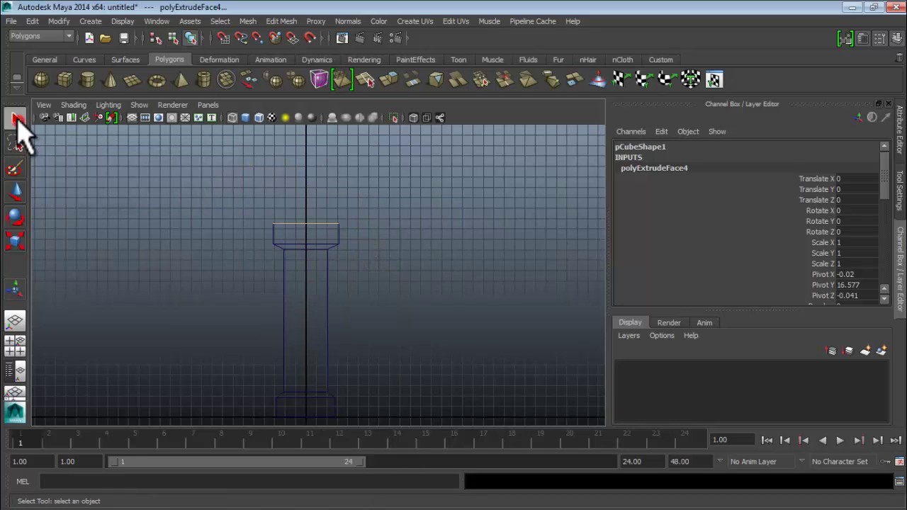
pyautogui.click(337, 237)
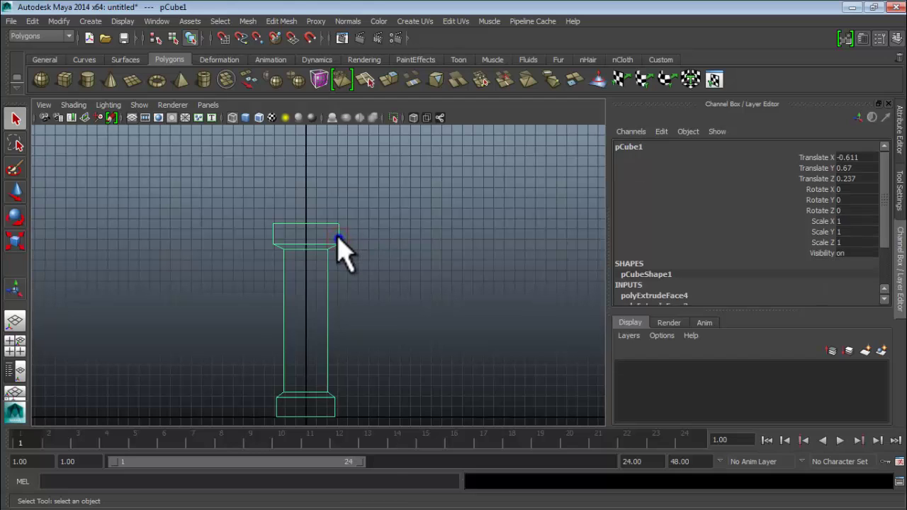
pyautogui.moveTo(337, 238); pyautogui.dragTo(278, 240, button='right')
# - Try to narrow the column by moving its right-side and then left-side vertices inward, and undo the moves
pyautogui.moveTo(374, 188); pyautogui.dragTo(318, 436)
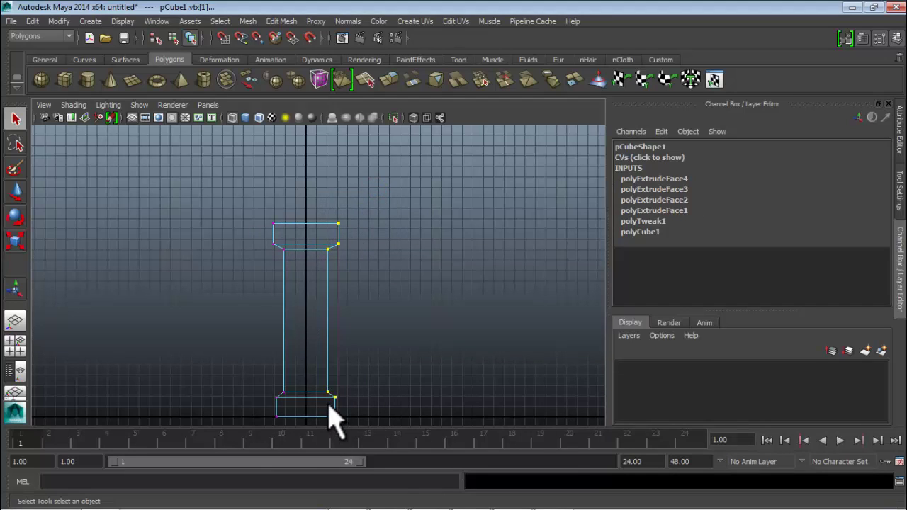
pyautogui.press('w')
pyautogui.moveTo(380, 320); pyautogui.dragTo(372, 319)
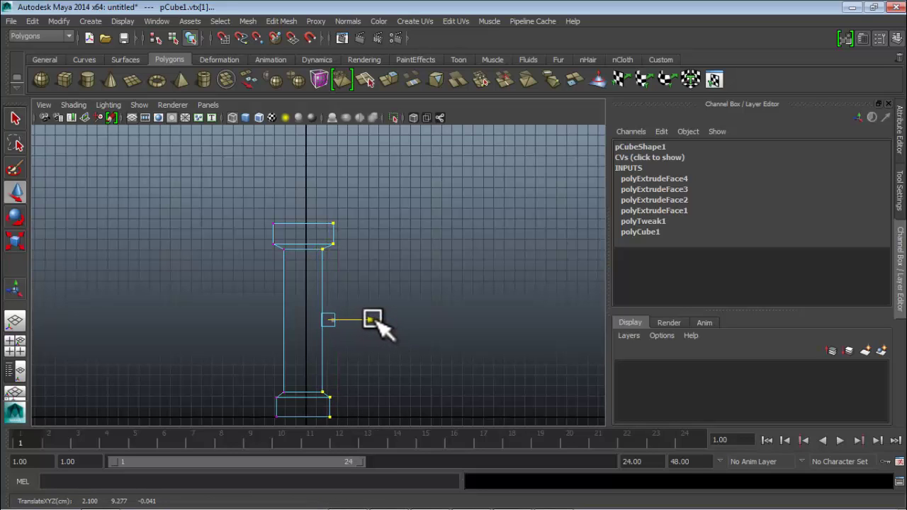
pyautogui.moveTo(306, 208); pyautogui.dragTo(239, 426)
pyautogui.moveTo(323, 320); pyautogui.dragTo(332, 321)
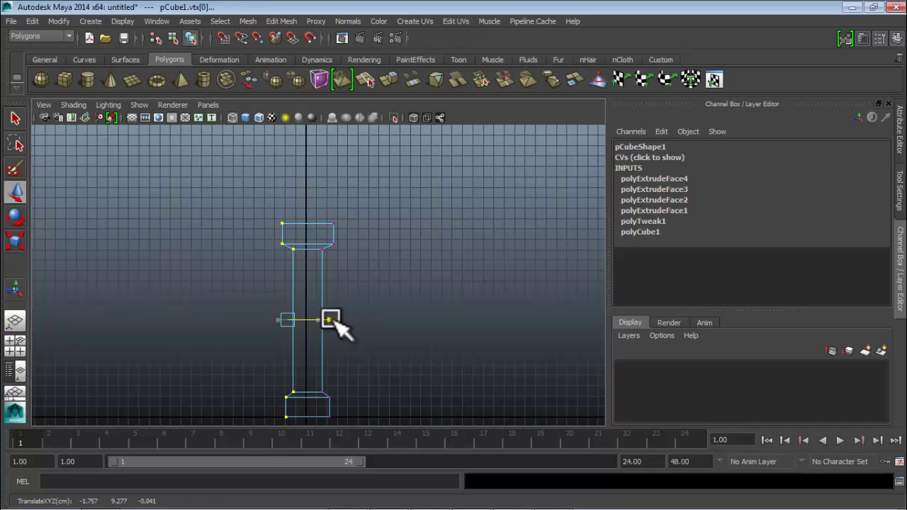
pyautogui.moveTo(330, 321); pyautogui.dragTo(330, 320)
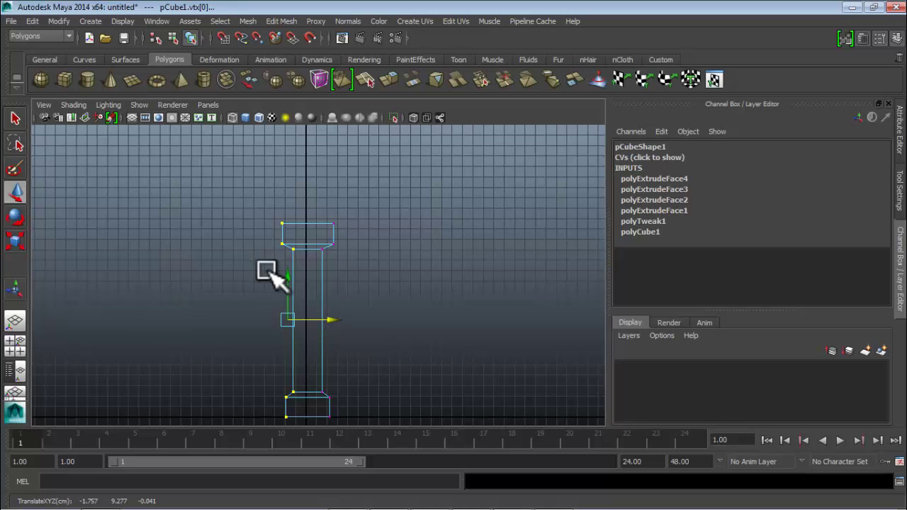
pyautogui.hotkey('ctrl', 'z')
pyautogui.hotkey('ctrl', 'z')
pyautogui.hotkey('ctrl', 'z')
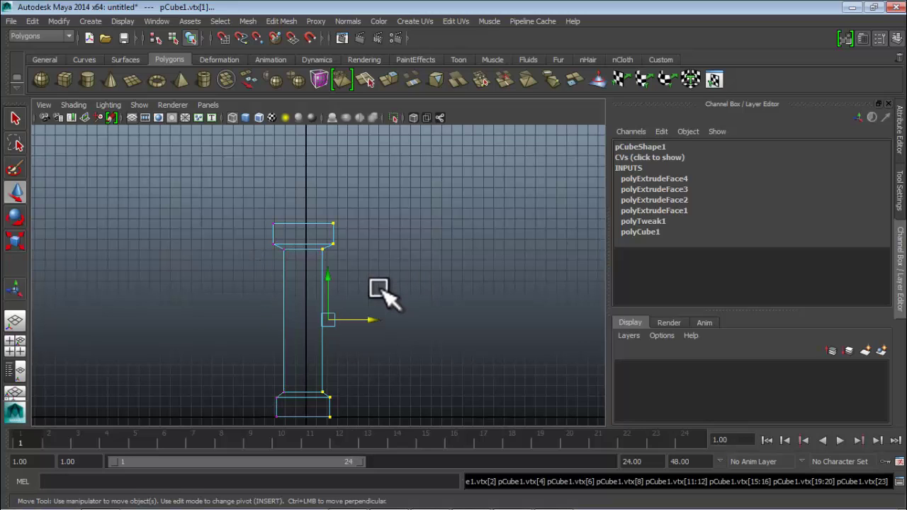
# - Select all of the column's vertices and scale them narrower along X in the front view
pyautogui.moveTo(411, 199); pyautogui.dragTo(254, 429)
pyautogui.press('e')
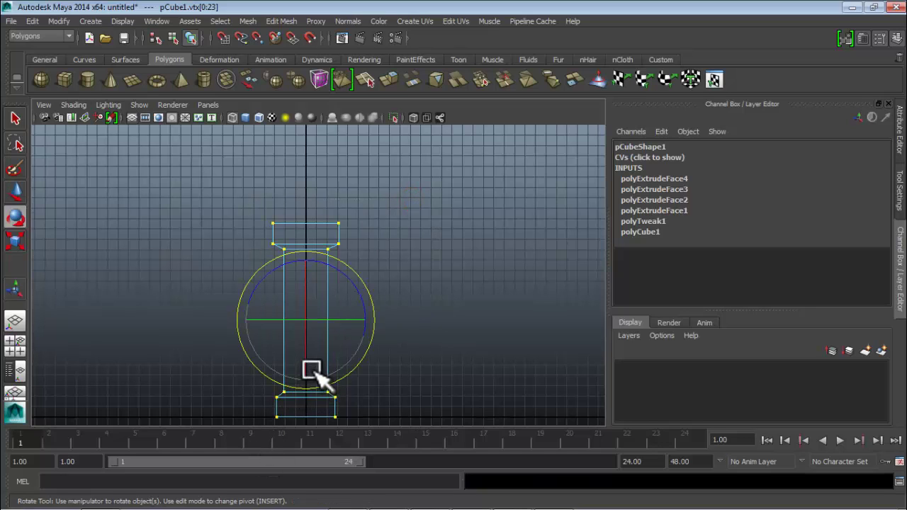
pyautogui.press('r')
pyautogui.moveTo(246, 320); pyautogui.dragTo(263, 325)
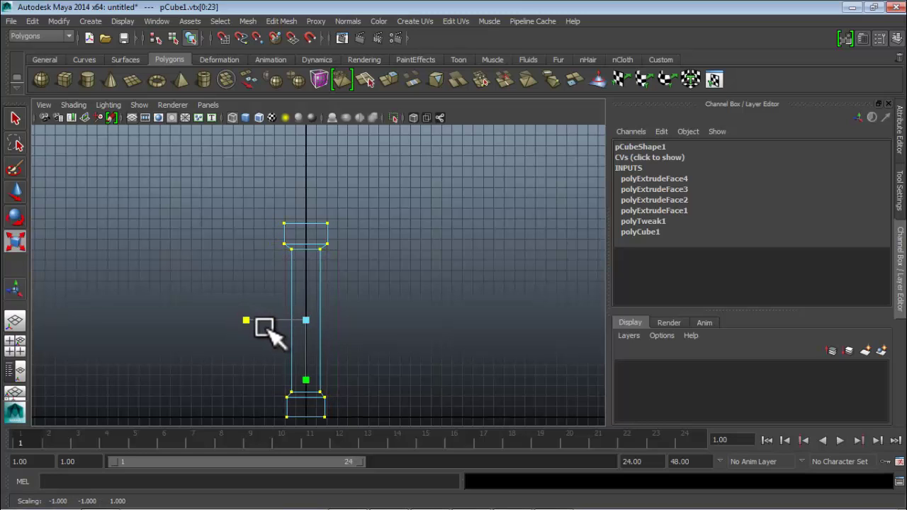
# - Examine the narrowed column's proportions from several angles in the perspective view and in the four-view layout
pyautogui.press('space')
pyautogui.press('space')
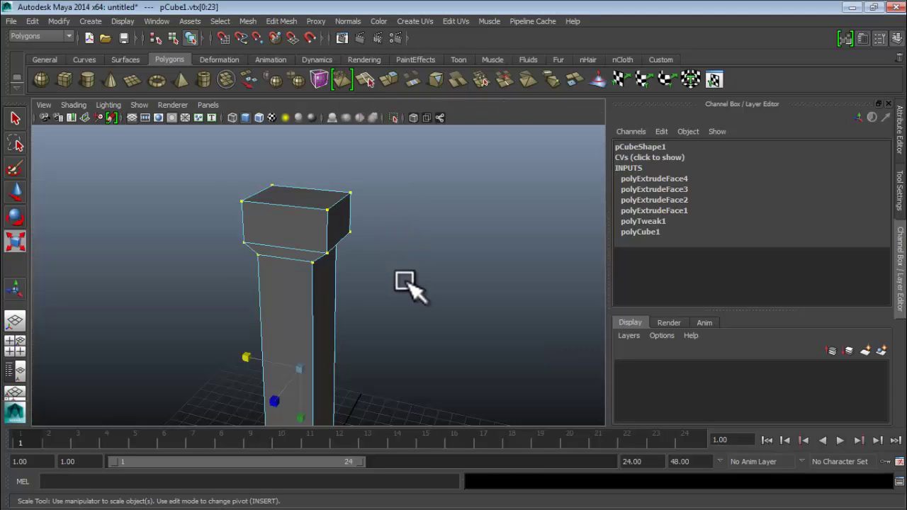
pyautogui.scroll(-4, 407, 283)
pyautogui.keyDown('alt'); pyautogui.moveTo(369, 331); pyautogui.dragTo(383, 309, button='middle'); pyautogui.keyUp('alt')
pyautogui.keyDown('alt'); pyautogui.moveTo(389, 330); pyautogui.dragTo(348, 328); pyautogui.keyUp('alt')
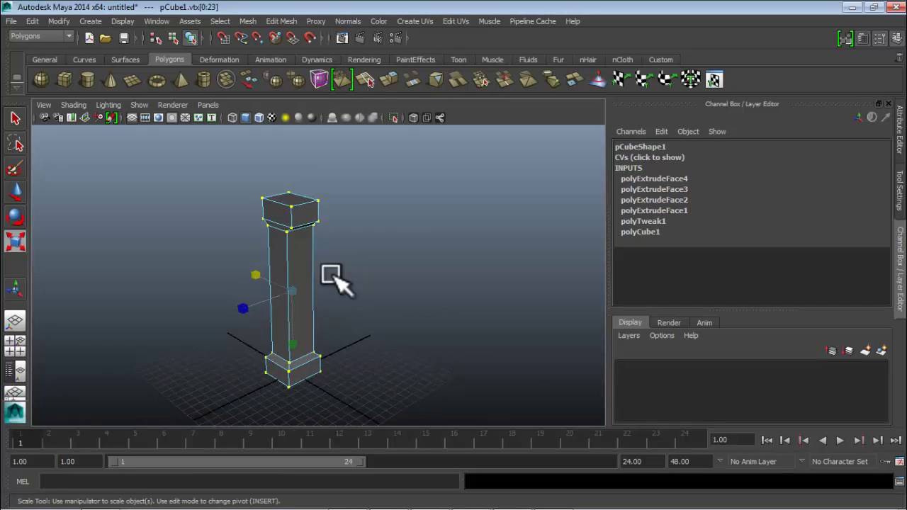
pyautogui.keyDown('alt'); pyautogui.moveTo(336, 277); pyautogui.dragTo(394, 273); pyautogui.keyUp('alt')
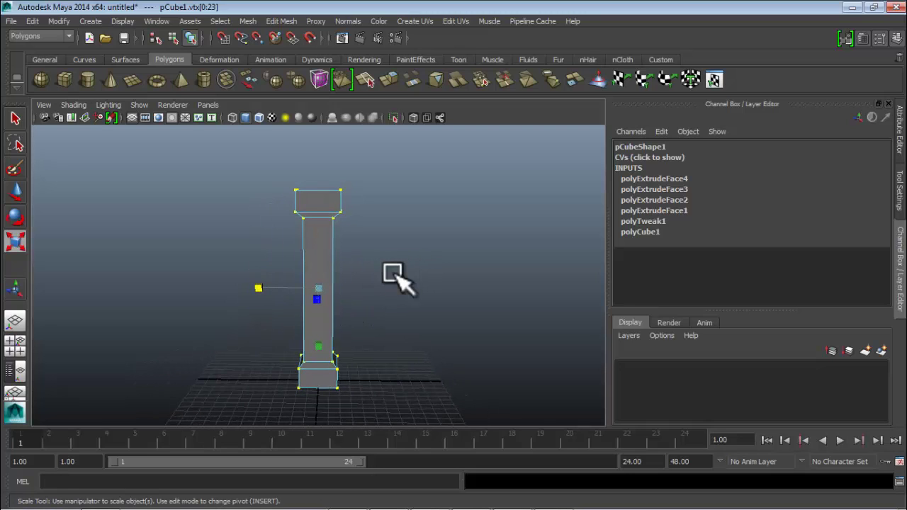
pyautogui.keyDown('alt'); pyautogui.moveTo(405, 243); pyautogui.dragTo(361, 251); pyautogui.keyUp('alt')
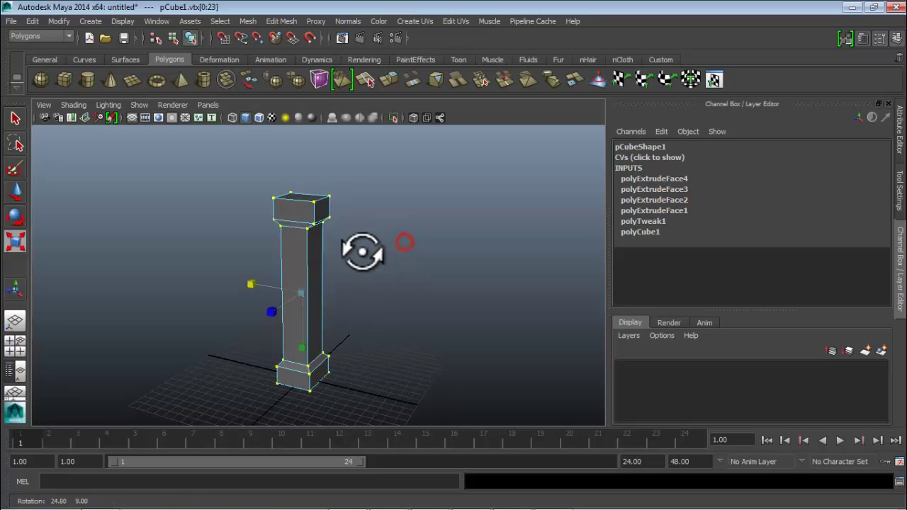
pyautogui.press('space')
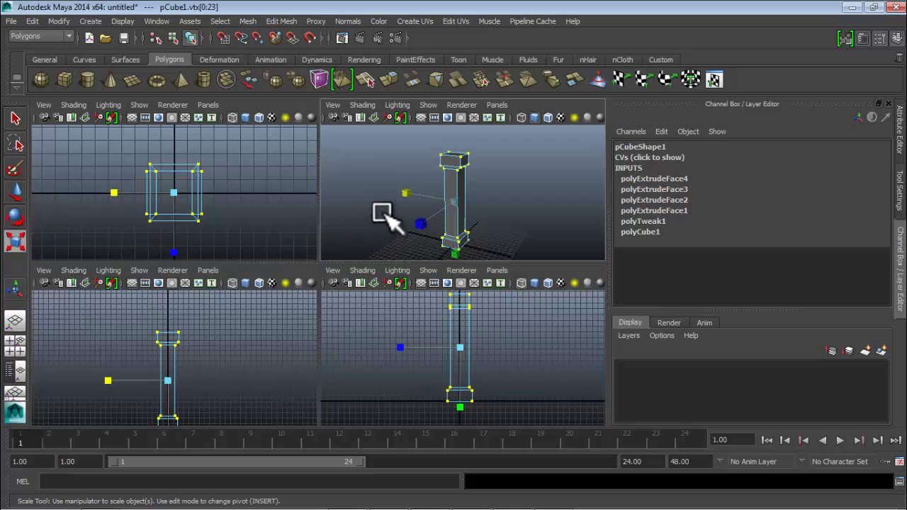
pyautogui.press('space')
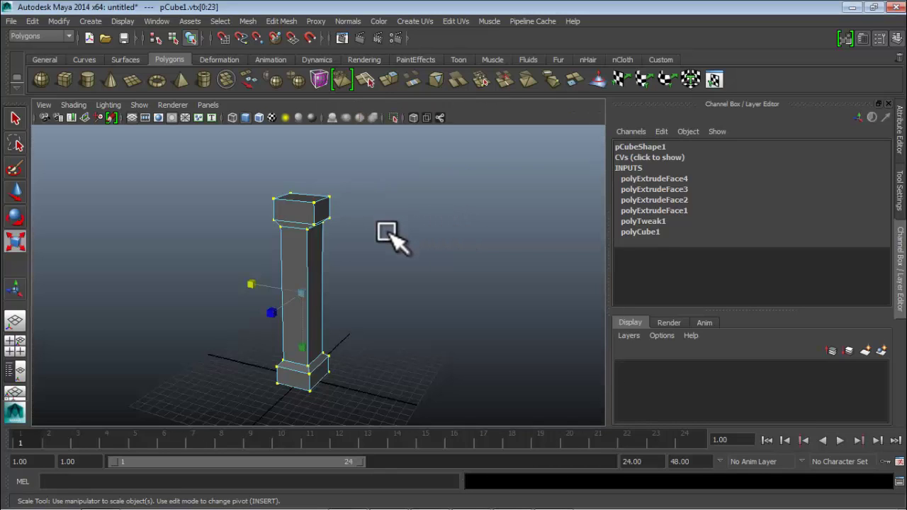
pyautogui.keyDown('alt'); pyautogui.moveTo(388, 235); pyautogui.dragTo(324, 216); pyautogui.keyUp('alt')
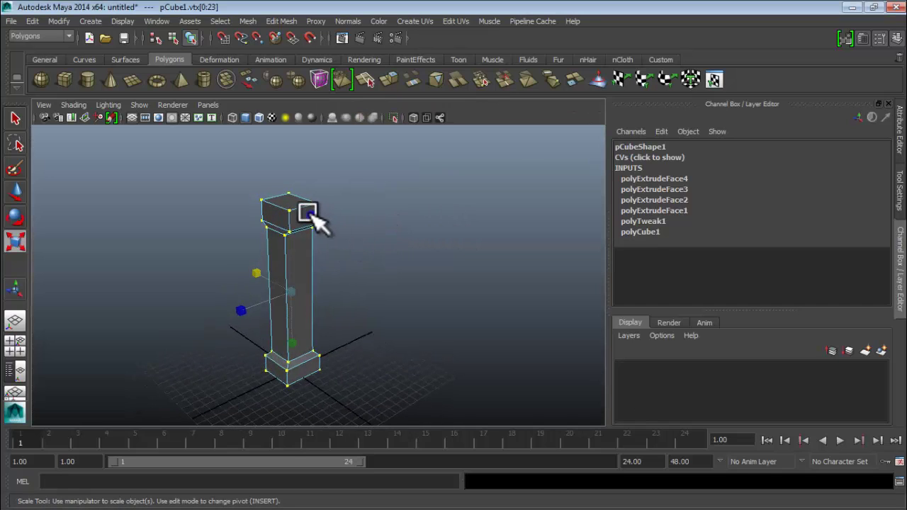
# - Switch the column to face editing and select the side face of its cap
pyautogui.moveTo(306, 213); pyautogui.dragTo(316, 243, button='right')
pyautogui.click(16, 118)
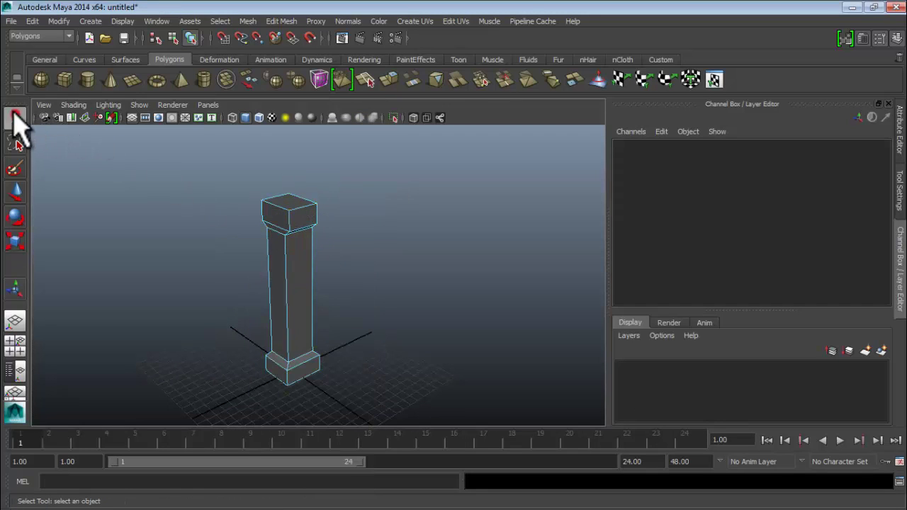
pyautogui.click(301, 221)
pyautogui.keyDown('alt'); pyautogui.moveTo(324, 318); pyautogui.dragTo(380, 309); pyautogui.keyUp('alt')
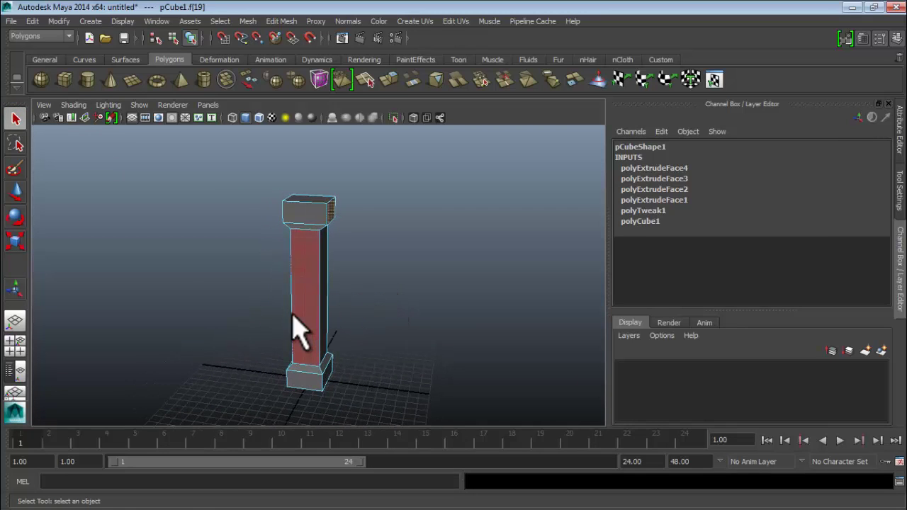
pyautogui.keyDown('alt'); pyautogui.moveTo(299, 328); pyautogui.dragTo(324, 319); pyautogui.keyUp('alt')
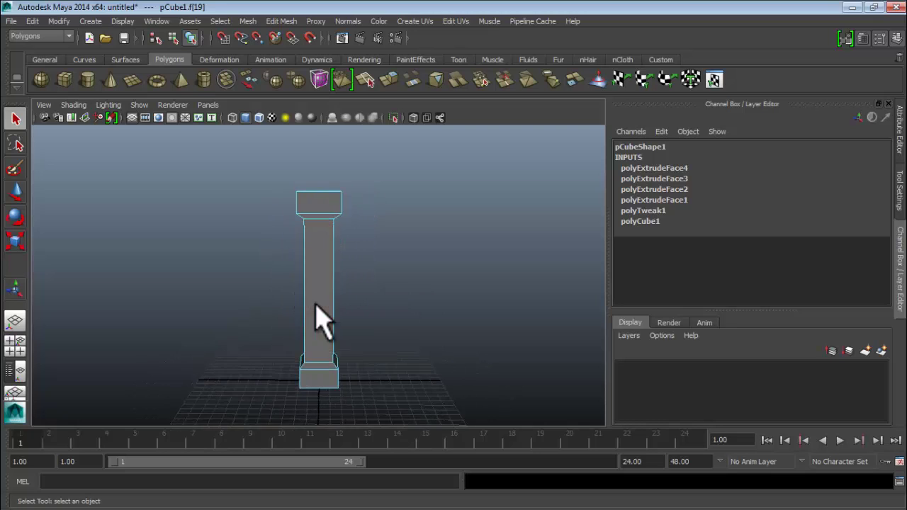
# - Extrude the selected cap face sideways along X in the front view by about 2 units with 1 division
pyautogui.press('space')
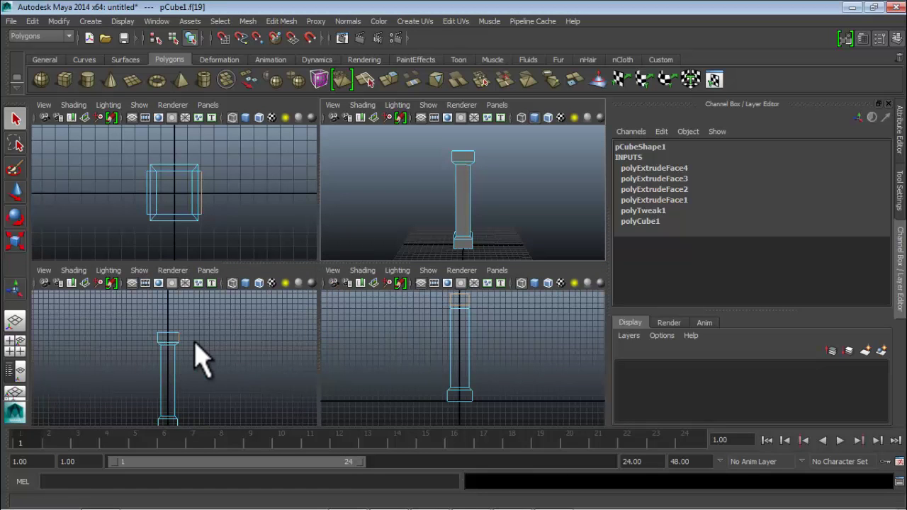
pyautogui.press('space')
pyautogui.scroll(2, 388, 269)
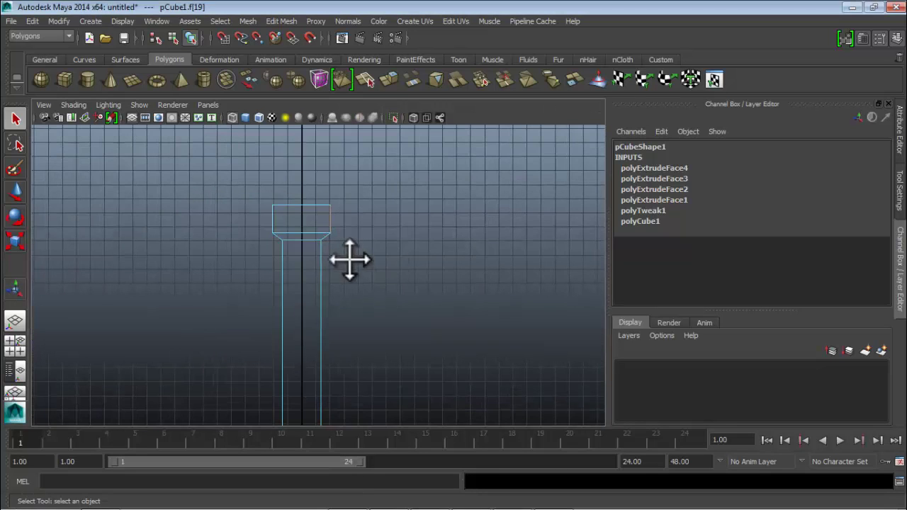
pyautogui.keyDown('alt'); pyautogui.moveTo(349, 259); pyautogui.dragTo(304, 273, button='middle'); pyautogui.keyUp('alt')
pyautogui.scroll(2, 304, 263)
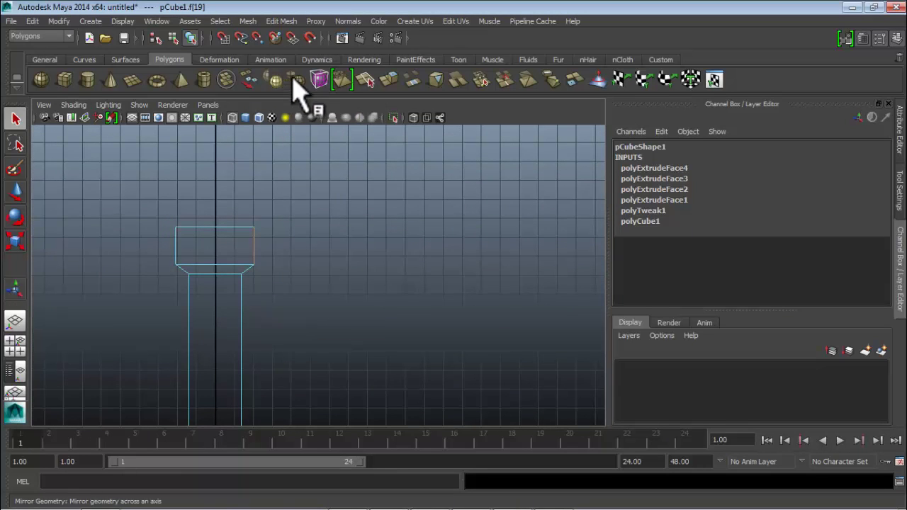
pyautogui.click(391, 80)
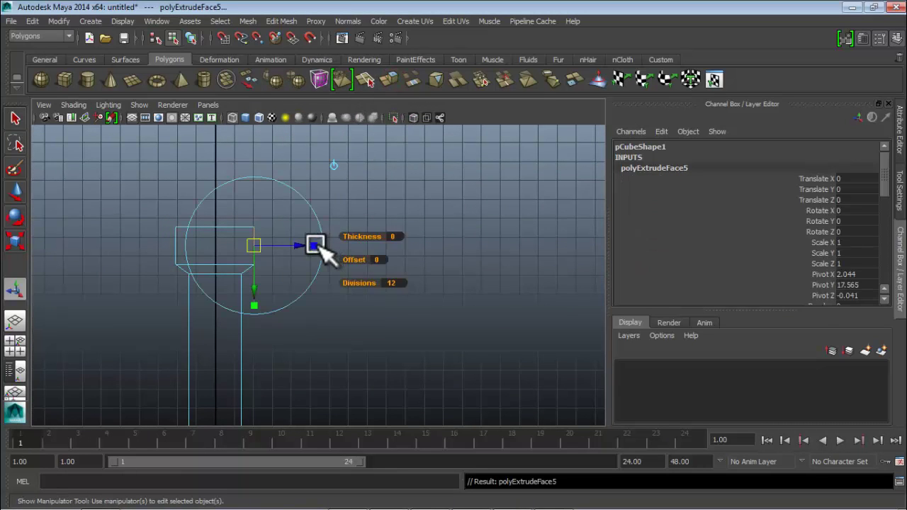
pyautogui.click(391, 283)
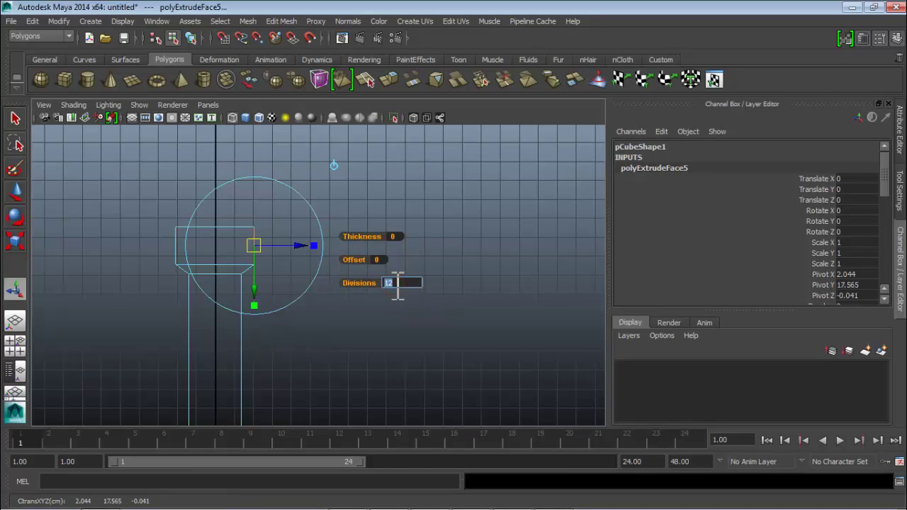
pyautogui.press('Return')
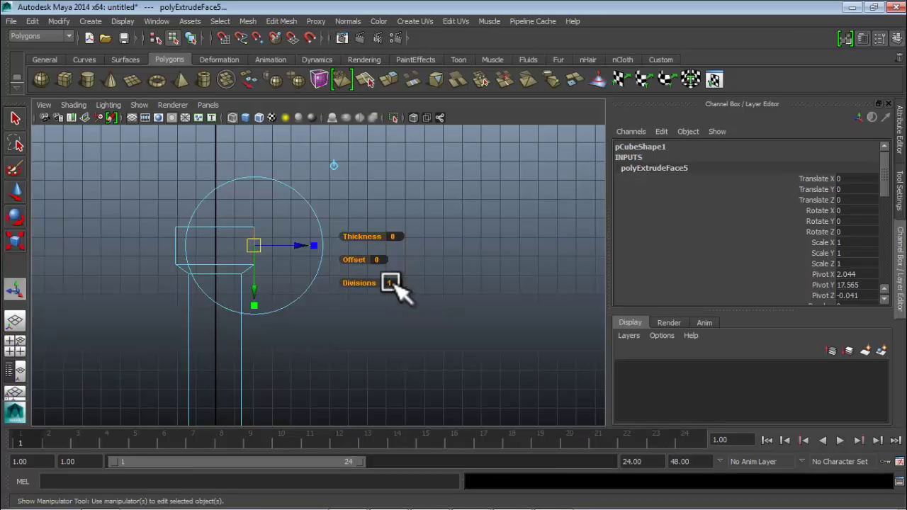
pyautogui.click(308, 246)
pyautogui.moveTo(295, 245); pyautogui.dragTo(313, 245)
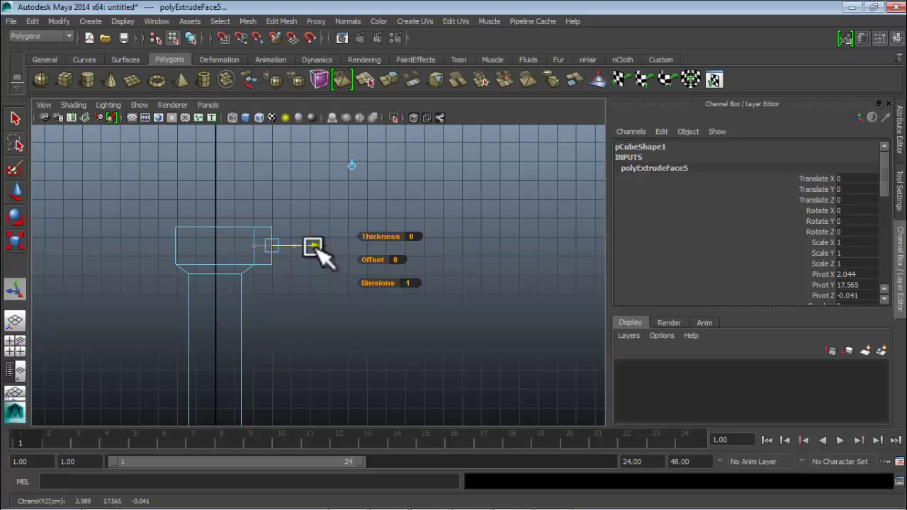
pyautogui.moveTo(312, 246); pyautogui.dragTo(333, 247)
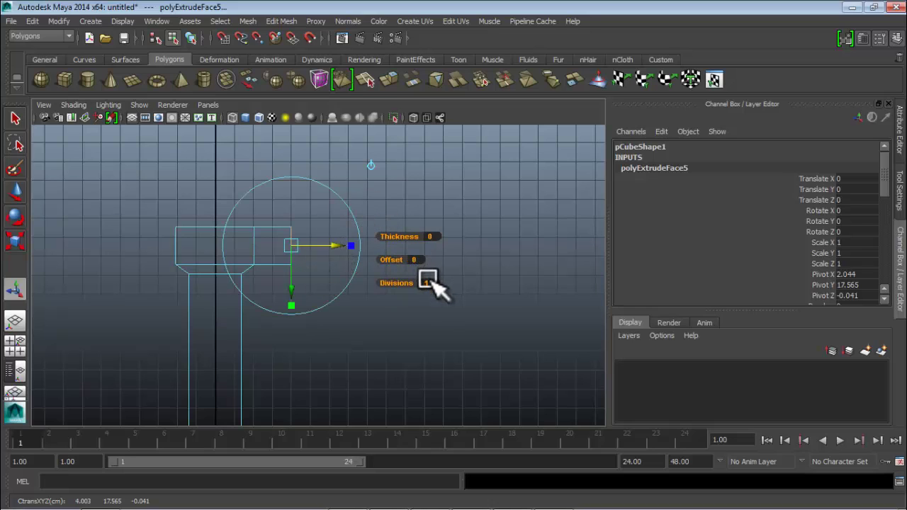
# - Extrude the arm's end face again with 1 division, pulling it out about 0.3 units
pyautogui.click(389, 80)
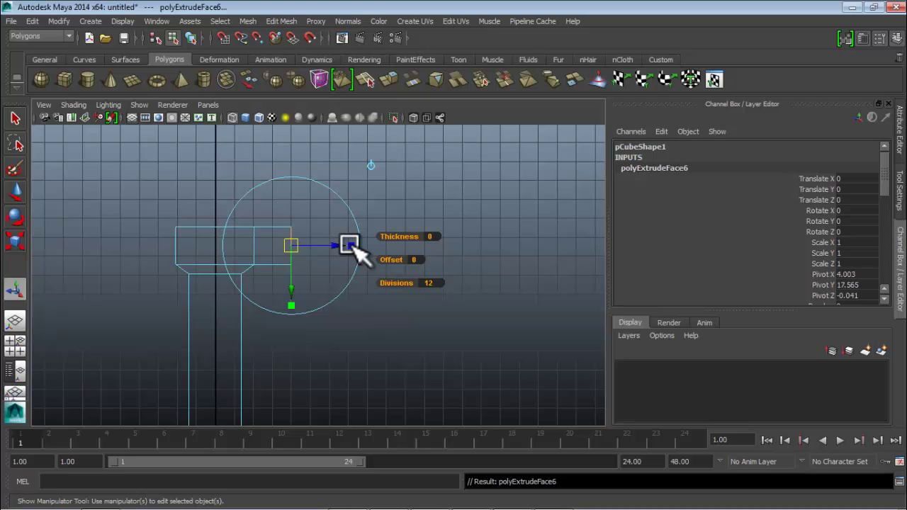
pyautogui.click(428, 284)
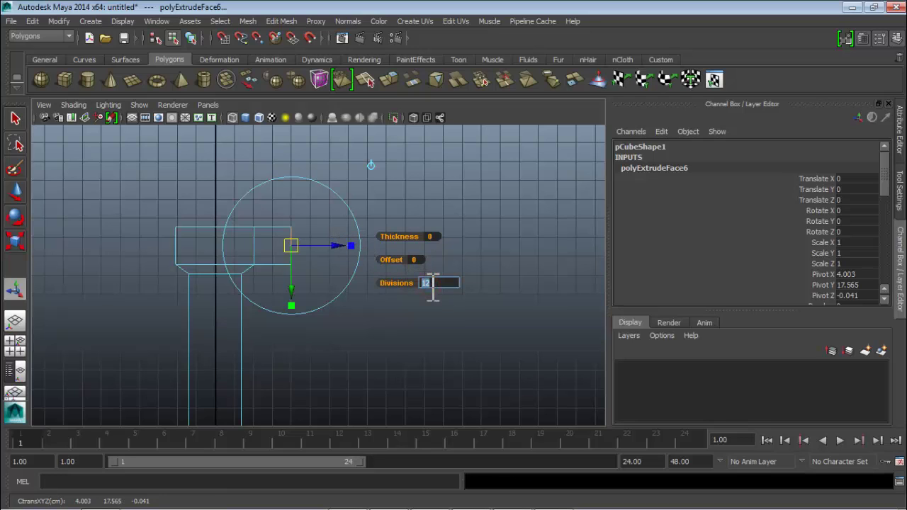
pyautogui.press('Return')
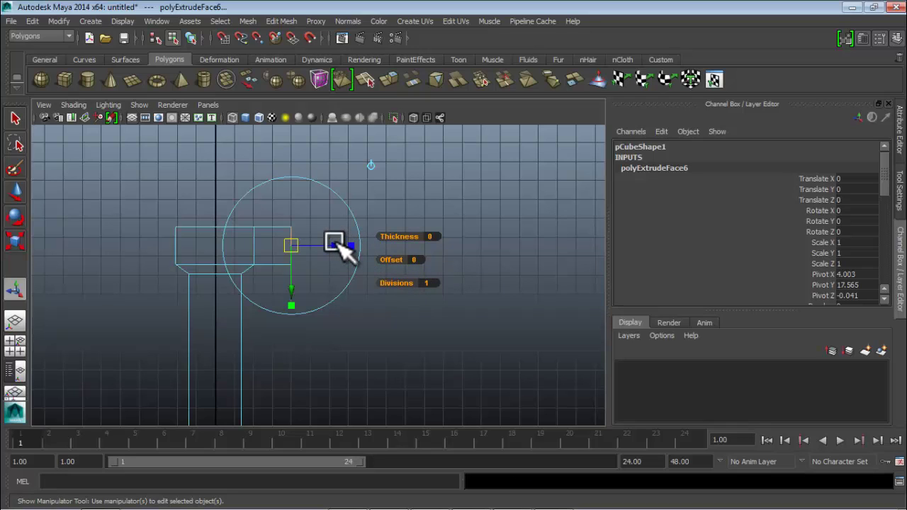
pyautogui.moveTo(342, 243)
pyautogui.mouseDown()
pyautogui.moveTo(358, 245)
pyautogui.moveTo(341, 243)
pyautogui.moveTo(348, 246)
pyautogui.mouseUp()
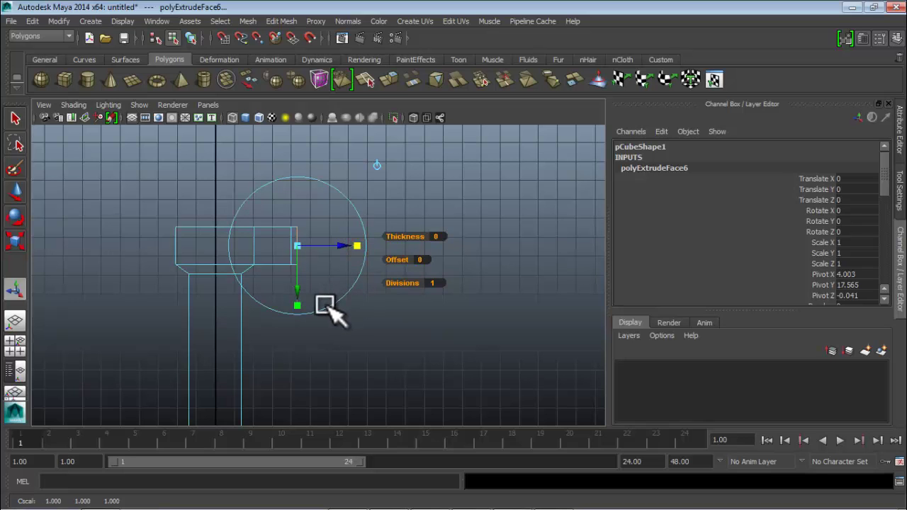
# - Scale the newly extruded end face up uniformly to about 1.209 in the perspective view to flare the arm's end
pyautogui.press('space')
pyautogui.press('space')
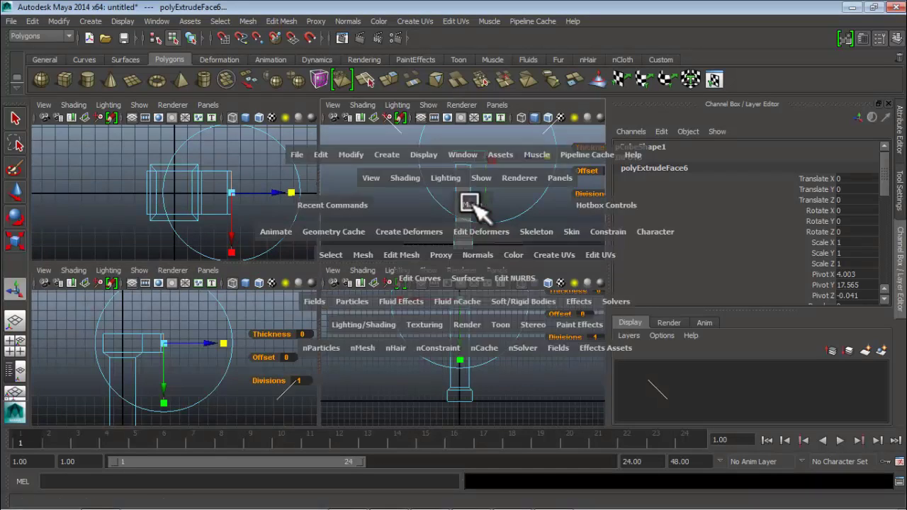
pyautogui.keyDown('alt'); pyautogui.moveTo(418, 209); pyautogui.dragTo(328, 234); pyautogui.keyUp('alt')
pyautogui.keyDown('alt'); pyautogui.moveTo(325, 233); pyautogui.dragTo(337, 248, button='right'); pyautogui.keyUp('alt')
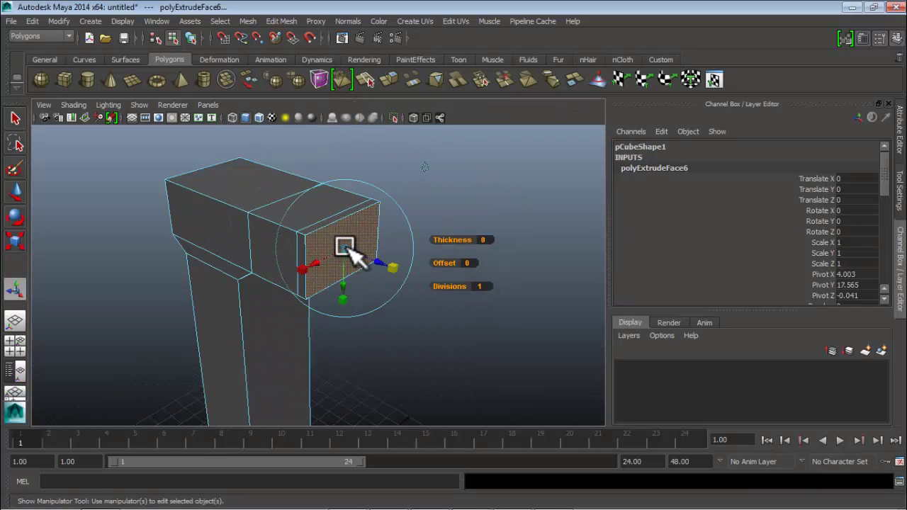
pyautogui.moveTo(348, 249); pyautogui.dragTo(350, 250)
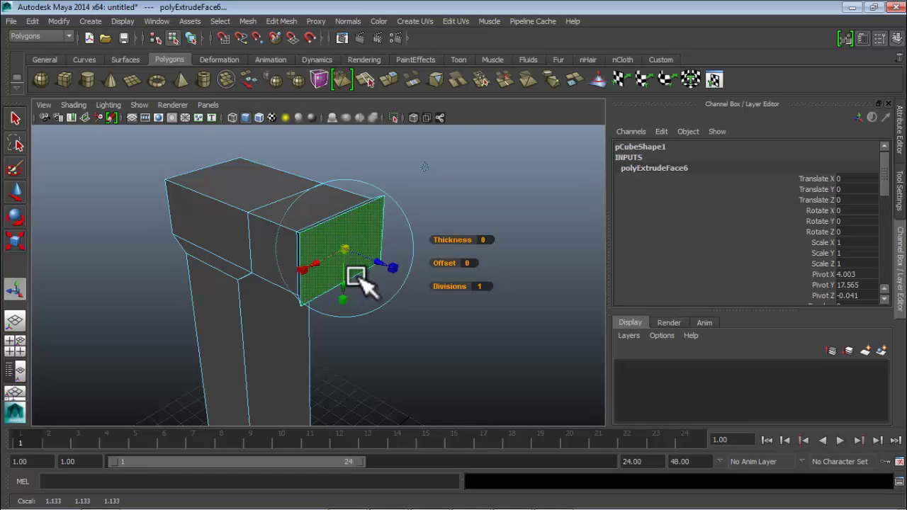
pyautogui.keyDown('alt'); pyautogui.moveTo(357, 274); pyautogui.dragTo(409, 263); pyautogui.keyUp('alt')
pyautogui.keyDown('alt'); pyautogui.moveTo(409, 262); pyautogui.dragTo(350, 310, button='middle'); pyautogui.keyUp('alt')
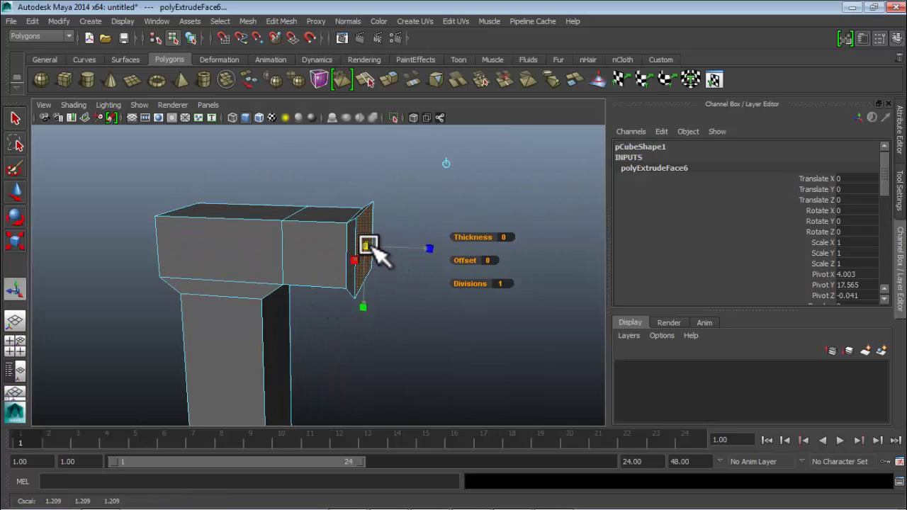
# - Extrude the flared end face outward with 1 division in the front view to X about 5.28
pyautogui.press('space')
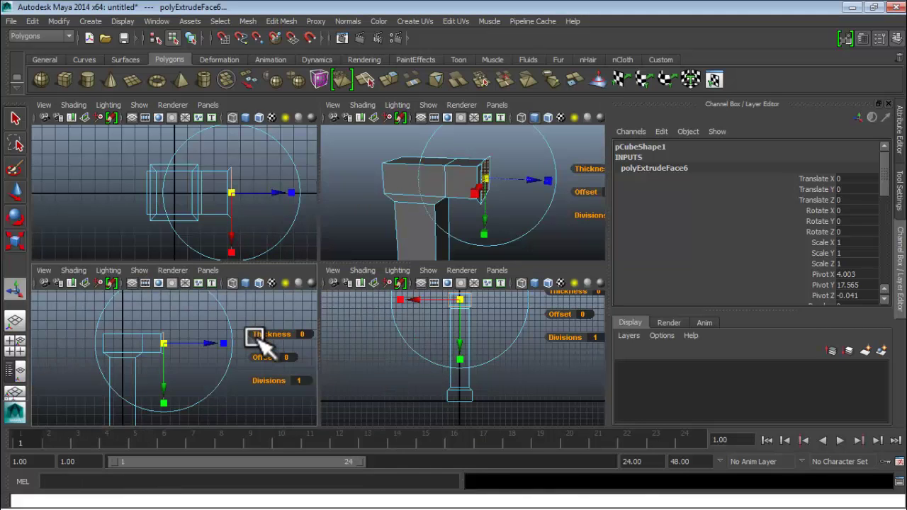
pyautogui.press('space')
pyautogui.scroll(1, 305, 379)
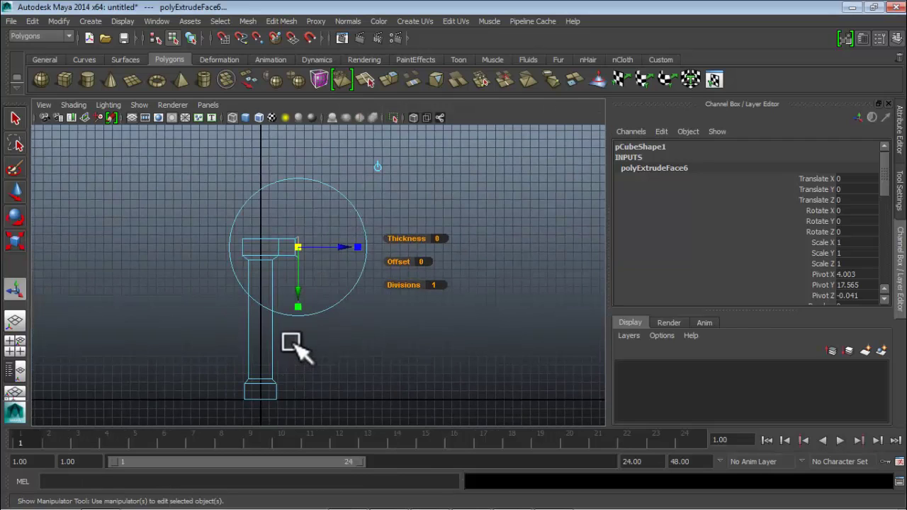
pyautogui.scroll(1, 293, 333)
pyautogui.scroll(1, 290, 312)
pyautogui.keyDown('alt'); pyautogui.moveTo(289, 302); pyautogui.dragTo(307, 294, button='middle'); pyautogui.keyUp('alt')
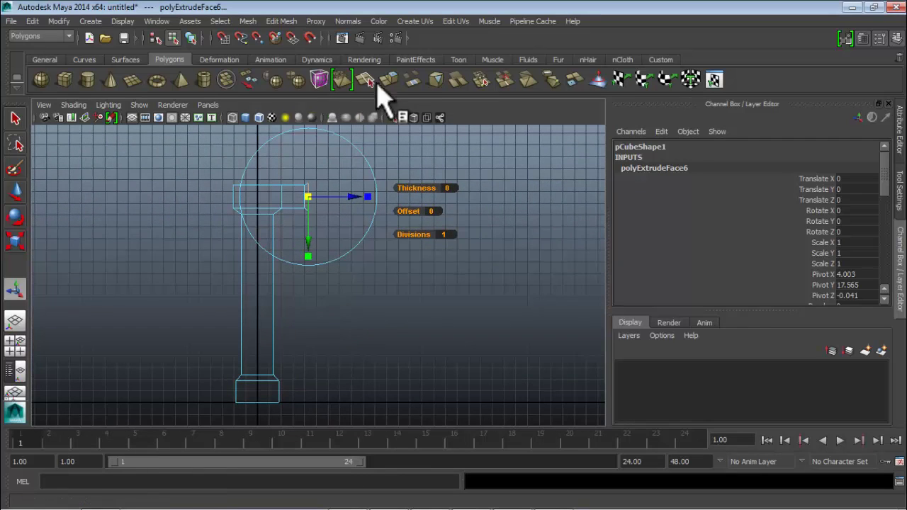
pyautogui.click(389, 80)
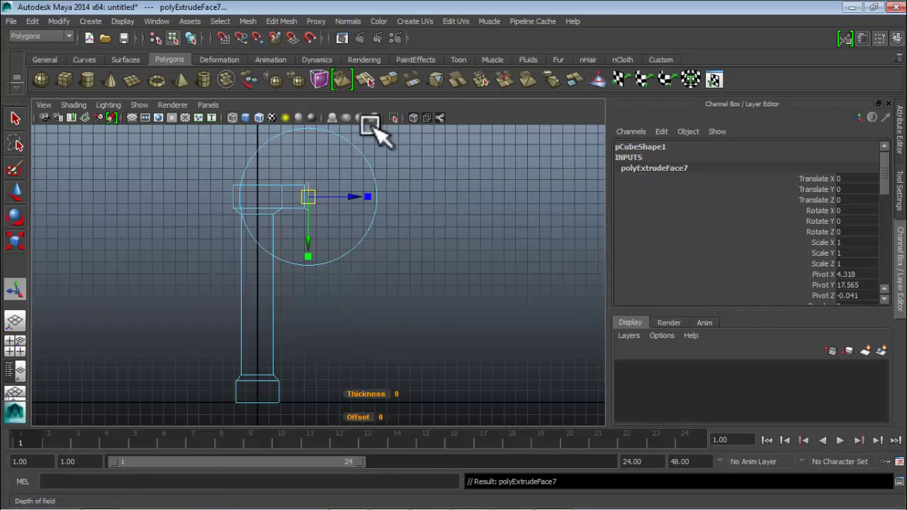
pyautogui.moveTo(369, 198); pyautogui.dragTo(368, 201)
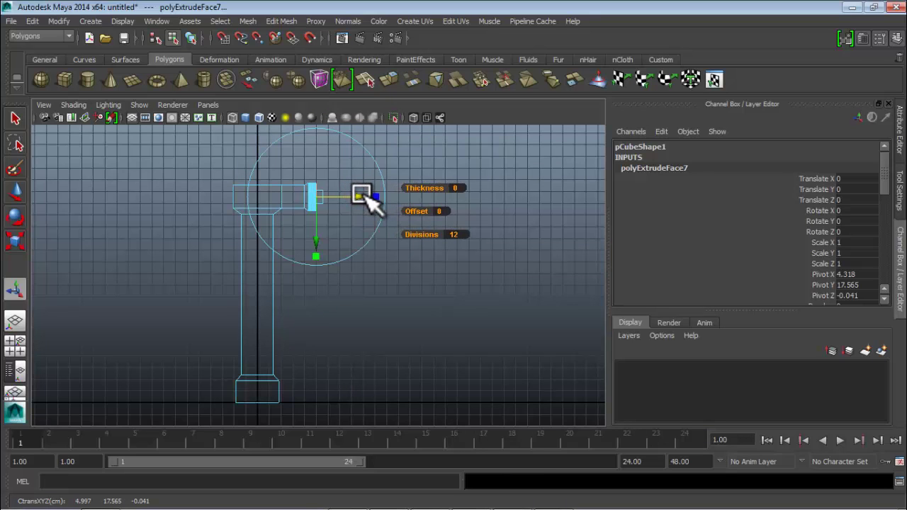
pyautogui.hotkey('ctrl', 'z')
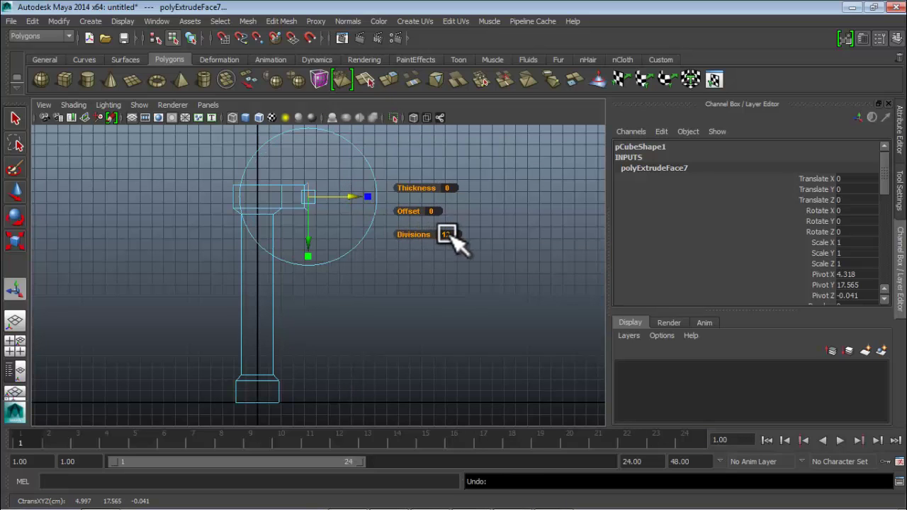
pyautogui.write('1')
pyautogui.press('Return')
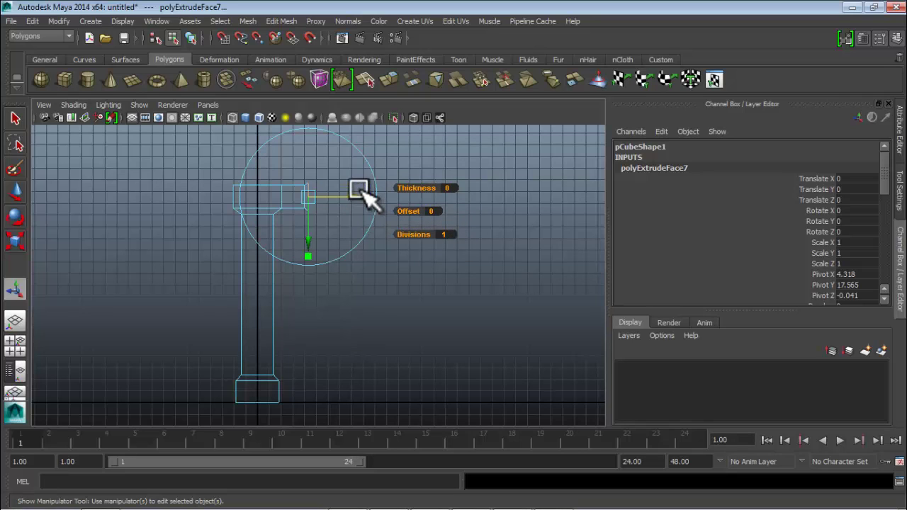
pyautogui.moveTo(359, 196); pyautogui.dragTo(368, 197)
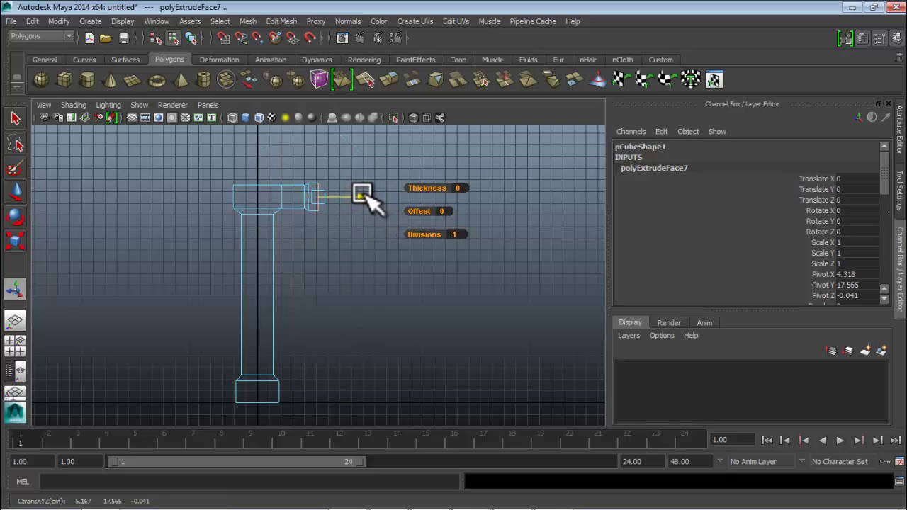
pyautogui.moveTo(365, 196); pyautogui.dragTo(367, 197)
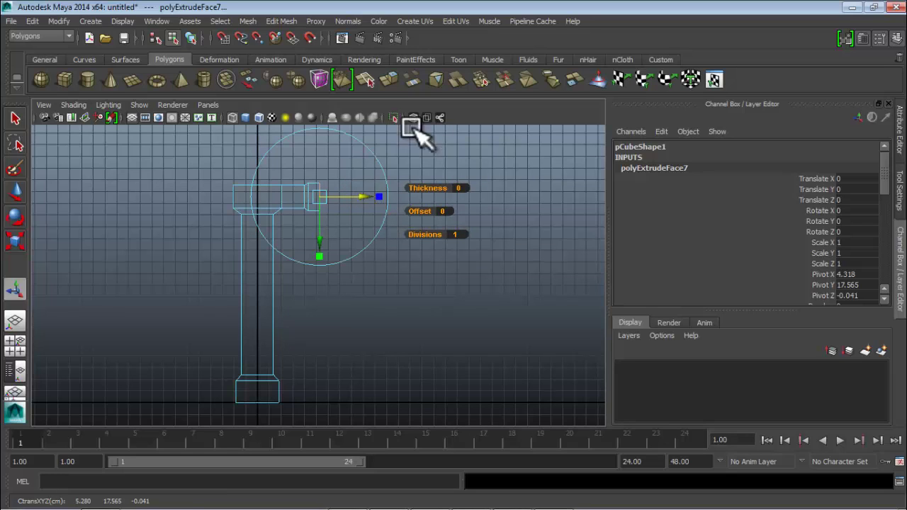
# - Extrude the end face once more with 1 division to X about 6.0 and scale it down uniformly to about 0.783
pyautogui.click(392, 79)
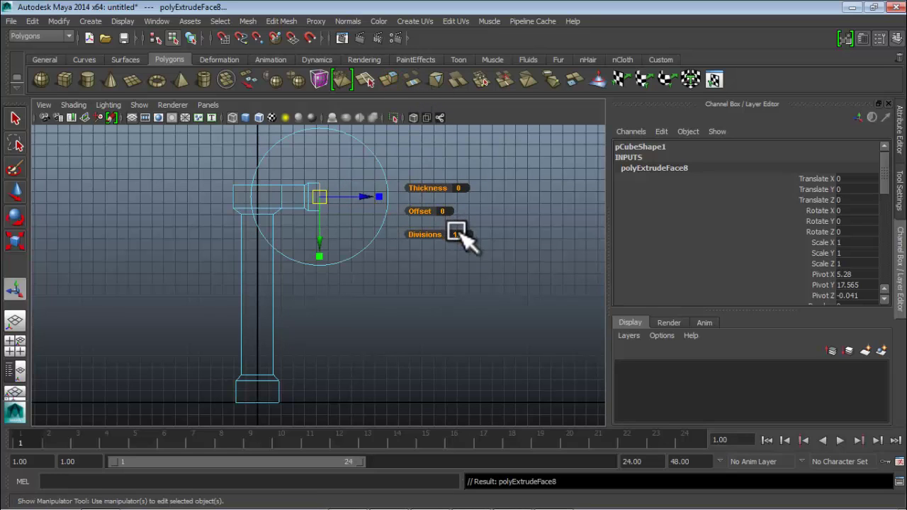
pyautogui.click(459, 233)
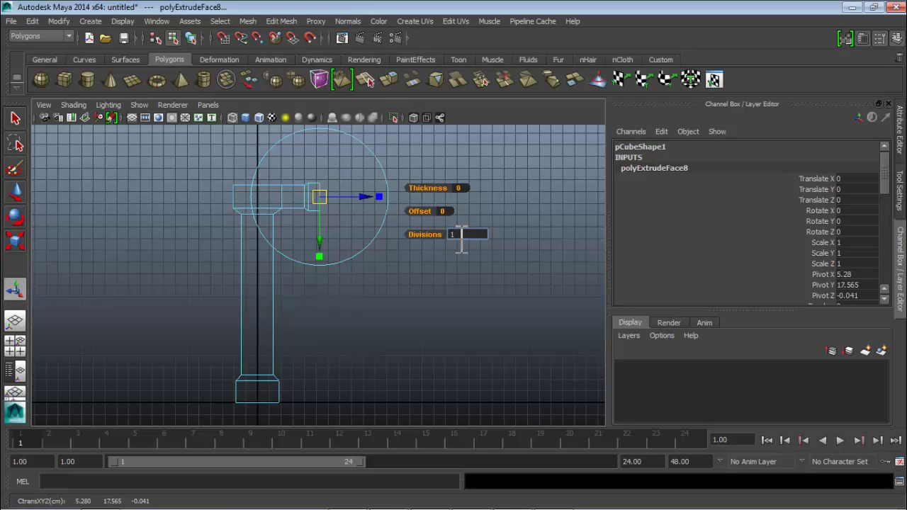
pyautogui.press('Return')
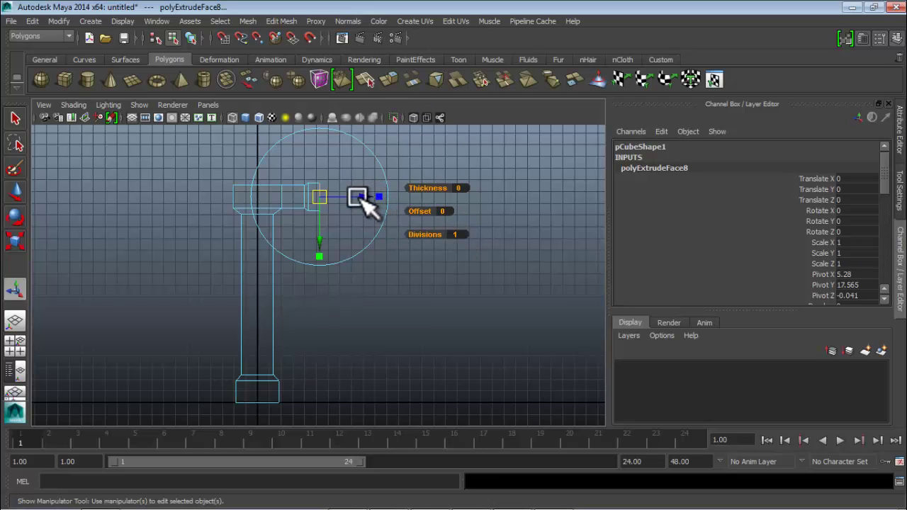
pyautogui.moveTo(364, 193)
pyautogui.mouseDown()
pyautogui.moveTo(378, 196)
pyautogui.moveTo(368, 197)
pyautogui.mouseUp()
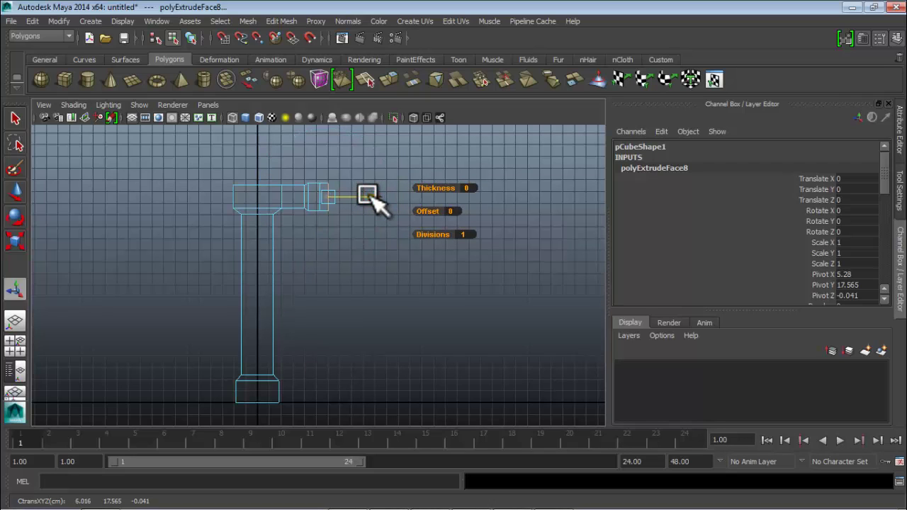
pyautogui.click(386, 196)
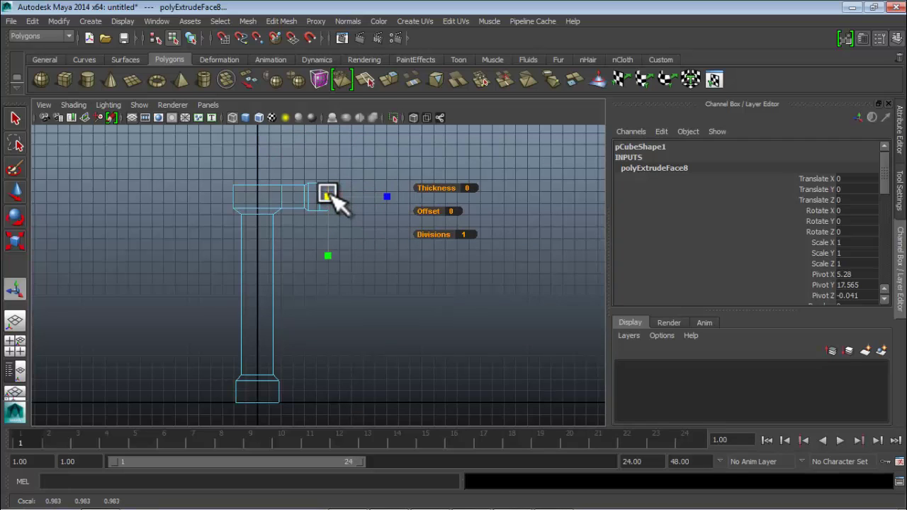
pyautogui.moveTo(325, 191); pyautogui.dragTo(319, 187)
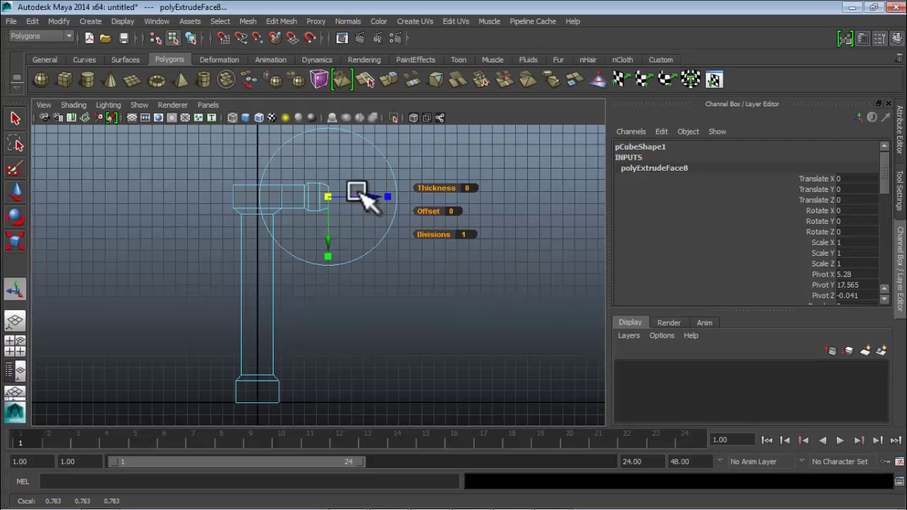
# - Pull the tapered end face back toward the column in the perspective view, to X about 5.72
pyautogui.press('space')
pyautogui.press('space')
pyautogui.keyDown('alt'); pyautogui.moveTo(452, 225); pyautogui.dragTo(401, 251); pyautogui.keyUp('alt')
pyautogui.keyDown('alt'); pyautogui.moveTo(346, 285); pyautogui.dragTo(385, 297); pyautogui.keyUp('alt')
pyautogui.keyDown('alt'); pyautogui.moveTo(453, 209); pyautogui.dragTo(349, 268); pyautogui.keyUp('alt')
pyautogui.keyDown('alt'); pyautogui.moveTo(381, 292); pyautogui.dragTo(420, 291); pyautogui.keyUp('alt')
pyautogui.moveTo(475, 246); pyautogui.dragTo(463, 246)
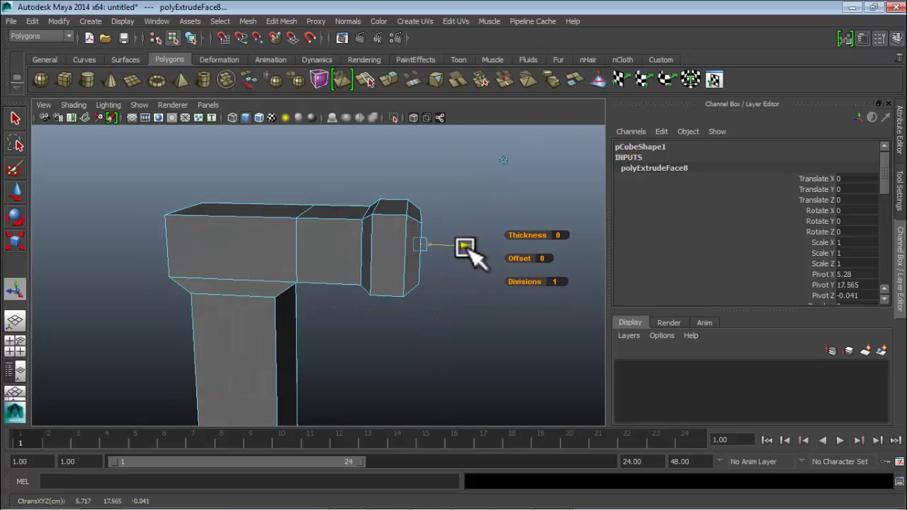
# - Push the arm's end face inward in the top view, and move it back out to X about 5.74
pyautogui.keyDown('alt'); pyautogui.moveTo(486, 314); pyautogui.dragTo(507, 306); pyautogui.keyUp('alt')
pyautogui.keyDown('alt'); pyautogui.moveTo(489, 310); pyautogui.dragTo(478, 314); pyautogui.keyUp('alt')
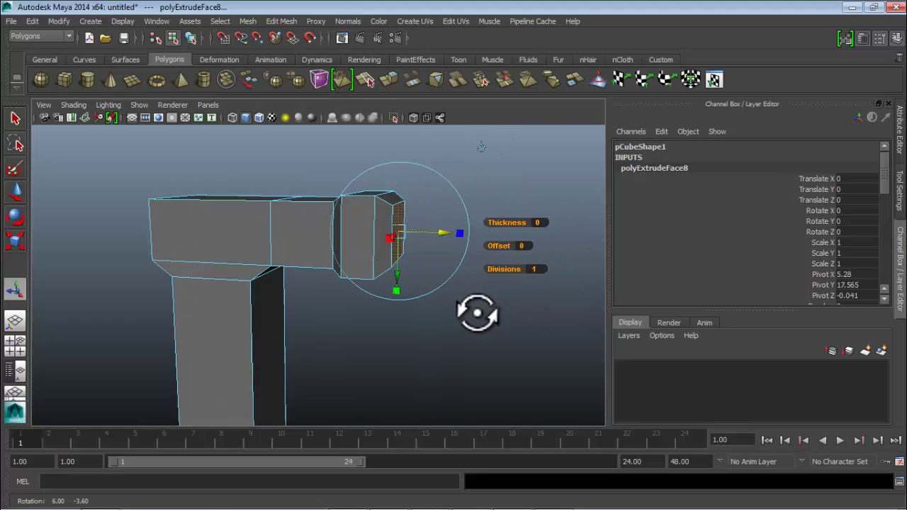
pyautogui.press('space')
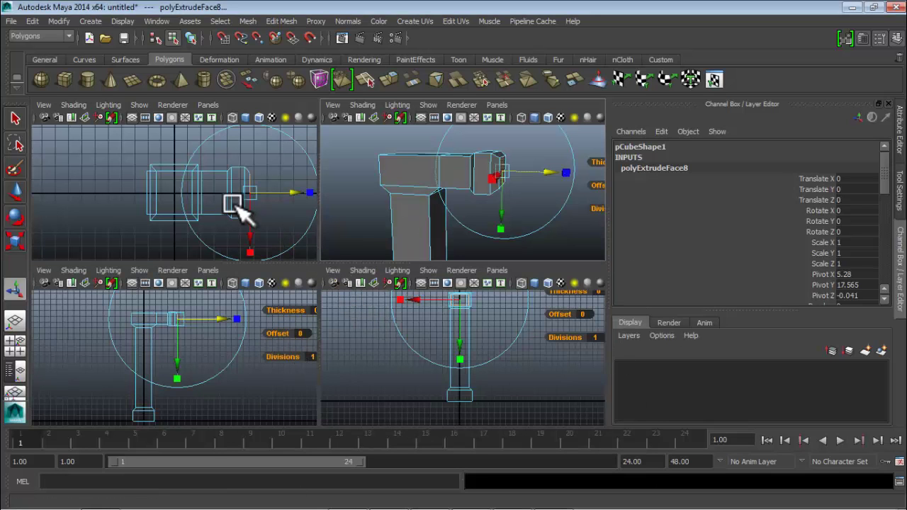
pyautogui.press('space')
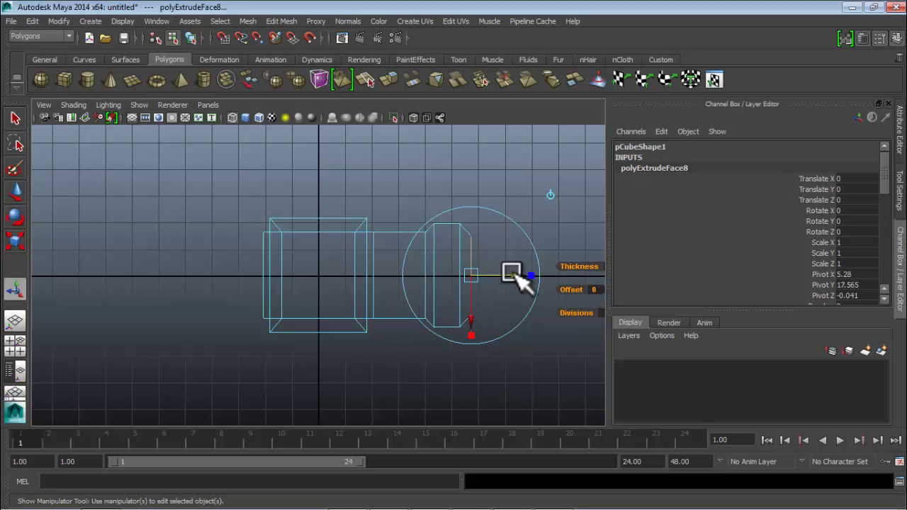
pyautogui.moveTo(520, 275); pyautogui.dragTo(472, 277)
pyautogui.press('r')
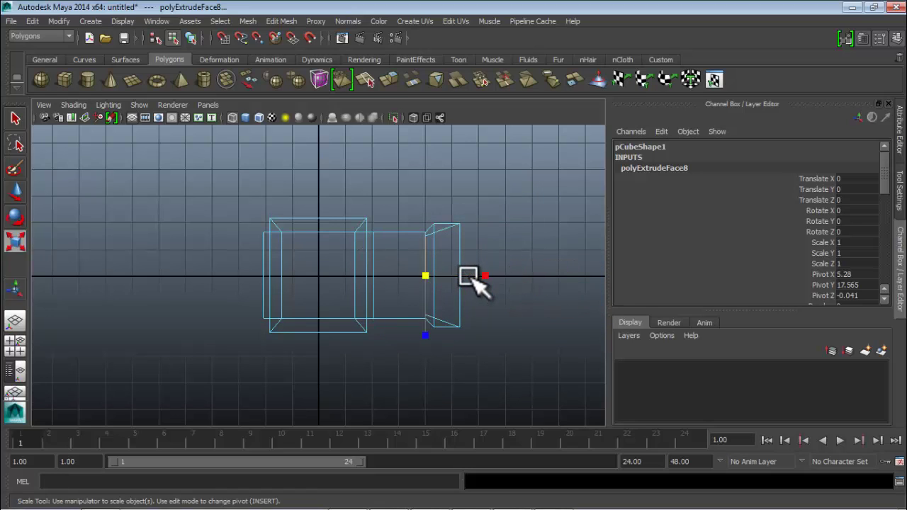
pyautogui.moveTo(428, 338); pyautogui.dragTo(428, 338)
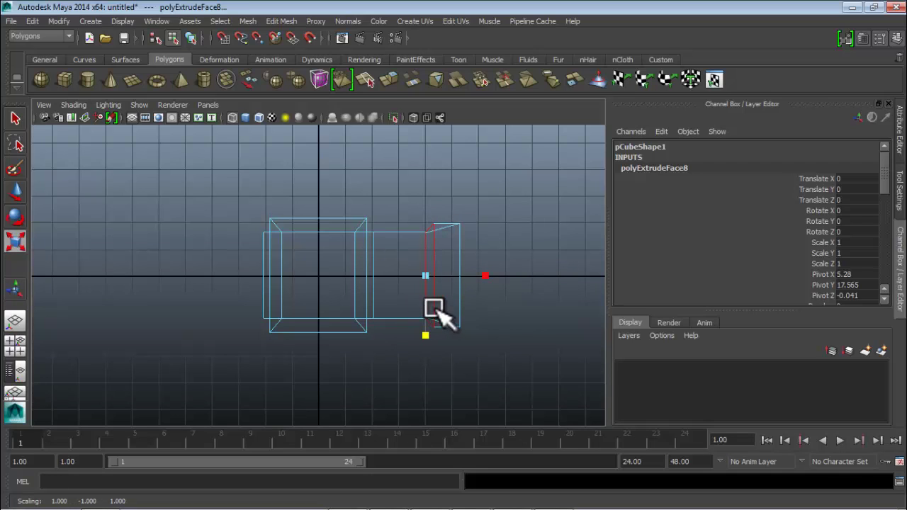
pyautogui.press('w')
pyautogui.moveTo(469, 278); pyautogui.dragTo(515, 283)
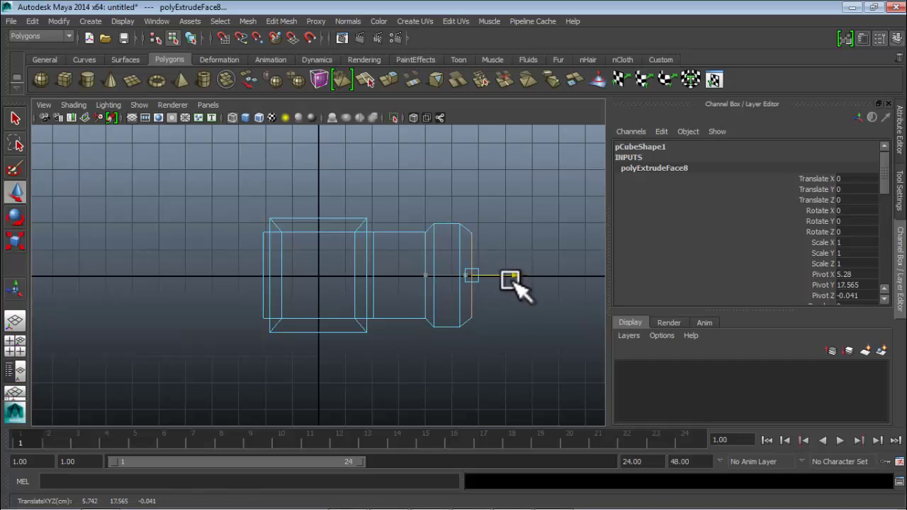
# - Return the column mesh to object mode and select it as a whole in the front view
pyautogui.press('space')
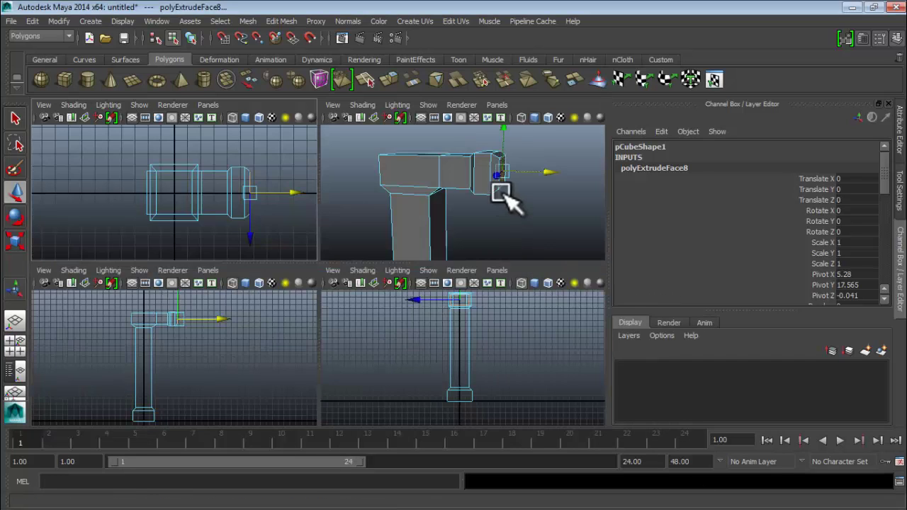
pyautogui.press('space')
pyautogui.moveTo(376, 333)
pyautogui.keyDown('alt'); pyautogui.mouseDown()
pyautogui.moveTo(423, 333)
pyautogui.moveTo(354, 330)
pyautogui.moveTo(393, 332)
pyautogui.mouseUp(); pyautogui.keyUp('alt')
pyautogui.press('space')
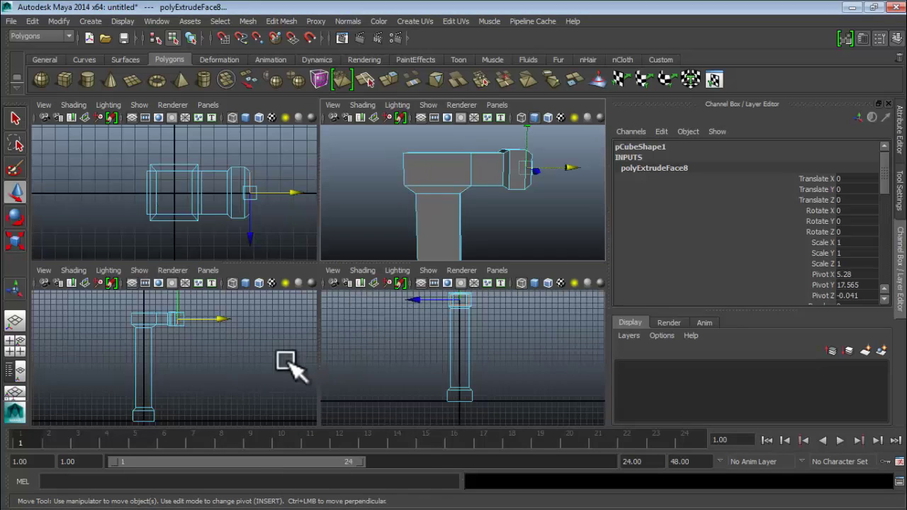
pyautogui.press('space')
pyautogui.keyDown('alt'); pyautogui.moveTo(264, 367); pyautogui.dragTo(309, 356, button='middle'); pyautogui.keyUp('alt')
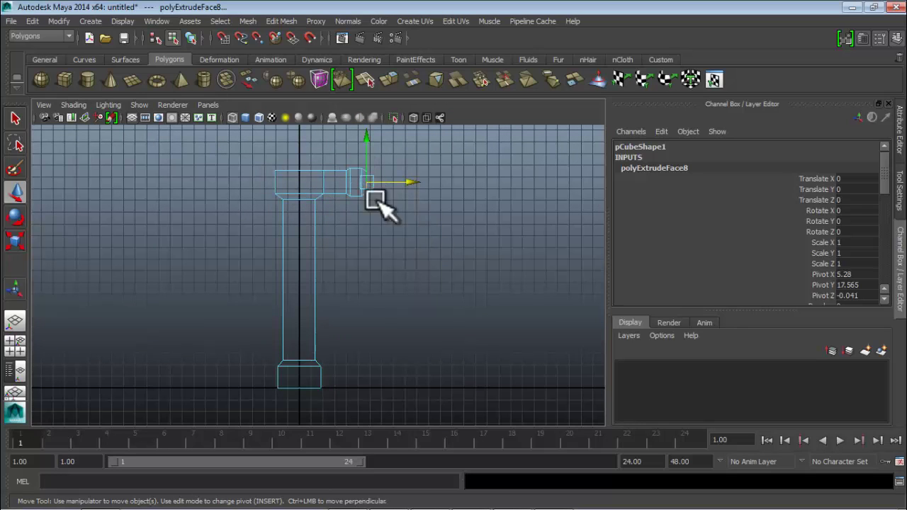
pyautogui.rightClick(359, 189)
pyautogui.moveTo(360, 189); pyautogui.dragTo(403, 176, button='right')
pyautogui.click(17, 120)
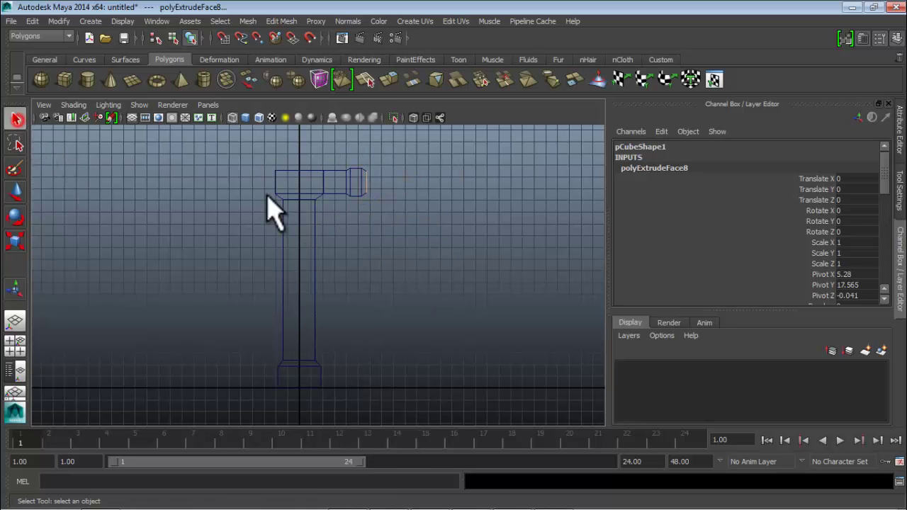
pyautogui.click(322, 191)
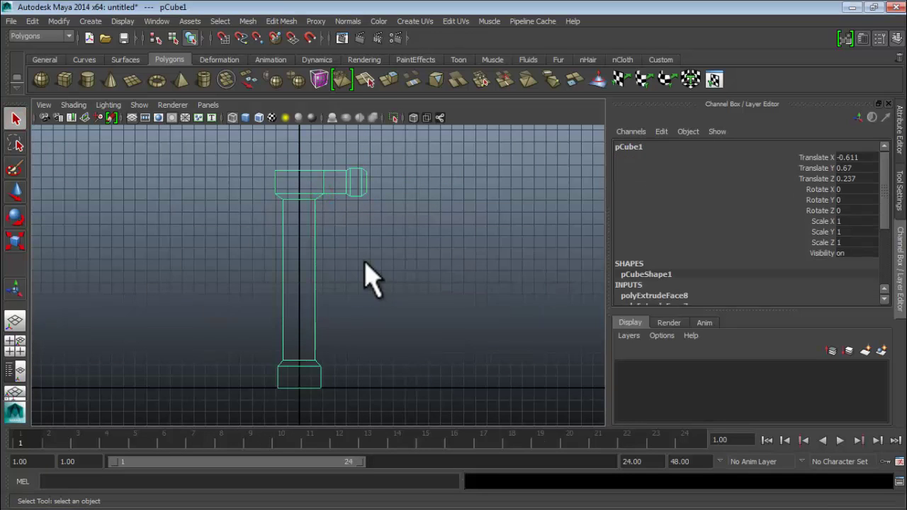
# - Extrude the cap's side face opposite the arm with 1 division, working in the perspective view
pyautogui.press('space')
pyautogui.press('space')
pyautogui.scroll(-5, 409, 305)
pyautogui.moveTo(410, 304)
pyautogui.keyDown('alt'); pyautogui.mouseDown()
pyautogui.moveTo(381, 323)
pyautogui.moveTo(420, 300)
pyautogui.moveTo(430, 318)
pyautogui.mouseUp(); pyautogui.keyUp('alt')
pyautogui.scroll(3, 375, 291)
pyautogui.keyDown('alt'); pyautogui.moveTo(368, 276); pyautogui.dragTo(343, 289); pyautogui.keyUp('alt')
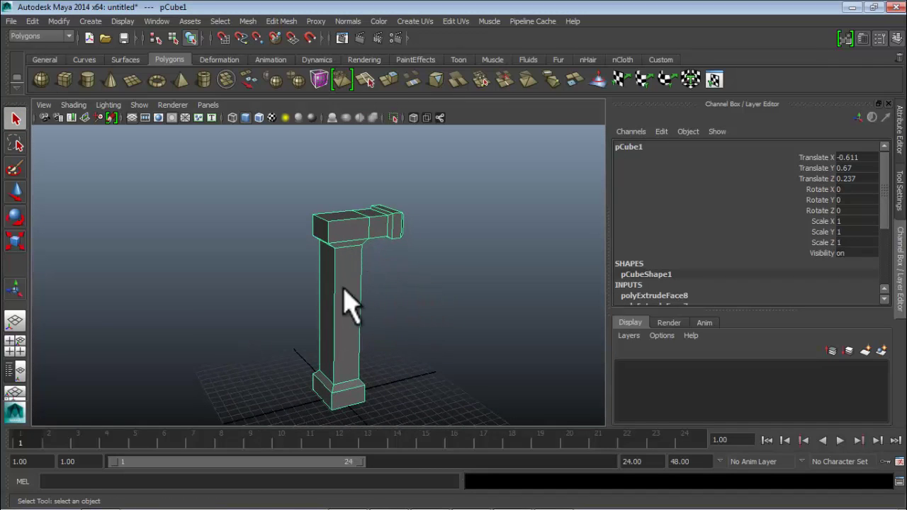
pyautogui.moveTo(316, 233); pyautogui.dragTo(314, 258, button='right')
pyautogui.click(319, 228)
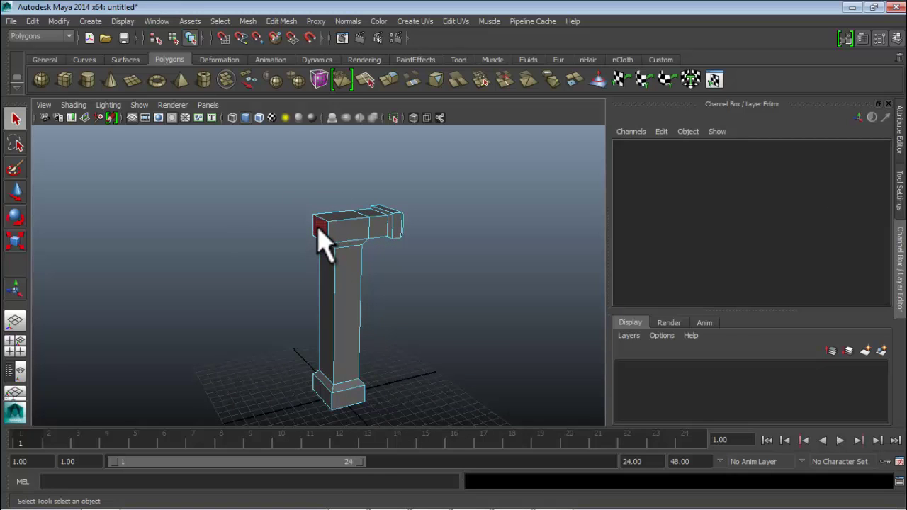
pyautogui.moveTo(316, 276)
pyautogui.keyDown('alt'); pyautogui.mouseDown()
pyautogui.moveTo(345, 270)
pyautogui.moveTo(330, 284)
pyautogui.mouseUp(); pyautogui.keyUp('alt')
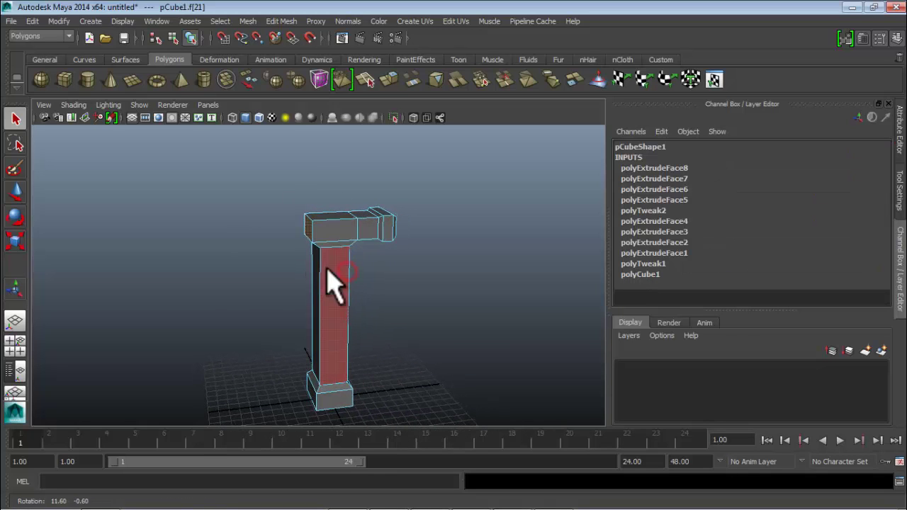
pyautogui.click(283, 21)
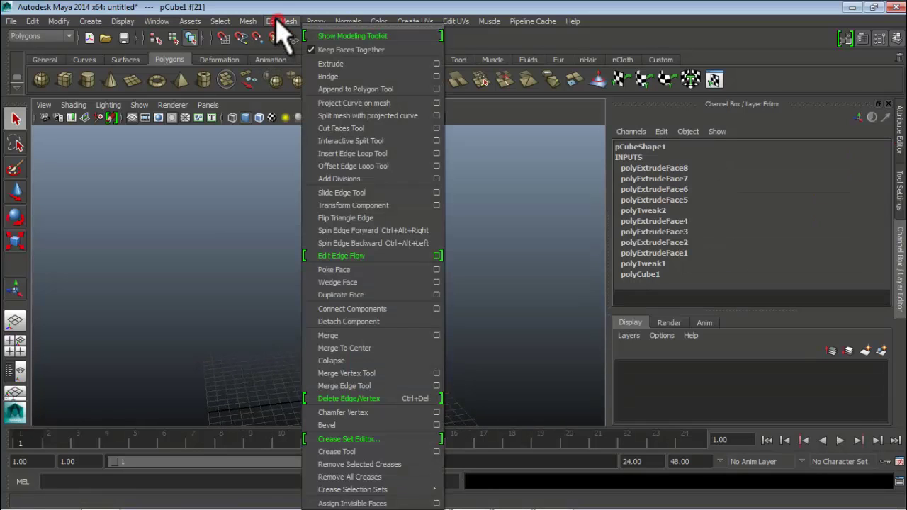
pyautogui.click(318, 64)
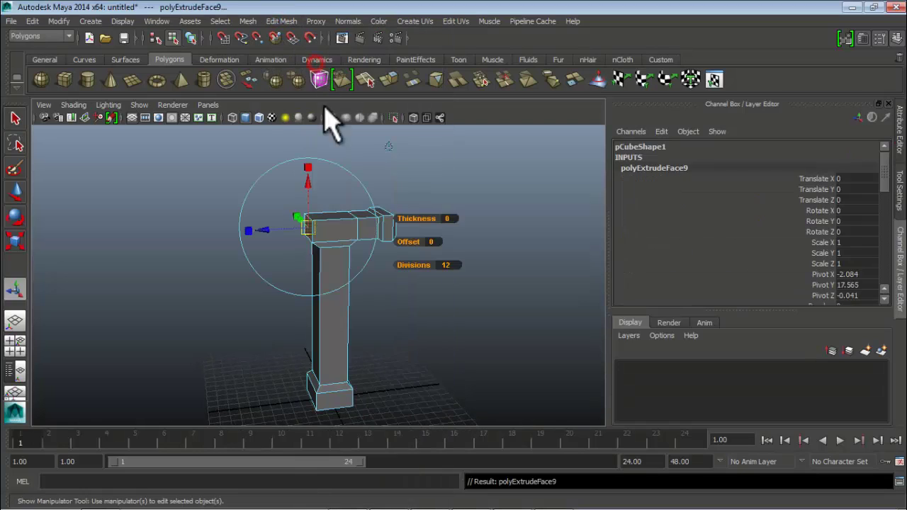
pyautogui.click(445, 266)
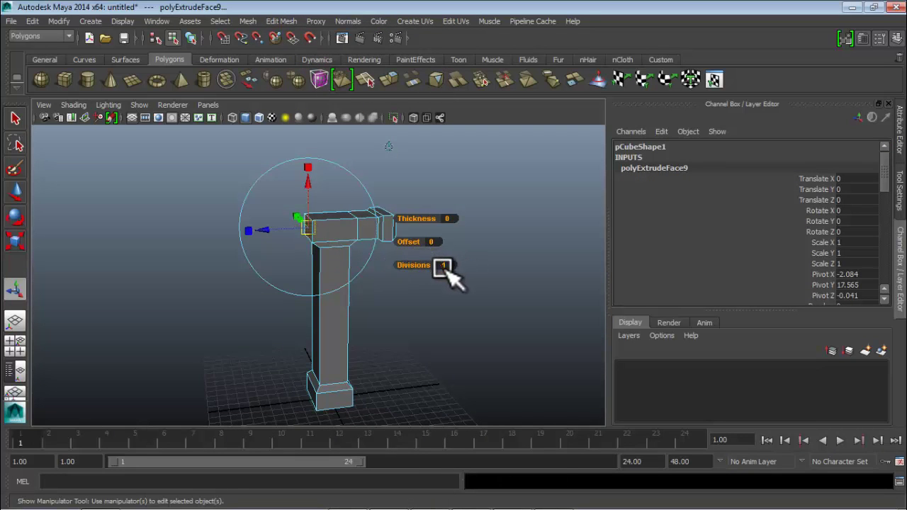
pyautogui.press('Return')
# - Pull the newly extruded face away from the column in the front view to X about -3.91
pyautogui.press('space')
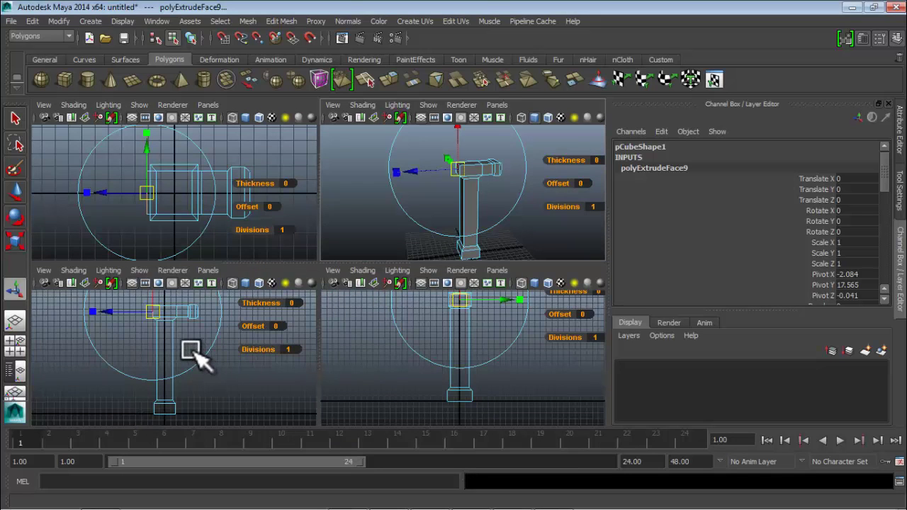
pyautogui.press('space')
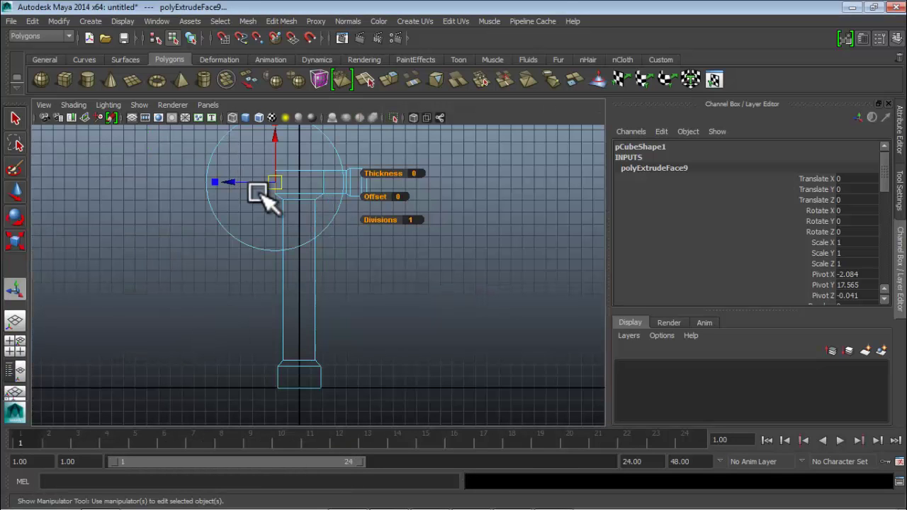
pyautogui.scroll(4, 256, 192)
pyautogui.keyDown('alt'); pyautogui.moveTo(255, 208); pyautogui.dragTo(300, 351, button='middle'); pyautogui.keyUp('alt')
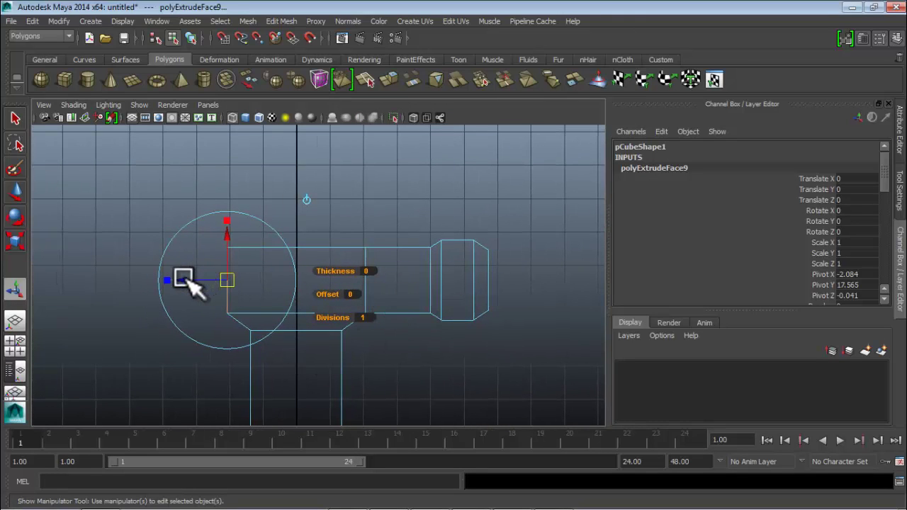
pyautogui.moveTo(183, 280); pyautogui.dragTo(124, 291)
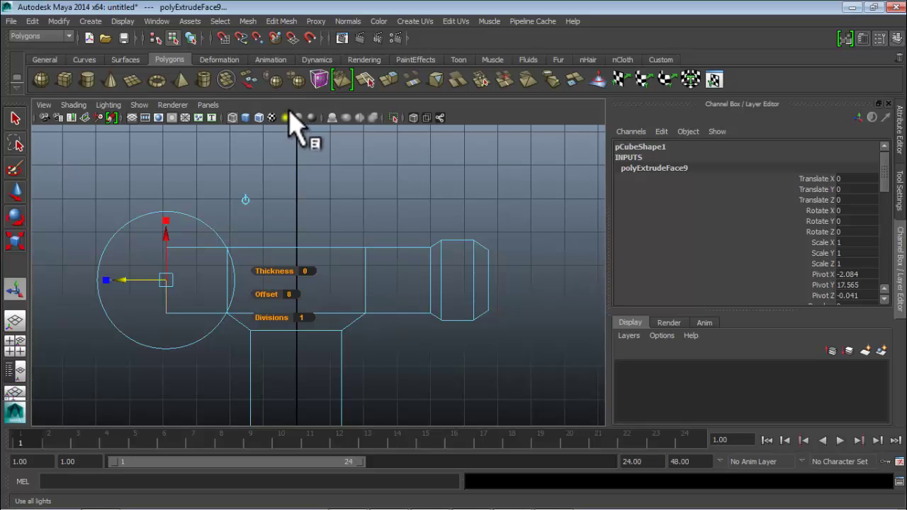
# - Extrude the second arm's end face again with 1 division in the front view to X about -5.88
pyautogui.click(393, 90)
pyautogui.keyDown('alt'); pyautogui.moveTo(340, 234); pyautogui.dragTo(359, 270, button='middle'); pyautogui.keyUp('alt')
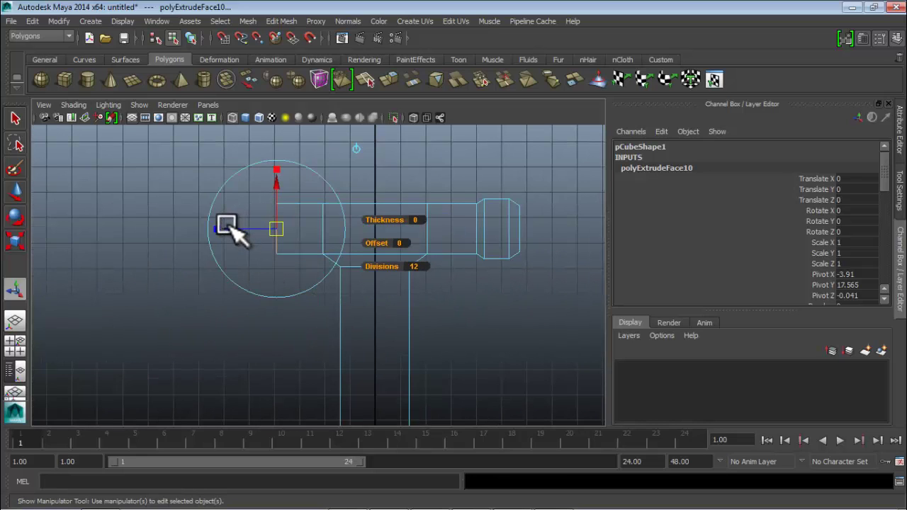
pyautogui.moveTo(227, 226); pyautogui.dragTo(204, 228)
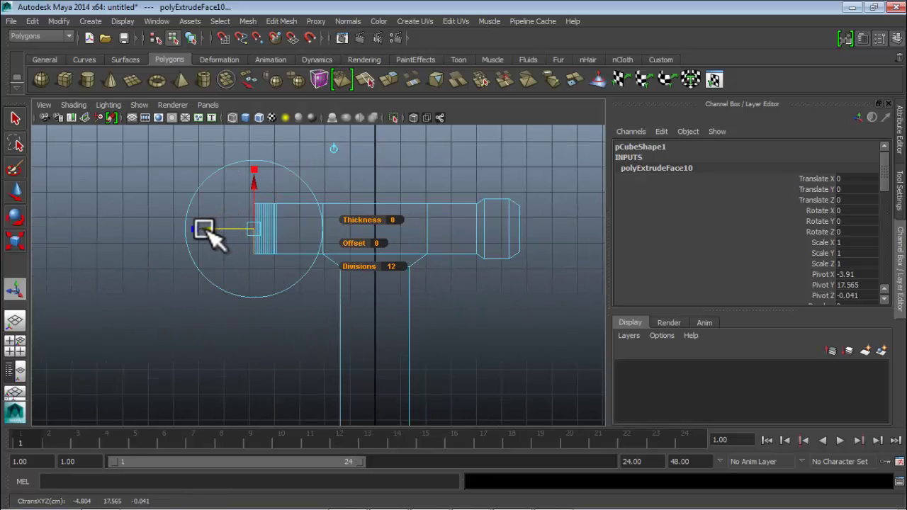
pyautogui.hotkey('ctrl', 'z')
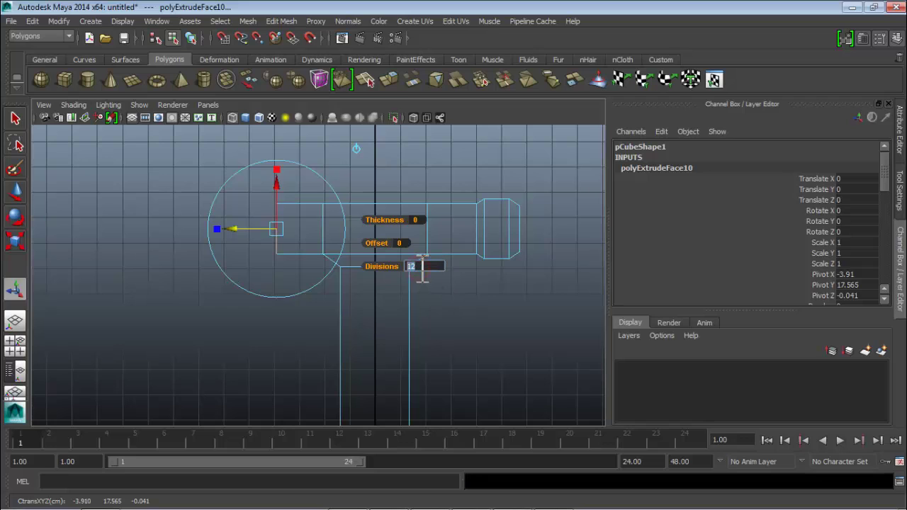
pyautogui.press('Return')
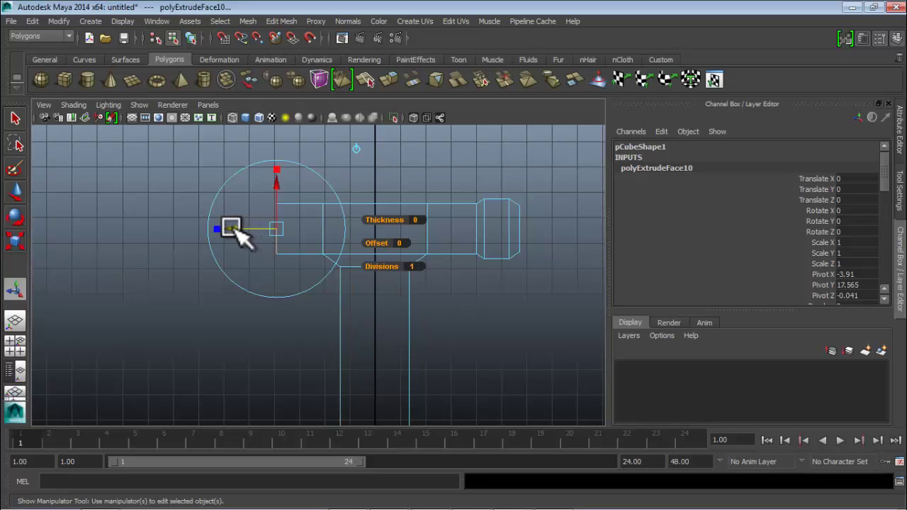
pyautogui.moveTo(231, 227); pyautogui.dragTo(182, 242)
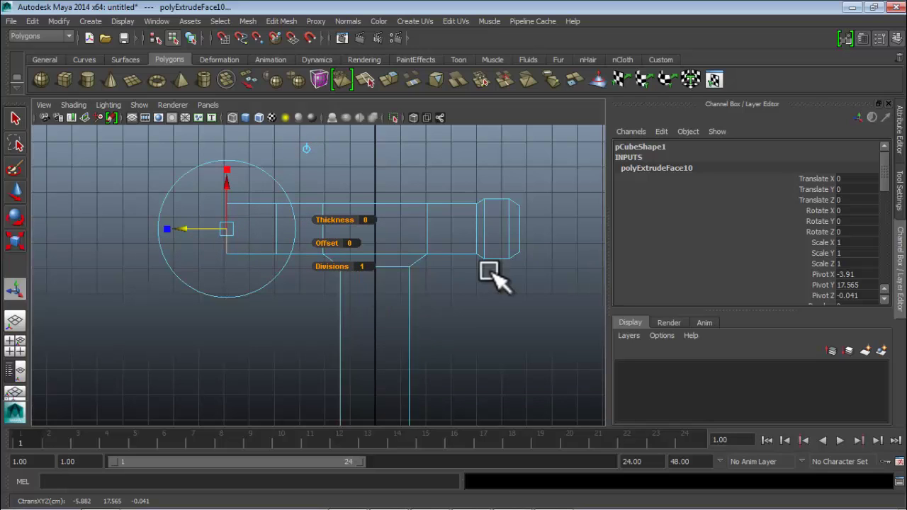
# - Frame the second arm's end face in the perspective view and select the whole column in object mode
pyautogui.press('space')
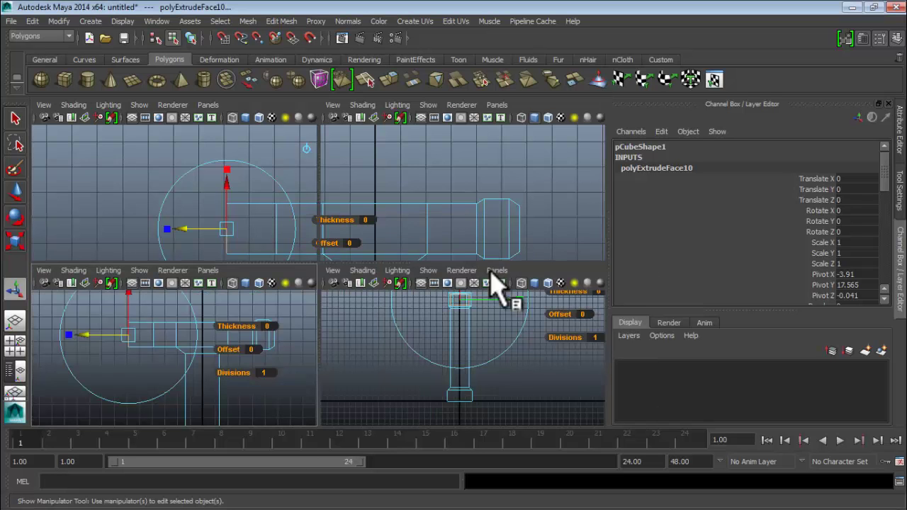
pyautogui.press('space')
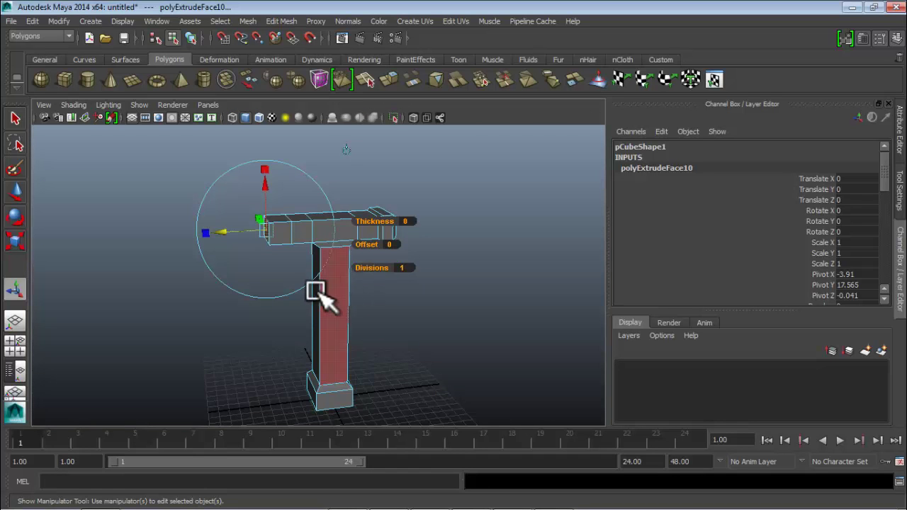
pyautogui.keyDown('alt'); pyautogui.moveTo(314, 294); pyautogui.dragTo(382, 306); pyautogui.keyUp('alt')
pyautogui.scroll(4, 384, 304)
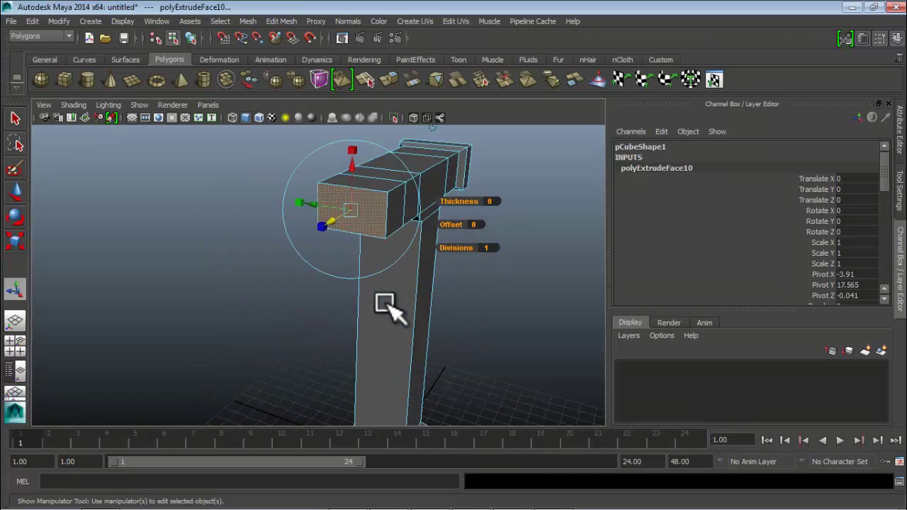
pyautogui.keyDown('alt'); pyautogui.moveTo(385, 304); pyautogui.dragTo(344, 319, button='middle'); pyautogui.keyUp('alt')
pyautogui.keyDown('alt'); pyautogui.moveTo(350, 317); pyautogui.dragTo(391, 289); pyautogui.keyUp('alt')
pyautogui.press('f')
pyautogui.keyDown('alt'); pyautogui.moveTo(395, 225); pyautogui.dragTo(400, 223); pyautogui.keyUp('alt')
pyautogui.moveTo(401, 224); pyautogui.dragTo(450, 202, button='right')
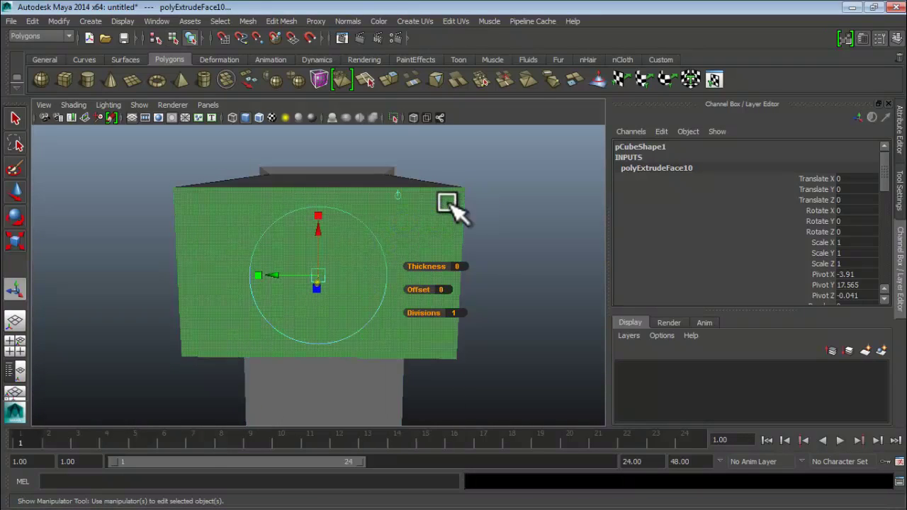
pyautogui.click(17, 119)
pyautogui.click(385, 187)
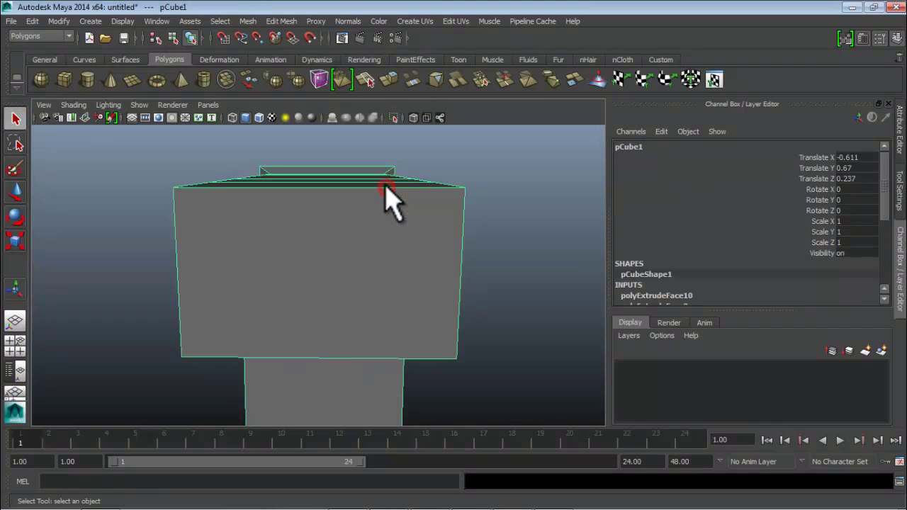
# - Open the Interactive Split Tool's settings for the column
pyautogui.keyDown('alt'); pyautogui.moveTo(485, 310); pyautogui.dragTo(428, 301); pyautogui.keyUp('alt')
pyautogui.moveTo(413, 232); pyautogui.dragTo(404, 250, button='right')
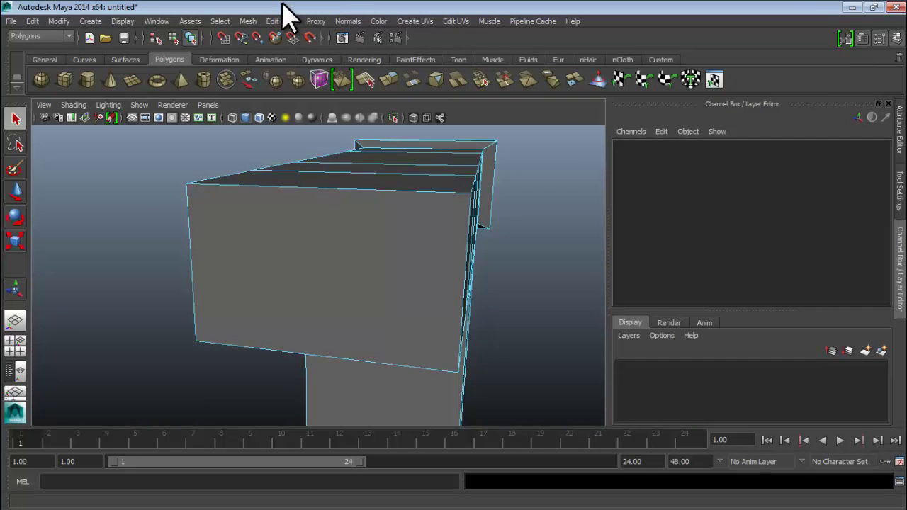
pyautogui.click(283, 21)
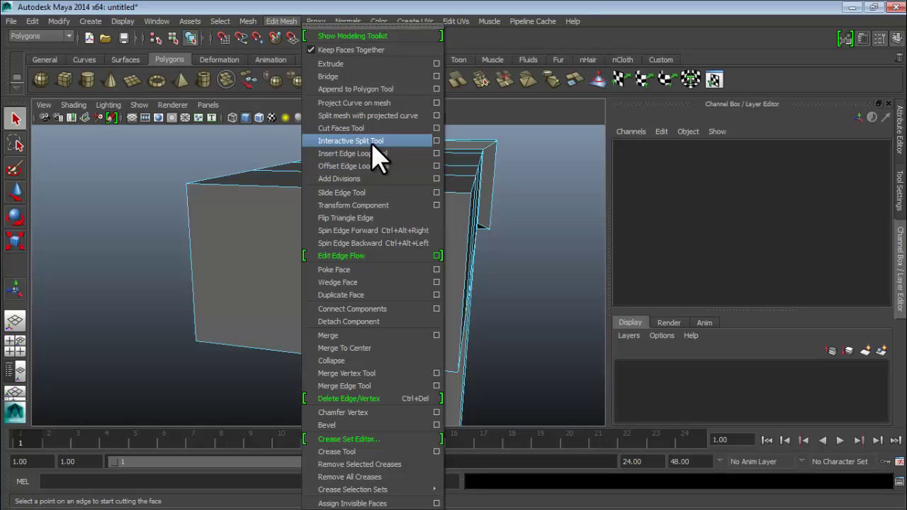
pyautogui.click(436, 140)
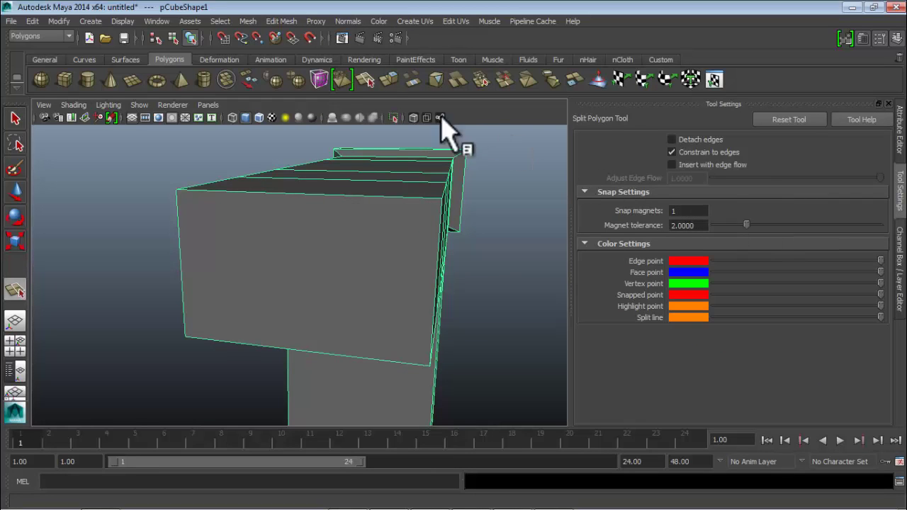
# - Split the second arm's end face with a vertical line near its middle using the Interactive Split Tool
pyautogui.click(897, 126)
pyautogui.click(282, 21)
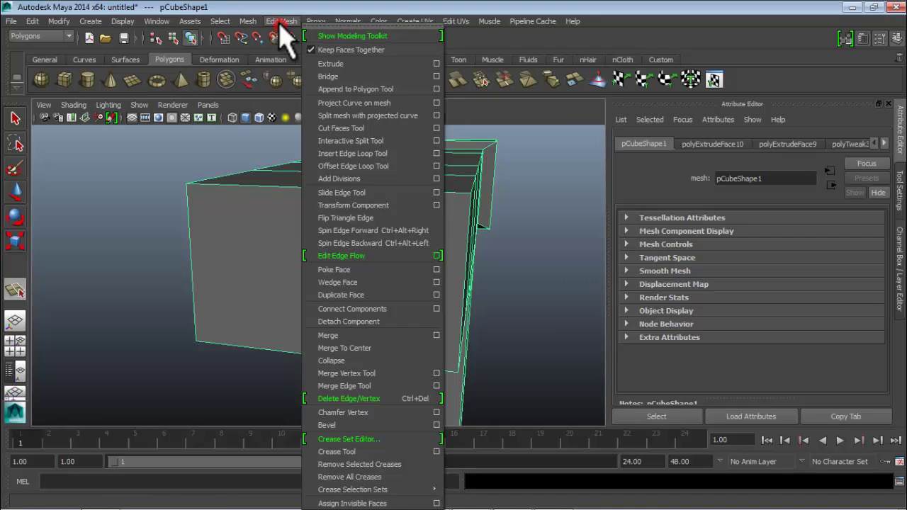
pyautogui.click(337, 141)
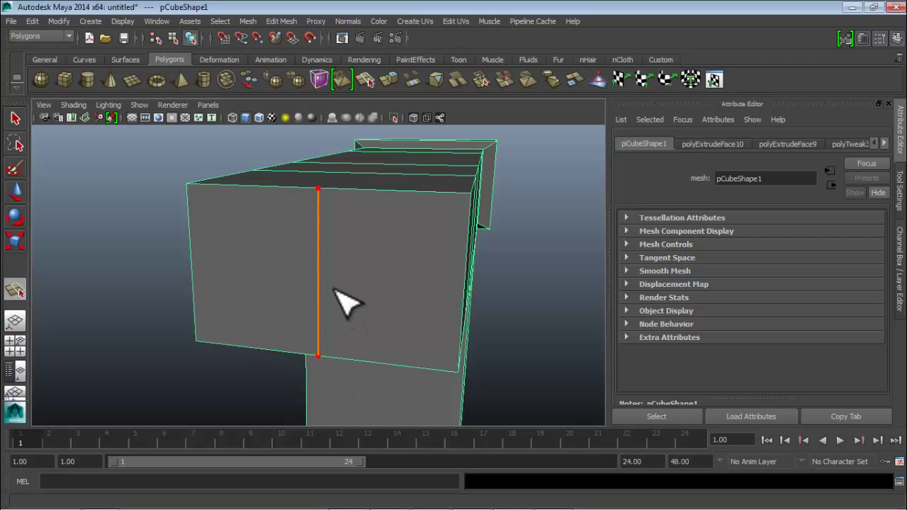
pyautogui.press('Return')
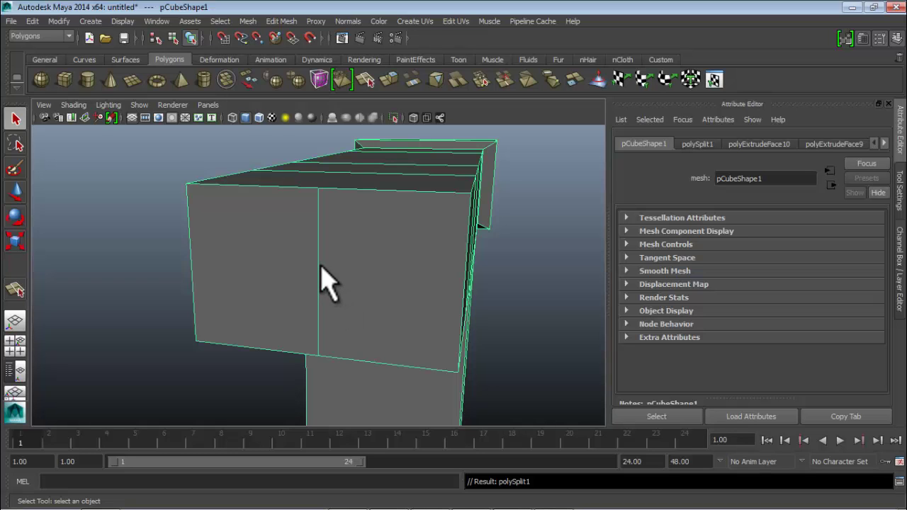
# - Select one half of the split end face, try moving it along Z, and undo the move
pyautogui.press('f')
pyautogui.keyDown('alt'); pyautogui.moveTo(327, 279); pyautogui.dragTo(321, 261); pyautogui.keyUp('alt')
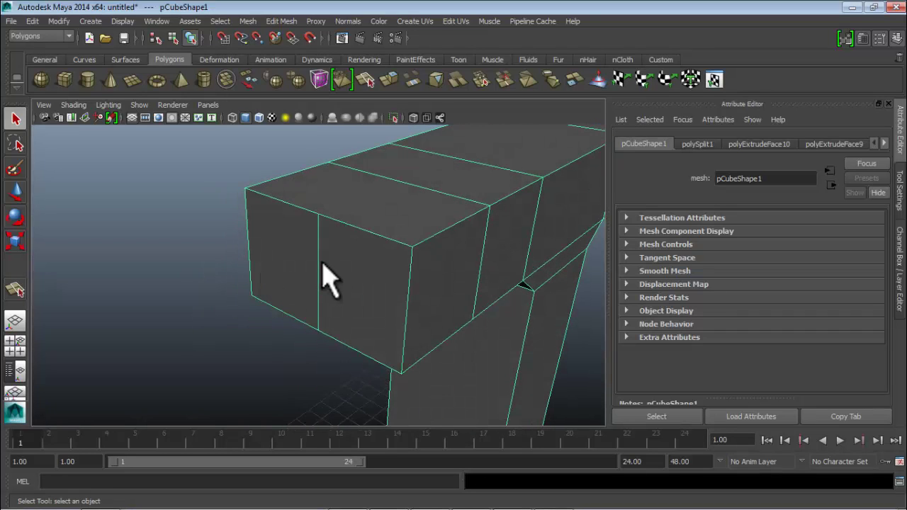
pyautogui.rightClick(322, 264)
pyautogui.click(323, 263)
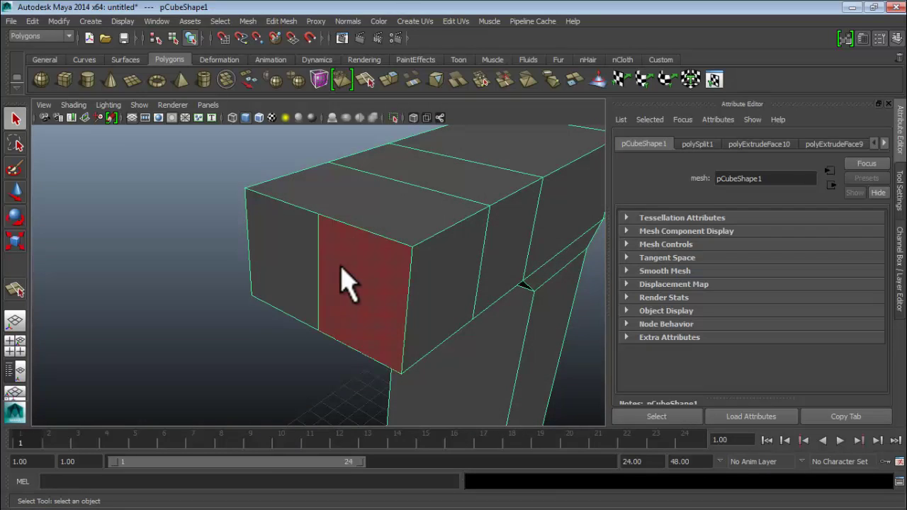
pyautogui.click(341, 270)
pyautogui.press('w')
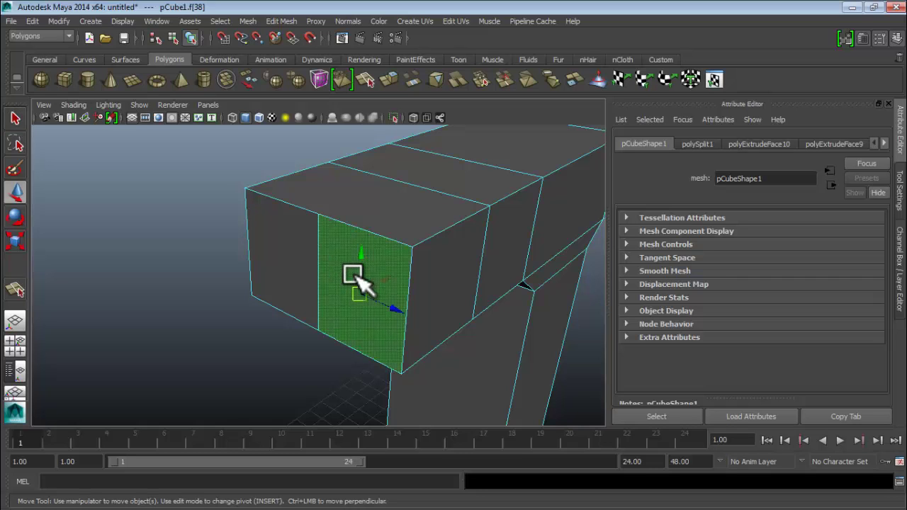
pyautogui.moveTo(389, 279); pyautogui.dragTo(425, 307)
pyautogui.hotkey('ctrl', 'z')
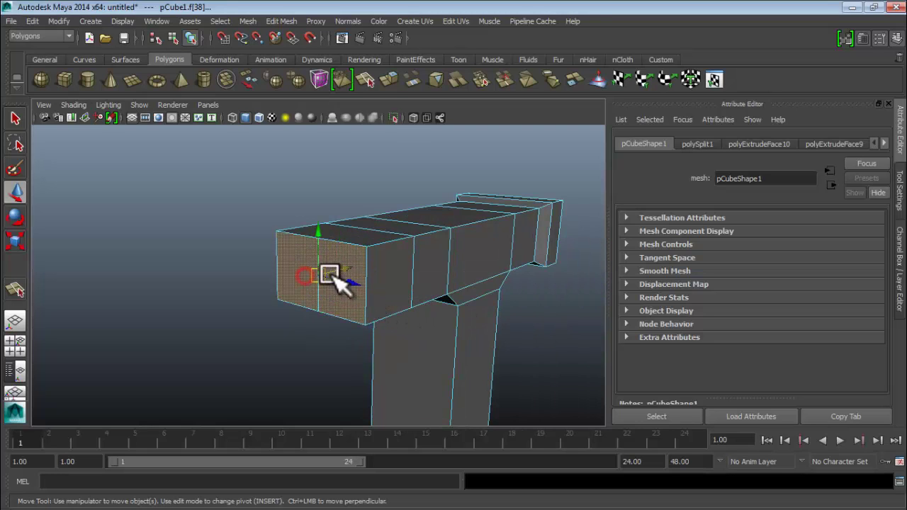
# - Extrude both halves of the split end face together with 1 division and pull them outward about 2.17
pyautogui.click(391, 78)
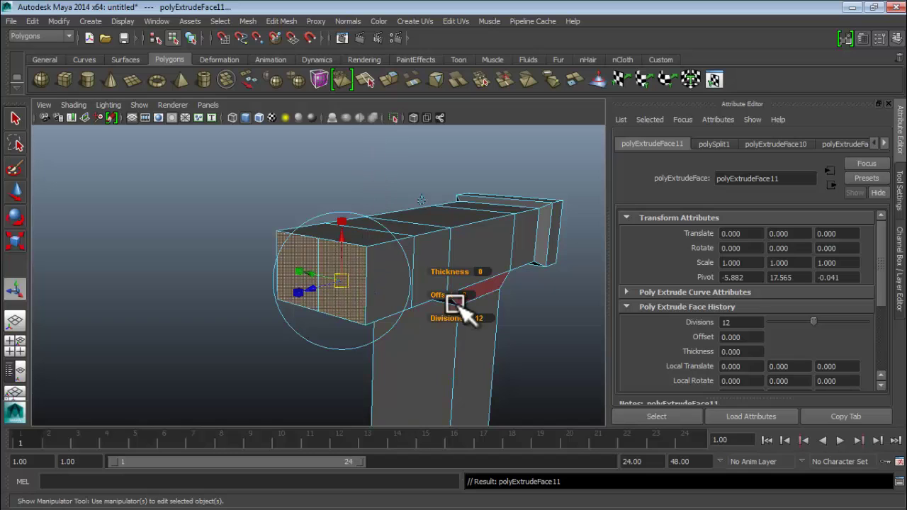
pyautogui.click(479, 317)
pyautogui.write('1')
pyautogui.press('Return')
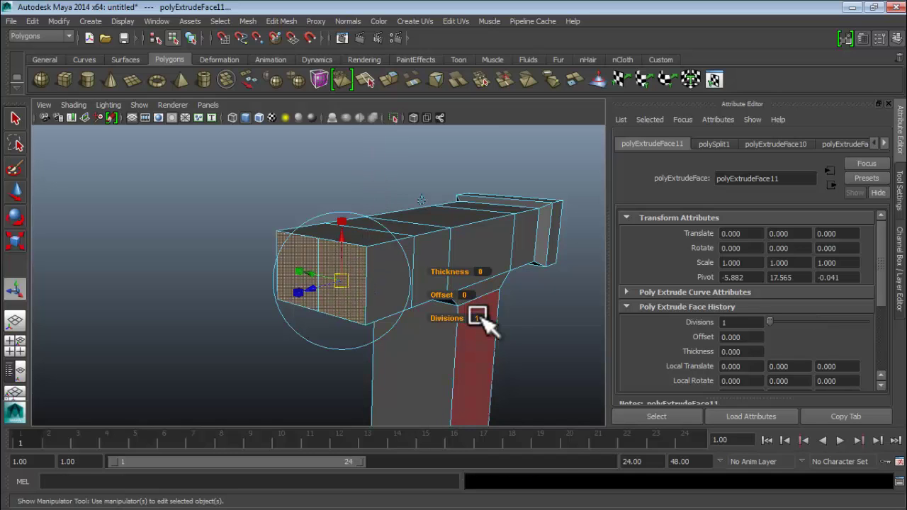
pyautogui.moveTo(307, 288); pyautogui.dragTo(237, 317)
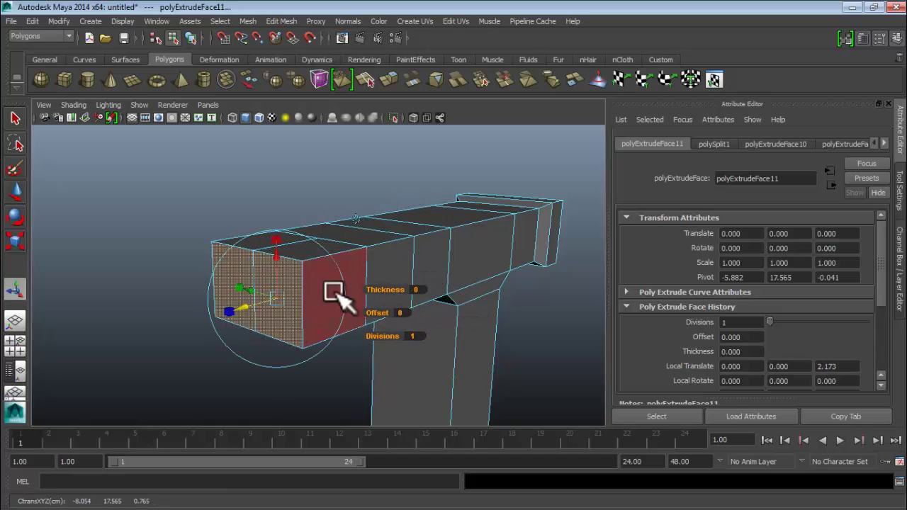
# - Move the two upper edges of the arm's new end down together so the arm's top slopes downward
pyautogui.moveTo(294, 261); pyautogui.dragTo(282, 200, button='right')
pyautogui.click(284, 257)
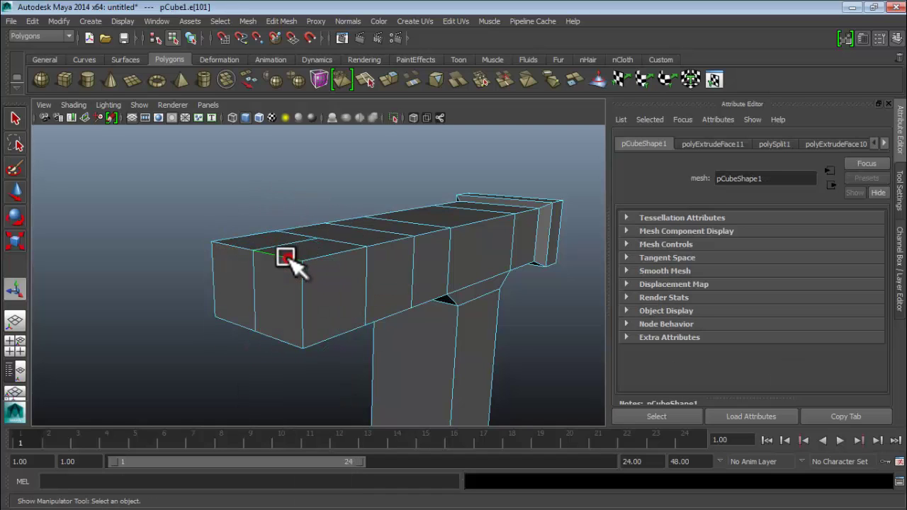
pyautogui.keyDown('shift'); pyautogui.click(242, 249); pyautogui.keyUp('shift')
pyautogui.press('w')
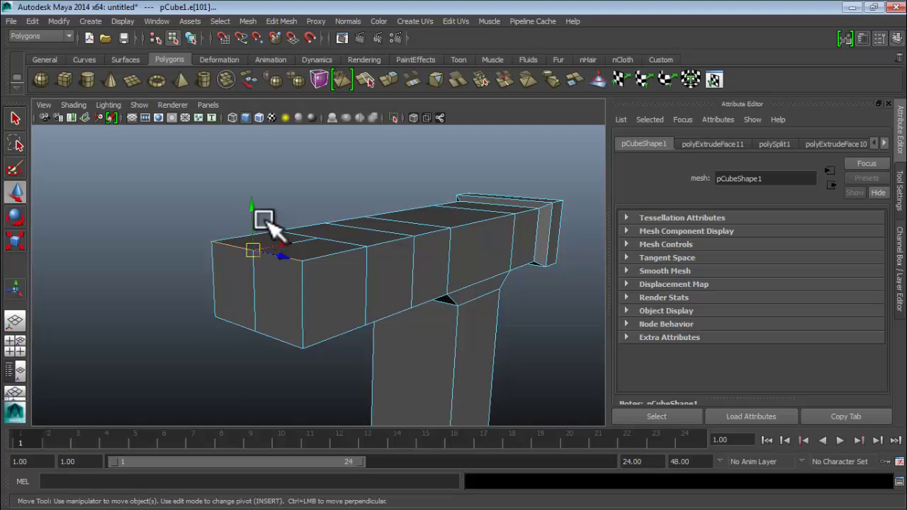
pyautogui.moveTo(250, 206); pyautogui.dragTo(247, 267)
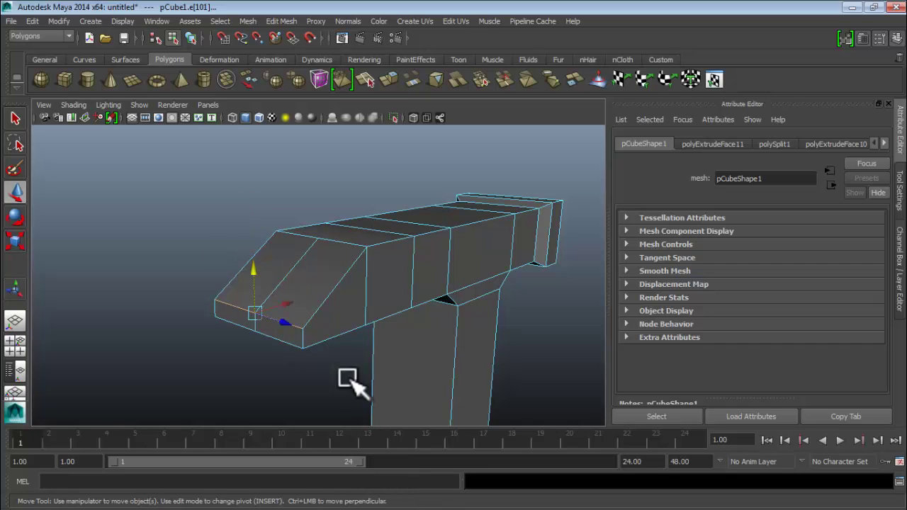
# - Nudge the short vertical split edge on the arm's end face along Z
pyautogui.keyDown('alt'); pyautogui.moveTo(309, 350); pyautogui.dragTo(362, 343); pyautogui.keyUp('alt')
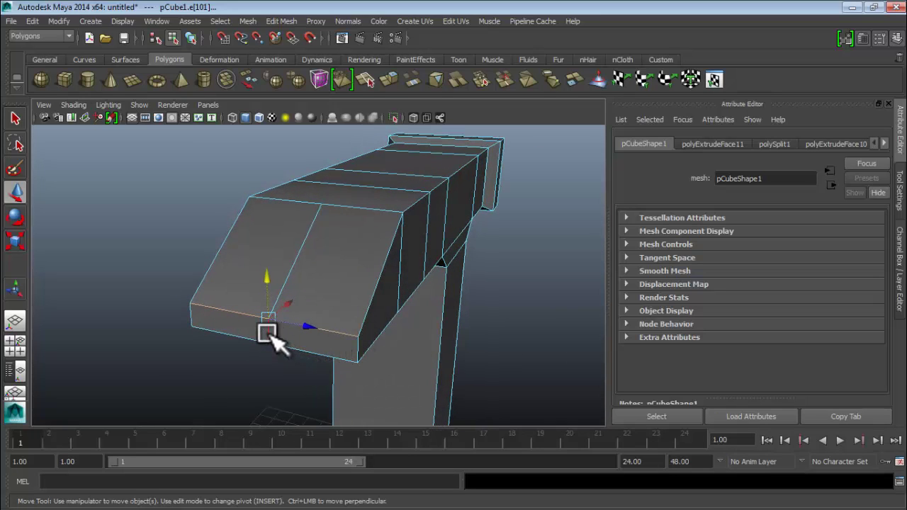
pyautogui.moveTo(298, 339)
pyautogui.mouseDown()
pyautogui.moveTo(305, 345)
pyautogui.moveTo(293, 343)
pyautogui.mouseUp()
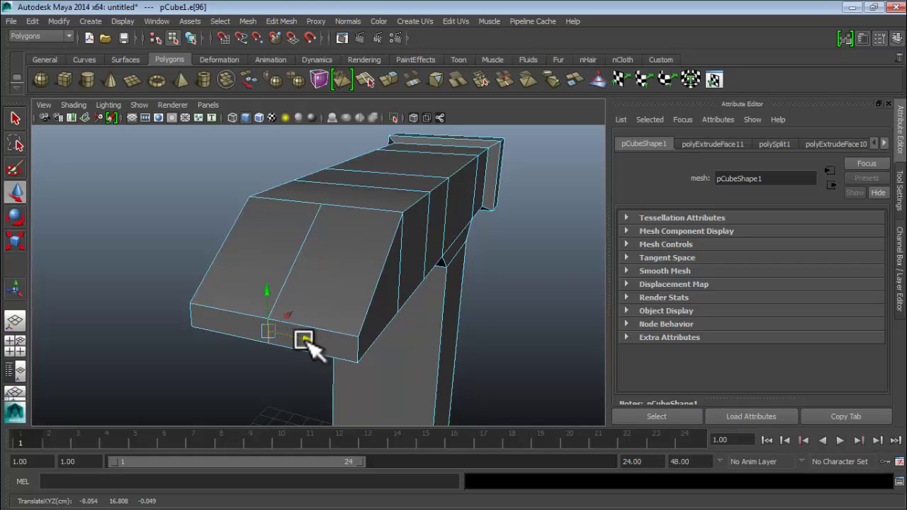
pyautogui.moveTo(304, 340); pyautogui.dragTo(305, 341)
pyautogui.keyDown('alt'); pyautogui.moveTo(304, 342); pyautogui.dragTo(314, 347, button='right'); pyautogui.keyUp('alt')
pyautogui.keyDown('alt'); pyautogui.moveTo(314, 347); pyautogui.dragTo(322, 314); pyautogui.keyUp('alt')
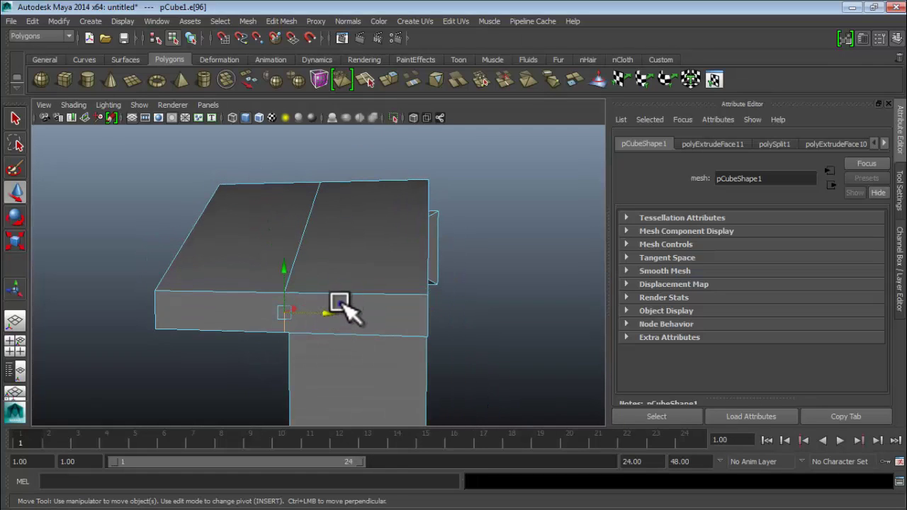
# - Move one half of the arm's narrow end face sideways along Z
pyautogui.moveTo(340, 308); pyautogui.dragTo(337, 294, button='right')
pyautogui.click(342, 309)
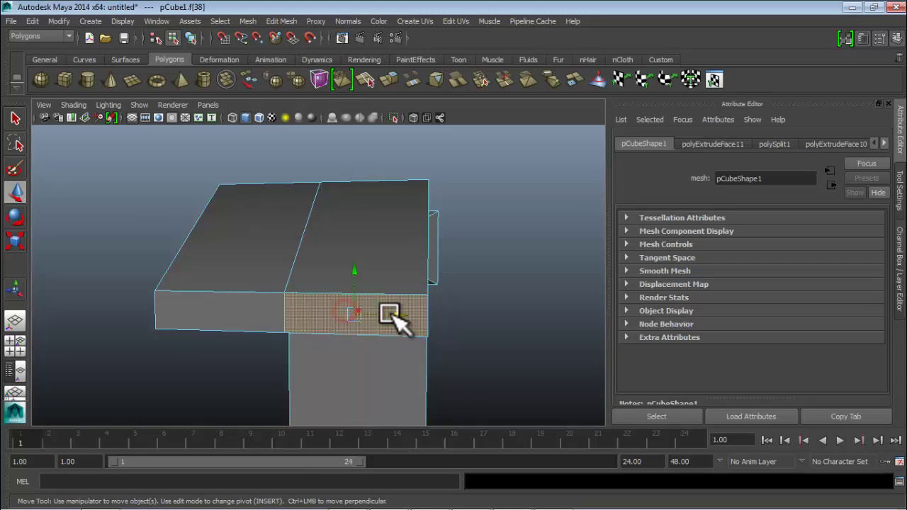
pyautogui.moveTo(390, 316); pyautogui.dragTo(350, 330)
# - Examine the reshaped arm in the front and perspective views
pyautogui.press('space')
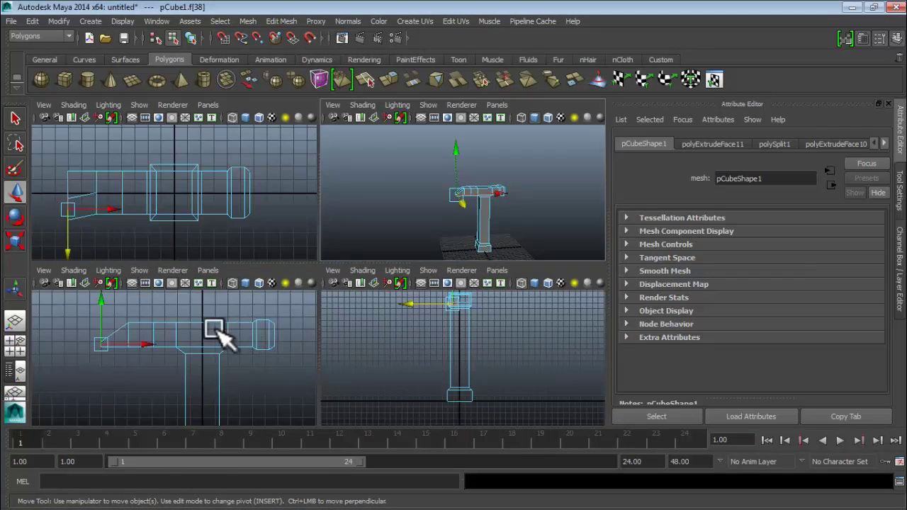
pyautogui.press('space')
pyautogui.keyDown('alt'); pyautogui.moveTo(268, 290); pyautogui.dragTo(280, 304, button='right'); pyautogui.keyUp('alt')
pyautogui.press('space')
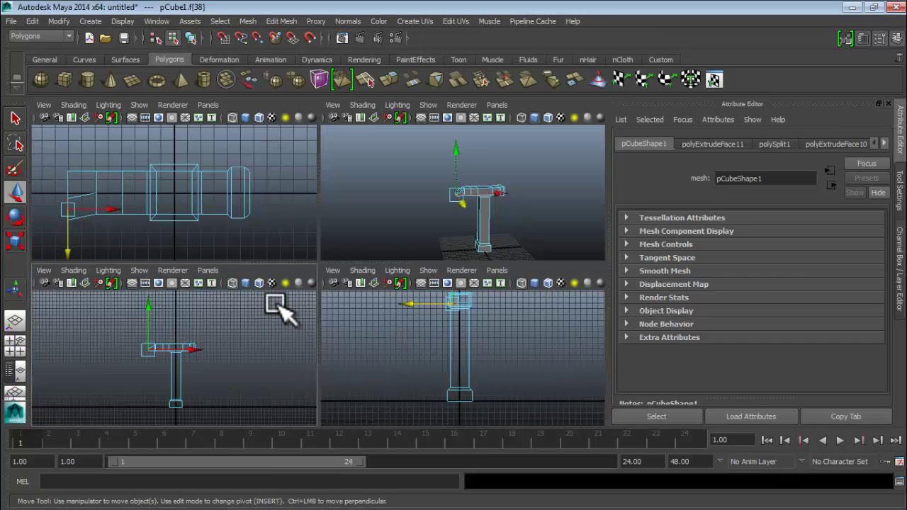
pyautogui.press('space')
pyautogui.keyDown('alt'); pyautogui.moveTo(418, 239); pyautogui.dragTo(379, 312, button='right'); pyautogui.keyUp('alt')
pyautogui.keyDown('alt'); pyautogui.moveTo(380, 312); pyautogui.dragTo(432, 318); pyautogui.keyUp('alt')
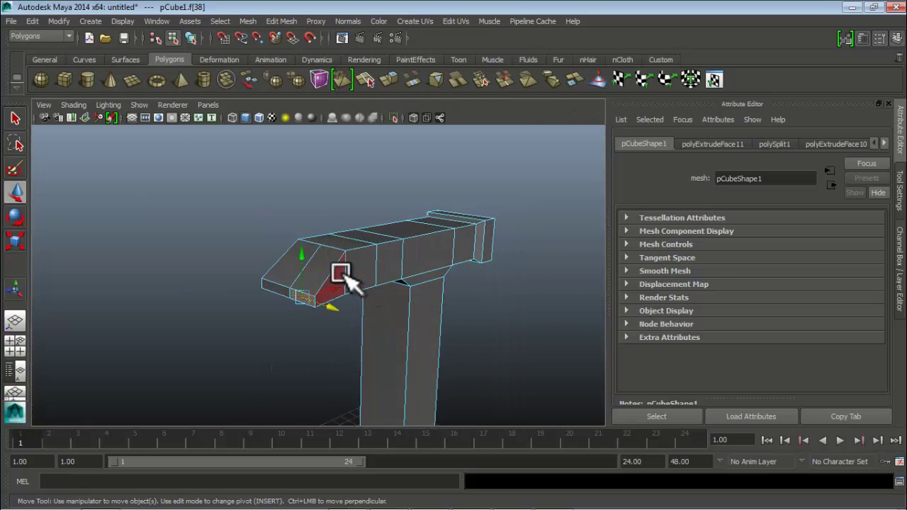
# - Undo the arm's face and edge moves, the extrusion and the split, back to the undivided end face
pyautogui.hotkey('ctrl', 'z')
pyautogui.hotkey('ctrl', 'z')
pyautogui.hotkey('ctrl', 'z')
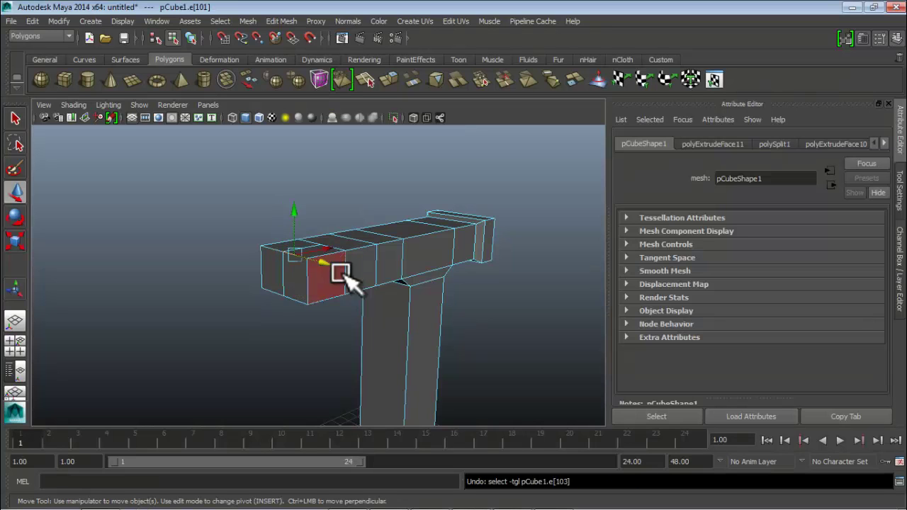
pyautogui.hotkey('ctrl', 'z')
pyautogui.hotkey('ctrl', 'z')
pyautogui.hotkey('ctrl', 'z')
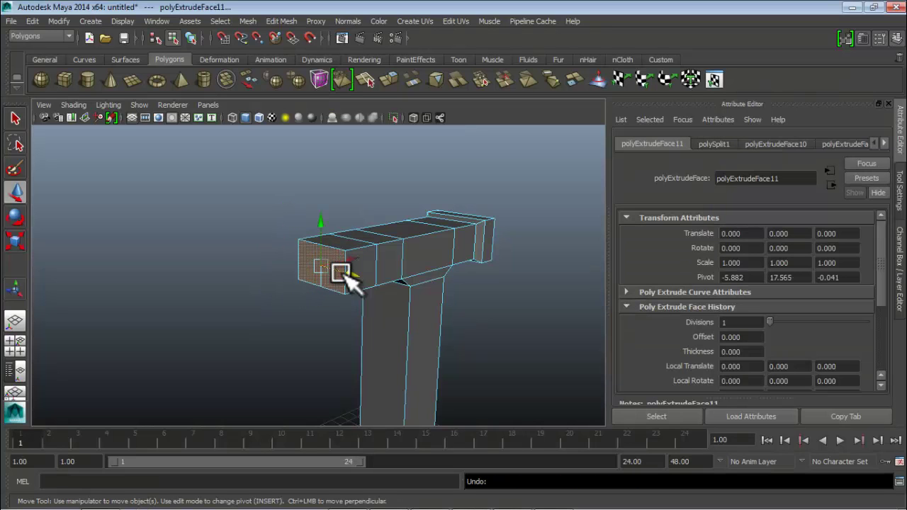
pyautogui.hotkey('ctrl', 'z')
pyautogui.hotkey('ctrl', 'z')
pyautogui.hotkey('ctrl', 'z')
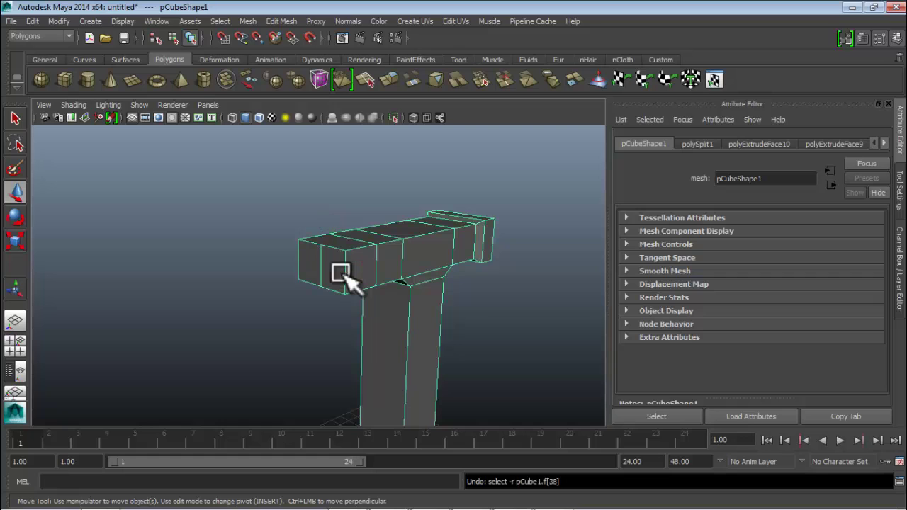
pyautogui.hotkey('ctrl', 'z')
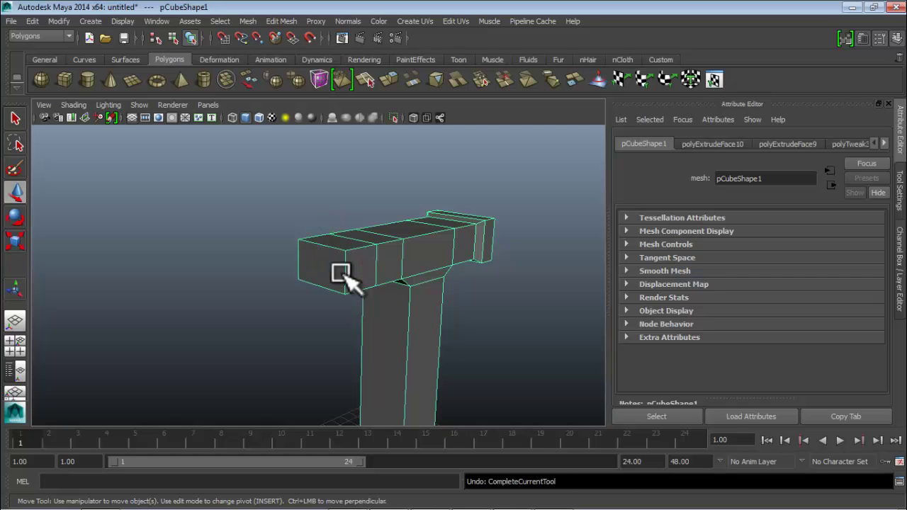
# - Turn off Keep Faces Together for extrusions
pyautogui.keyDown('alt'); pyautogui.moveTo(346, 276); pyautogui.dragTo(370, 275); pyautogui.keyUp('alt')
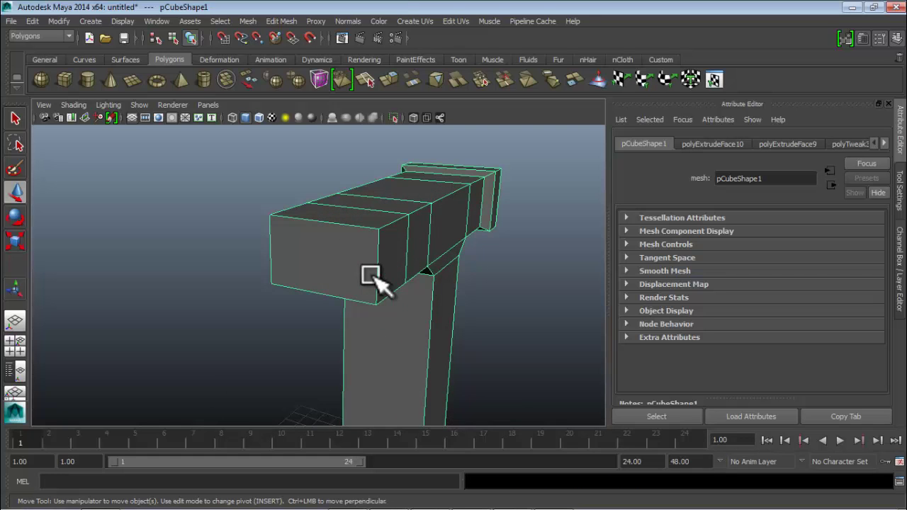
pyautogui.click(279, 21)
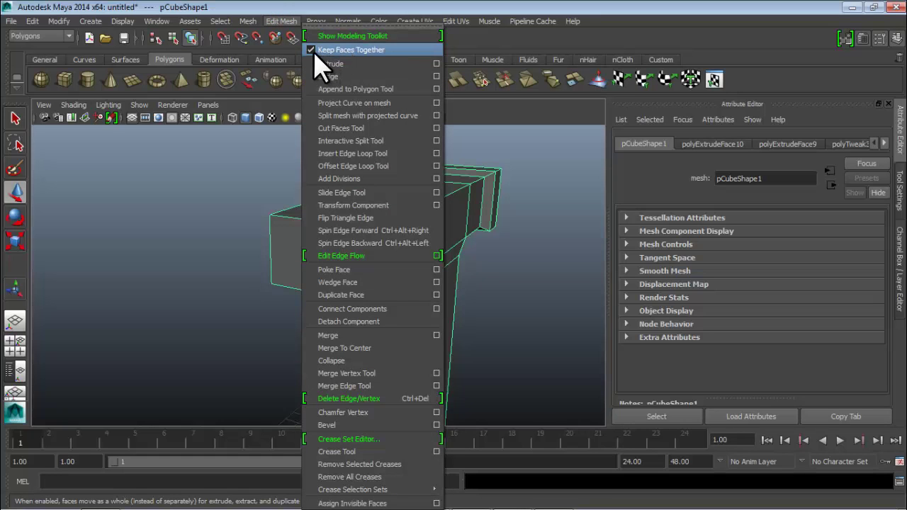
pyautogui.click(314, 51)
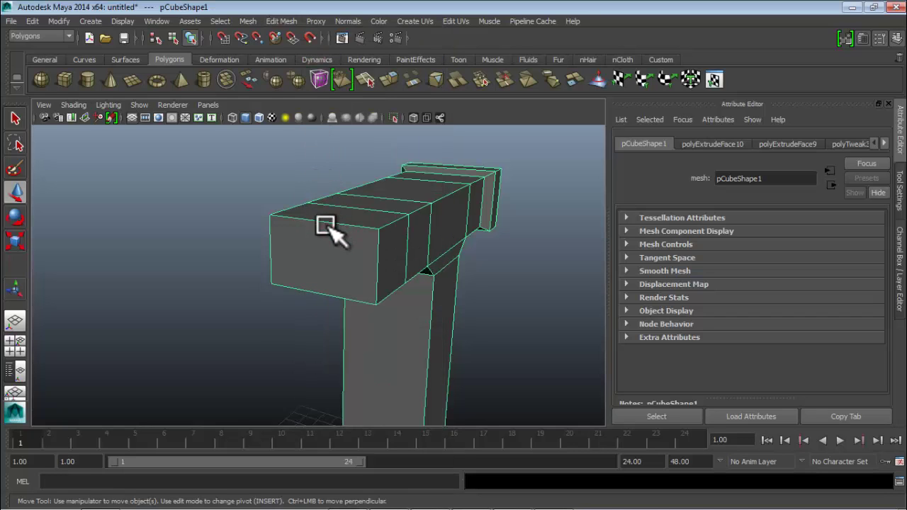
# - Divide the second arm's end face again with a vertical line near its middle using the Interactive Split Tool
pyautogui.click(282, 21)
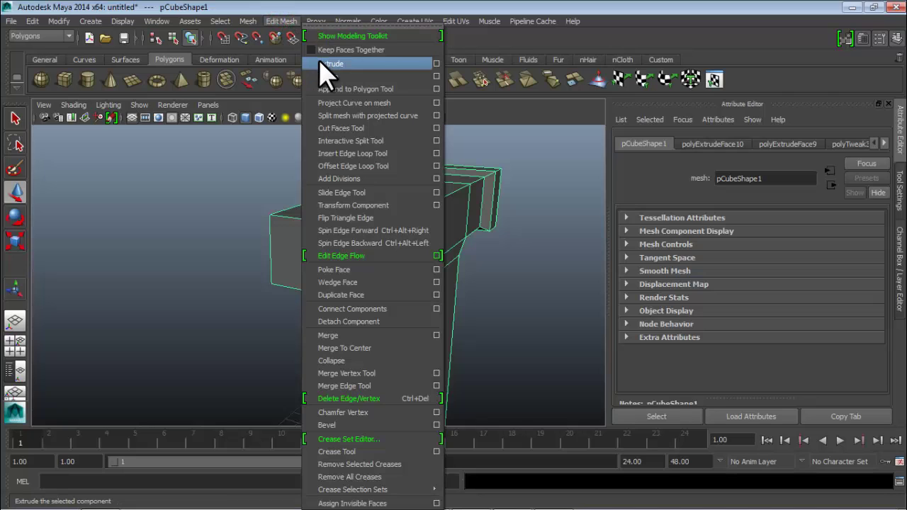
pyautogui.click(352, 141)
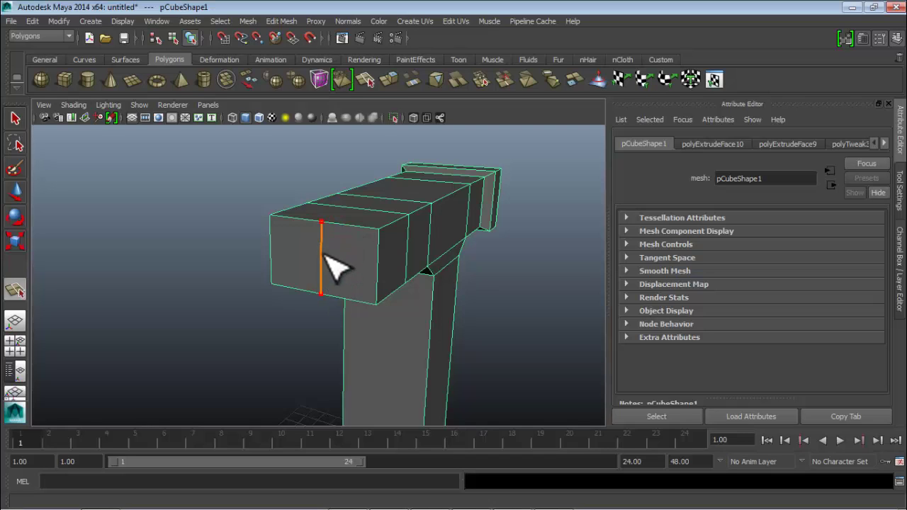
pyautogui.press('w')
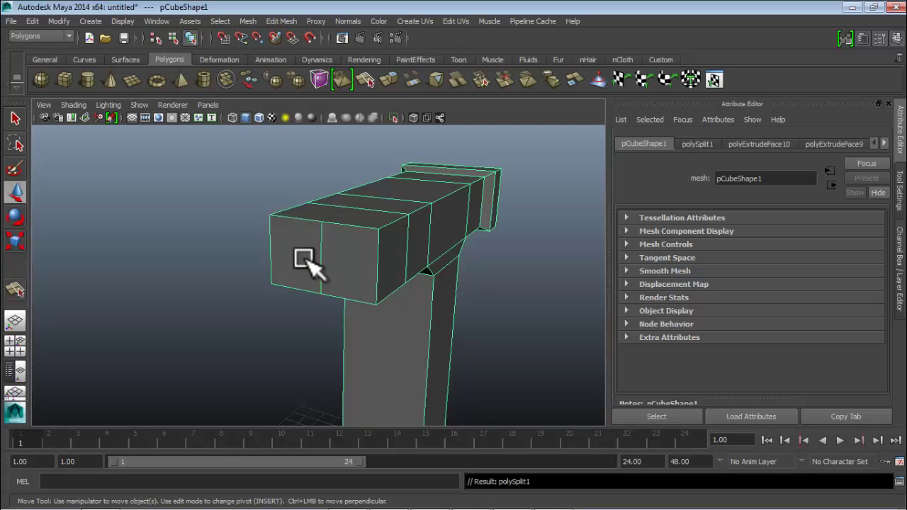
pyautogui.moveTo(337, 277)
pyautogui.keyDown('alt'); pyautogui.mouseDown()
pyautogui.moveTo(458, 283)
pyautogui.moveTo(345, 288)
pyautogui.moveTo(346, 270)
pyautogui.mouseUp(); pyautogui.keyUp('alt')
# - Try moving one half of the arm's divided end face outward, and undo the move
pyautogui.rightClick(334, 254)
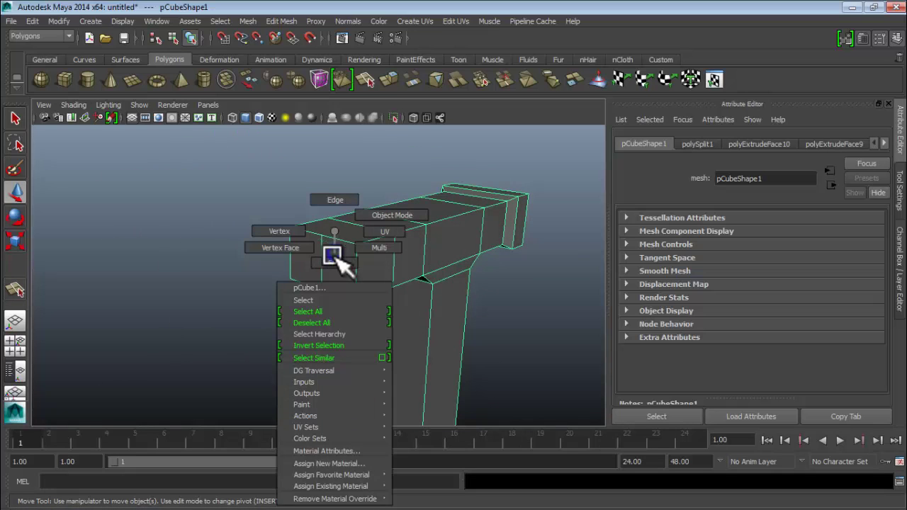
pyautogui.click(337, 261)
pyautogui.click(16, 119)
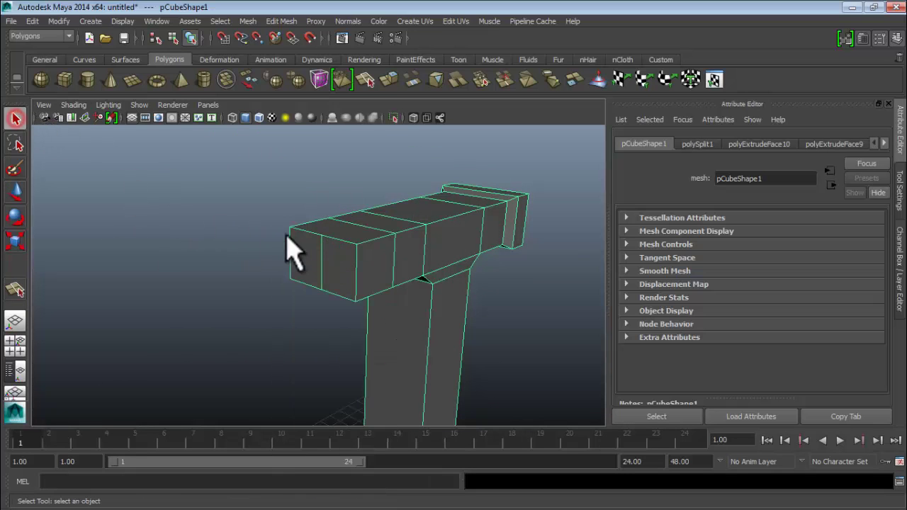
pyautogui.click(312, 242)
pyautogui.press('w')
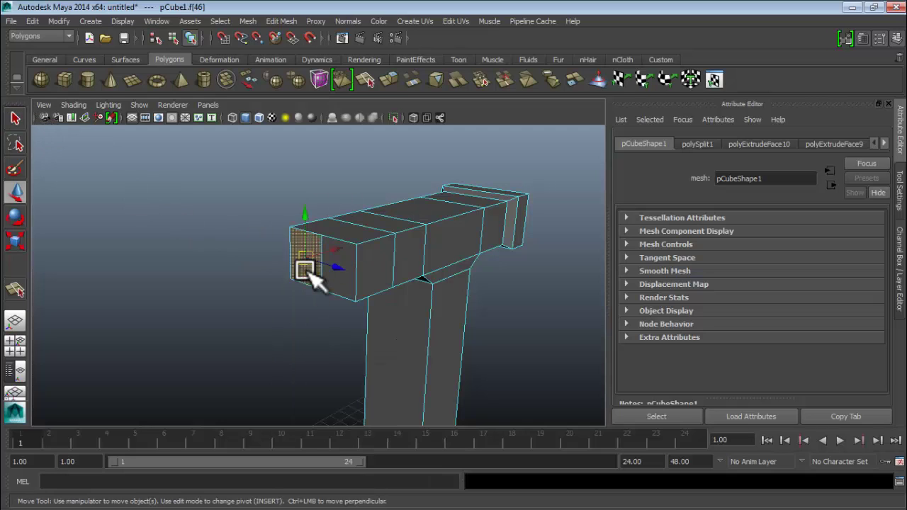
pyautogui.moveTo(329, 265); pyautogui.dragTo(301, 260)
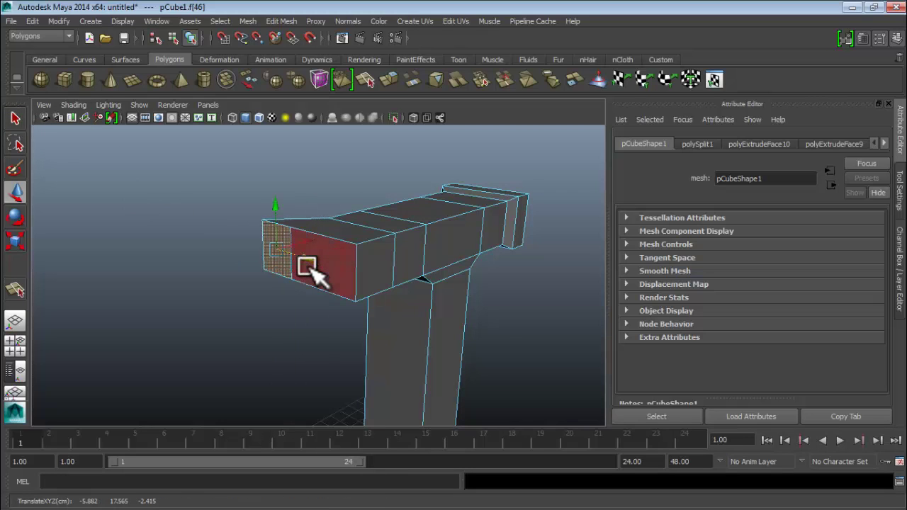
pyautogui.hotkey('ctrl', 'z')
# - Extrude both halves of the arm's end face outward together with 1 division
pyautogui.rightClick(339, 287)
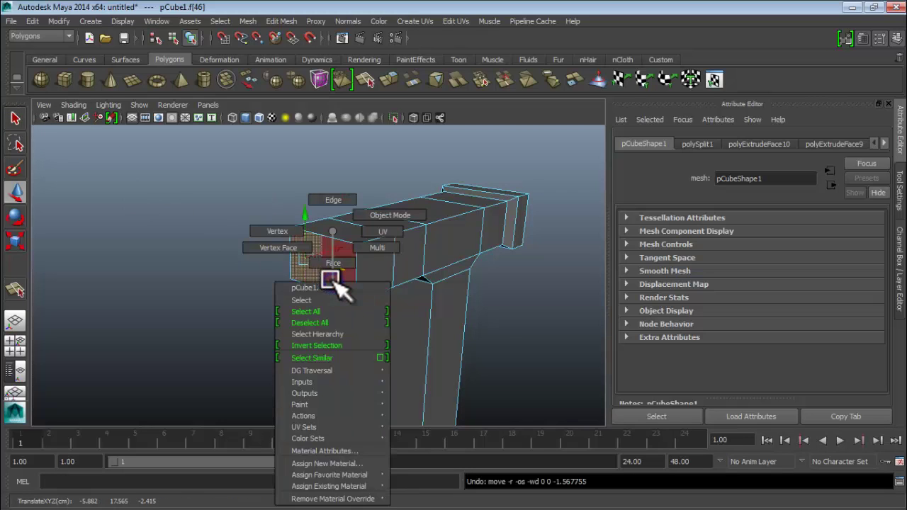
pyautogui.click(339, 262)
pyautogui.click(320, 276)
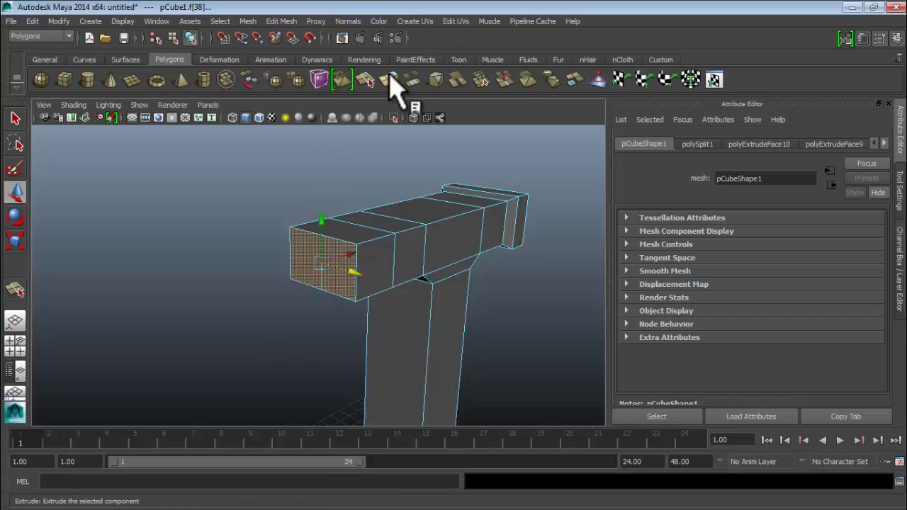
pyautogui.click(392, 80)
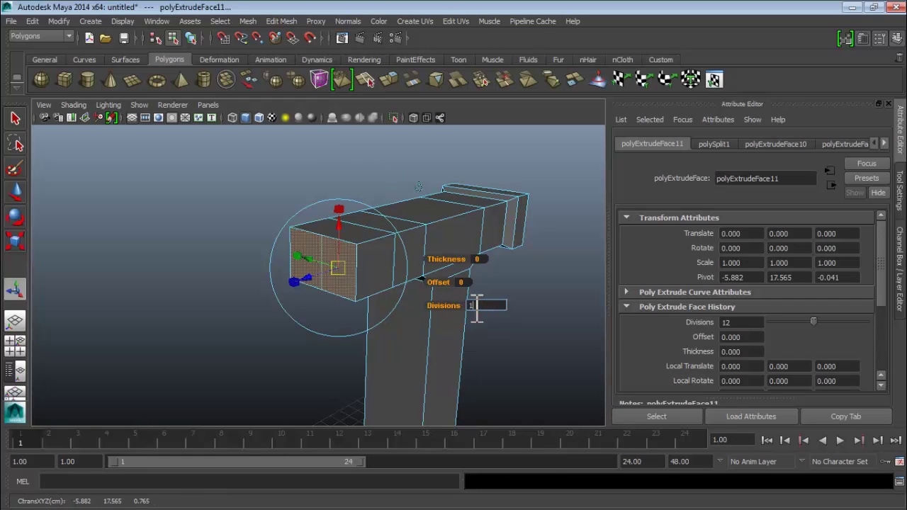
pyautogui.press('Return')
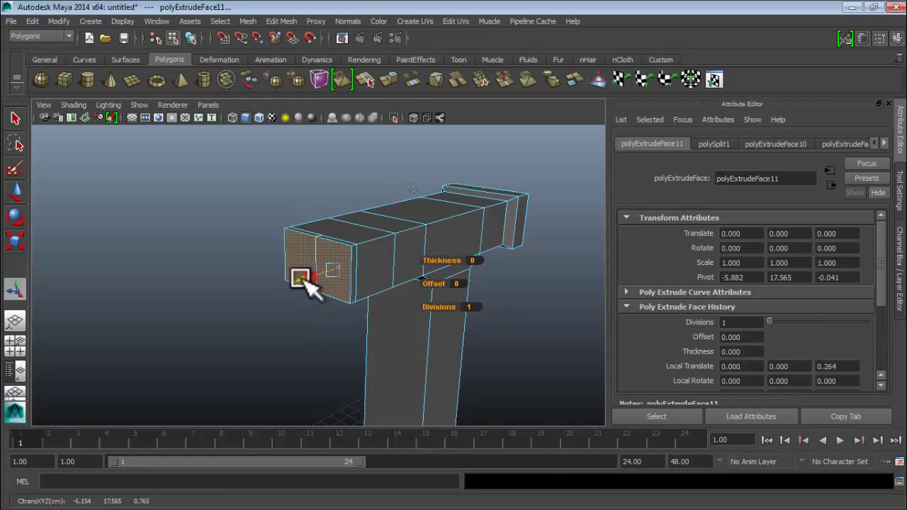
# - Try moving one extruded half face sideways away from the other half, and undo the move
pyautogui.click(325, 290)
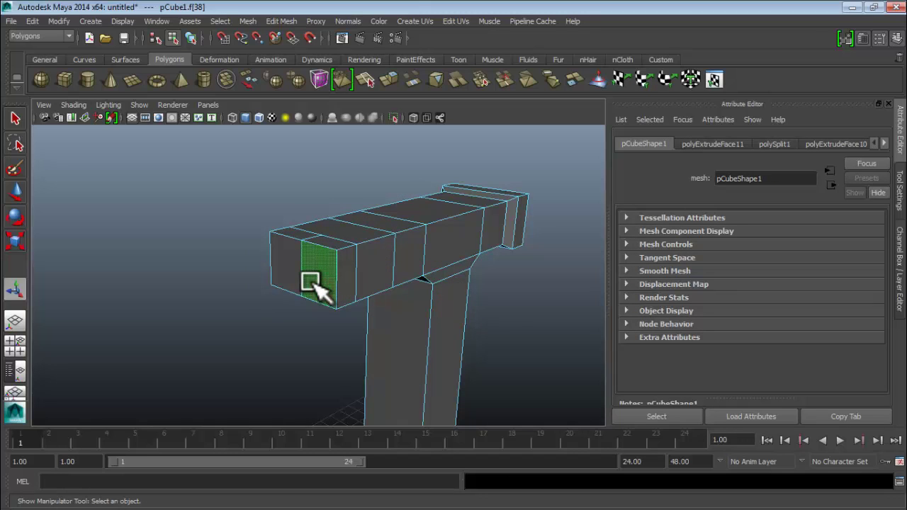
pyautogui.press('w')
pyautogui.moveTo(348, 281); pyautogui.dragTo(378, 307)
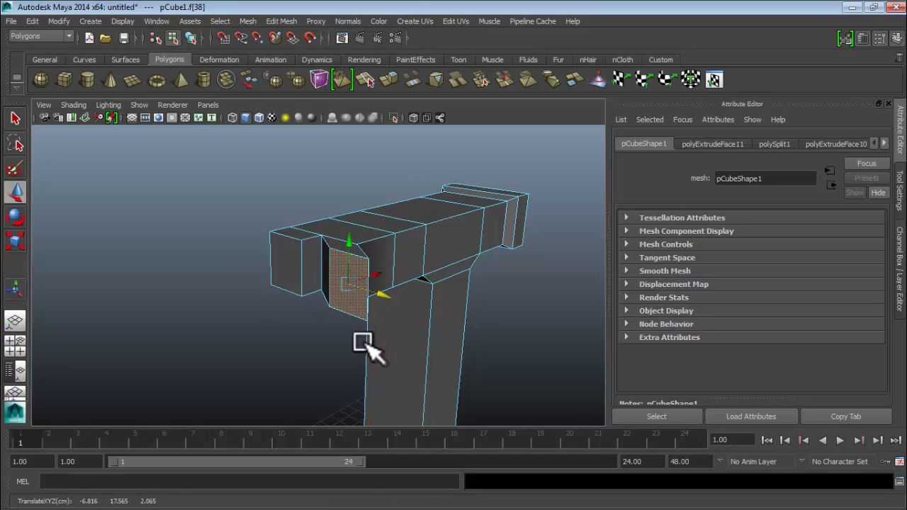
pyautogui.hotkey('ctrl', 'z')
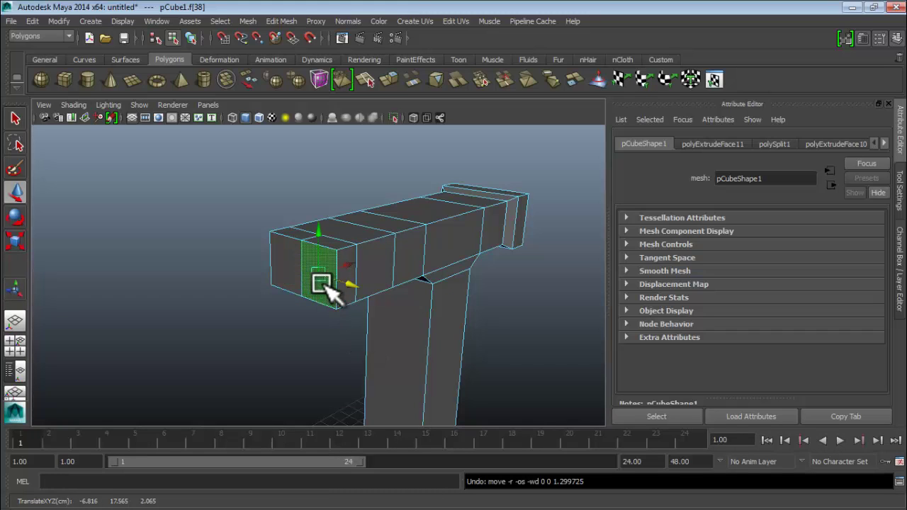
# - Select both extruded end faces and move them further outward to about -7.98 in X
pyautogui.click(298, 271)
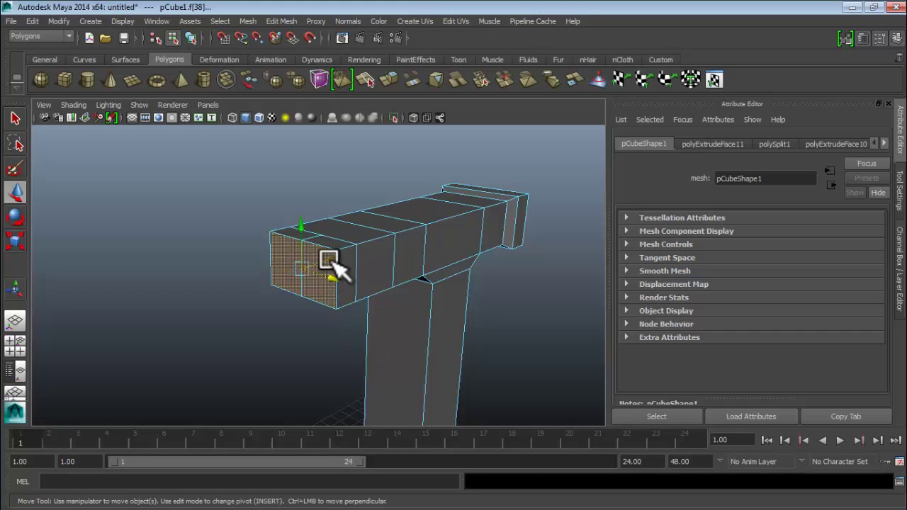
pyautogui.moveTo(329, 261); pyautogui.dragTo(305, 268)
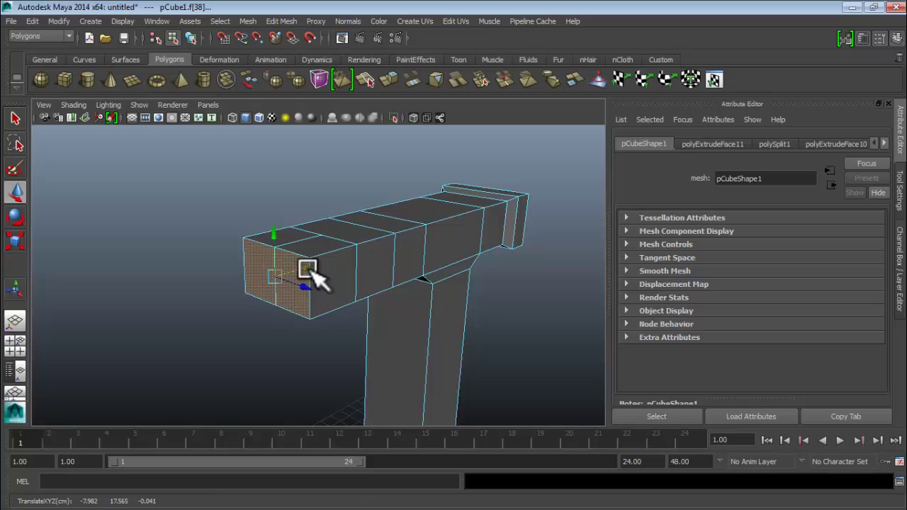
# - In the front view, lower the arm's upper end vertices and shift all the end vertices slightly outward and down to form a taper
pyautogui.press('space')
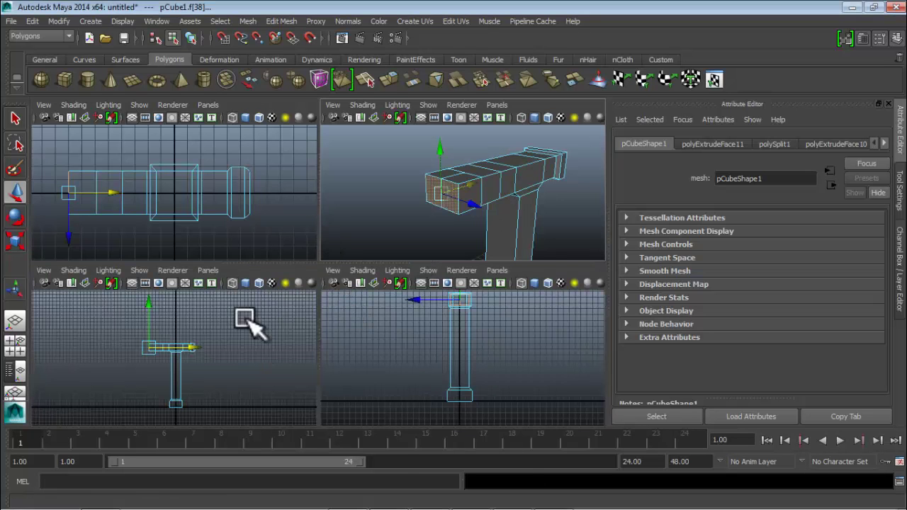
pyautogui.press('space')
pyautogui.scroll(2, 248, 341)
pyautogui.scroll(1, 267, 297)
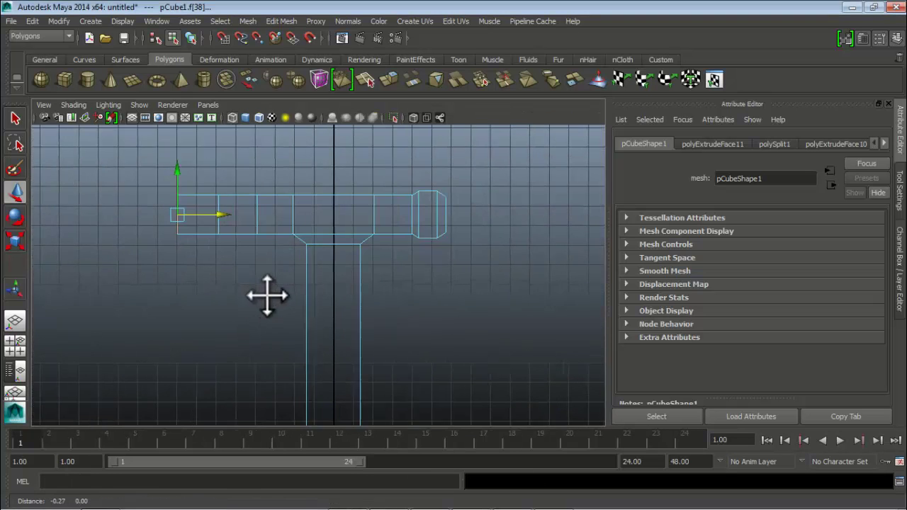
pyautogui.scroll(2, 269, 280)
pyautogui.scroll(2, 241, 252)
pyautogui.keyDown('alt'); pyautogui.moveTo(235, 243); pyautogui.dragTo(231, 274, button='middle'); pyautogui.keyUp('alt')
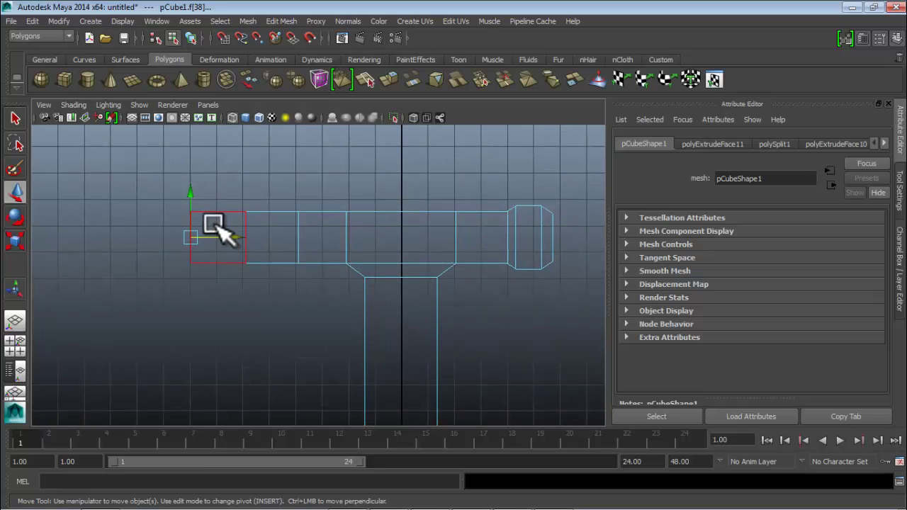
pyautogui.moveTo(207, 218); pyautogui.dragTo(170, 218, button='right')
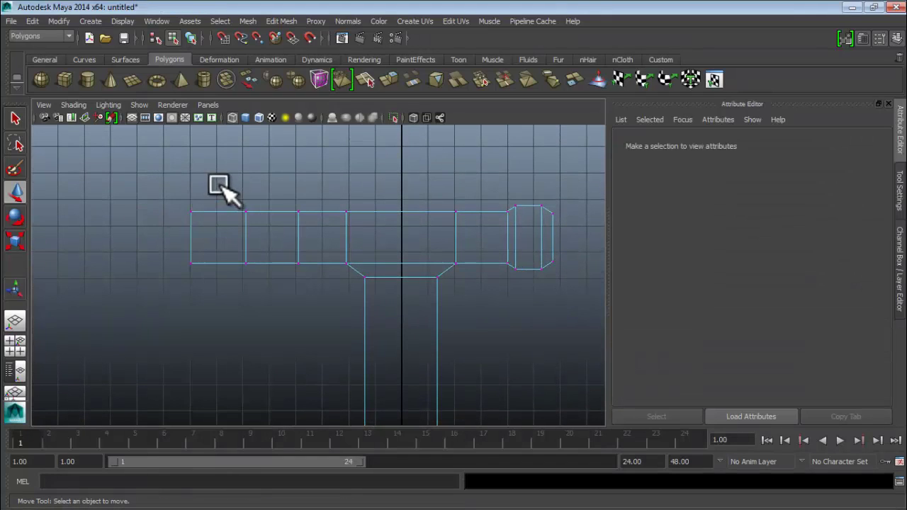
pyautogui.moveTo(172, 221); pyautogui.dragTo(190, 204)
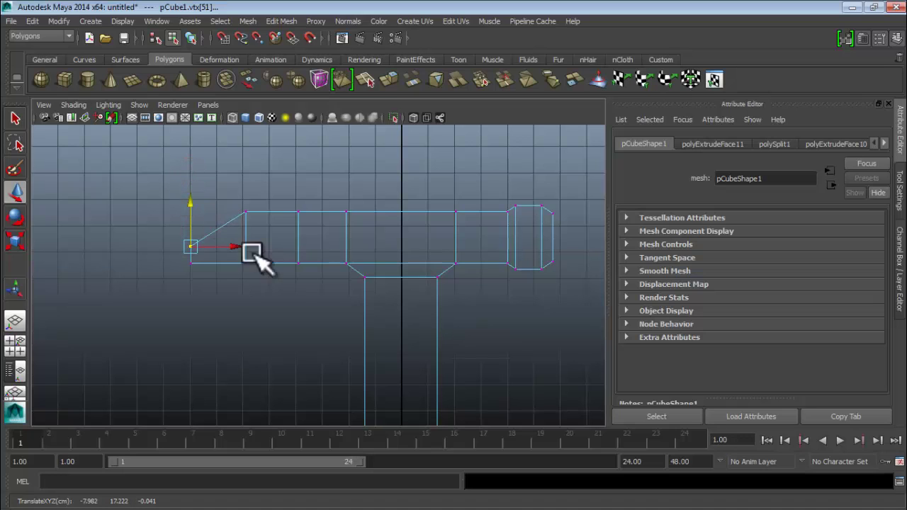
pyautogui.moveTo(172, 279)
pyautogui.mouseDown()
pyautogui.moveTo(193, 219)
pyautogui.moveTo(178, 282)
pyautogui.mouseUp()
pyautogui.moveTo(222, 261); pyautogui.dragTo(214, 260)
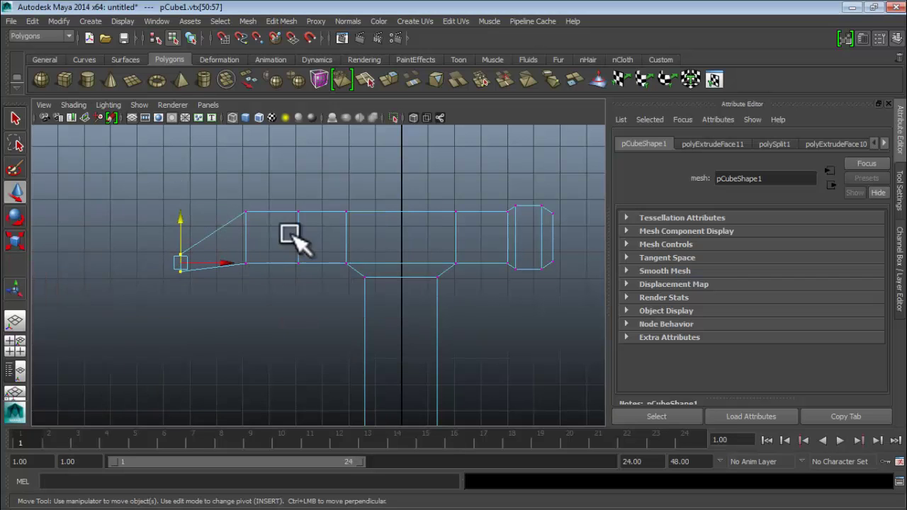
# - Spread the two coincident middle edges at the arm's tip apart to opposite sides, opening a V-shaped gap
pyautogui.press('space')
pyautogui.press('space')
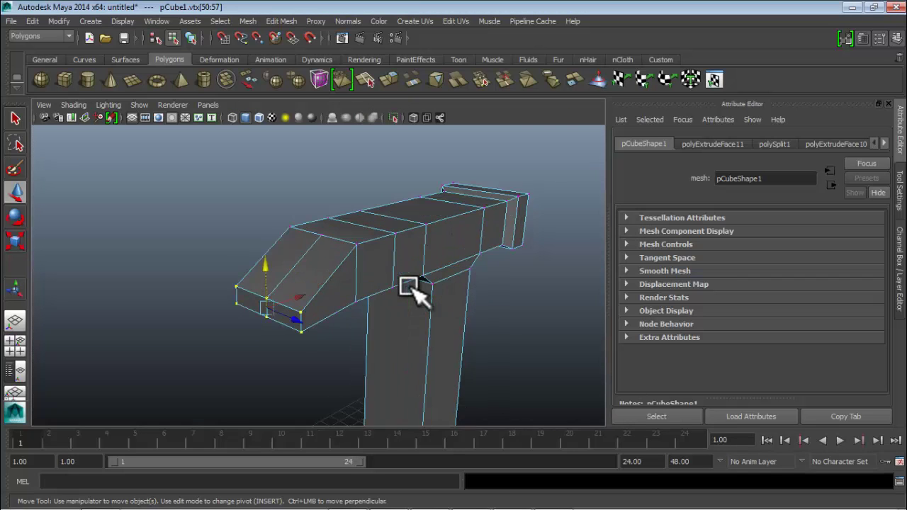
pyautogui.keyDown('alt'); pyautogui.moveTo(399, 300); pyautogui.dragTo(414, 318); pyautogui.keyUp('alt')
pyautogui.moveTo(370, 327); pyautogui.dragTo(360, 198, button='right')
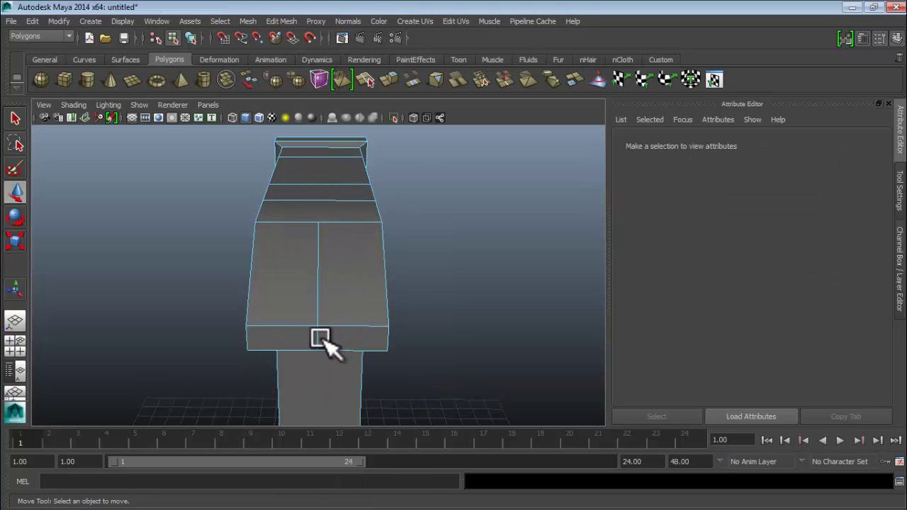
pyautogui.click(316, 338)
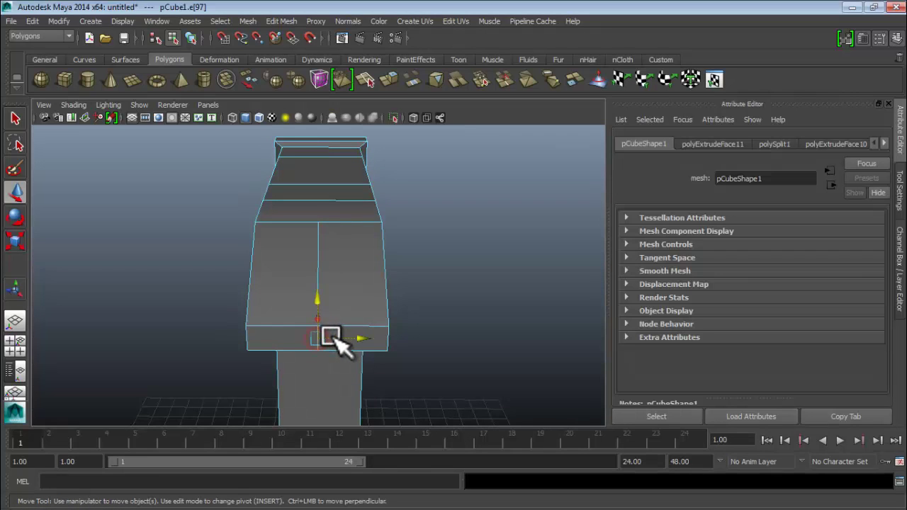
pyautogui.moveTo(330, 338); pyautogui.dragTo(345, 339)
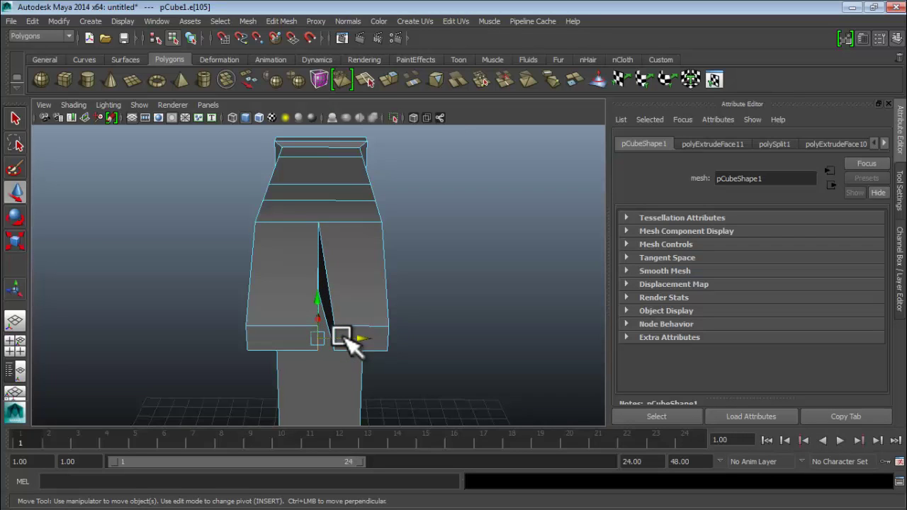
pyautogui.moveTo(341, 337); pyautogui.dragTo(323, 338)
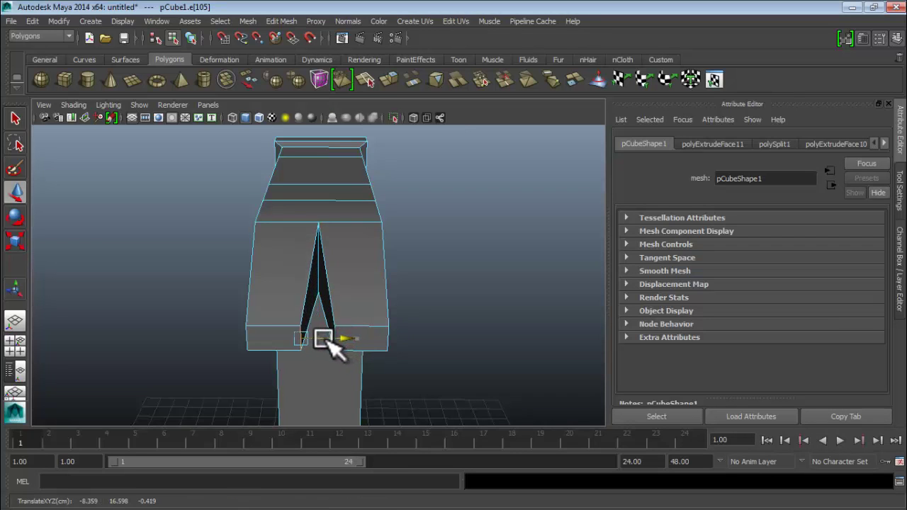
# - Examine the forked arm end in the perspective and top views
pyautogui.keyDown('alt'); pyautogui.moveTo(407, 330); pyautogui.dragTo(340, 300); pyautogui.keyUp('alt')
pyautogui.scroll(-4, 354, 312)
pyautogui.press('space')
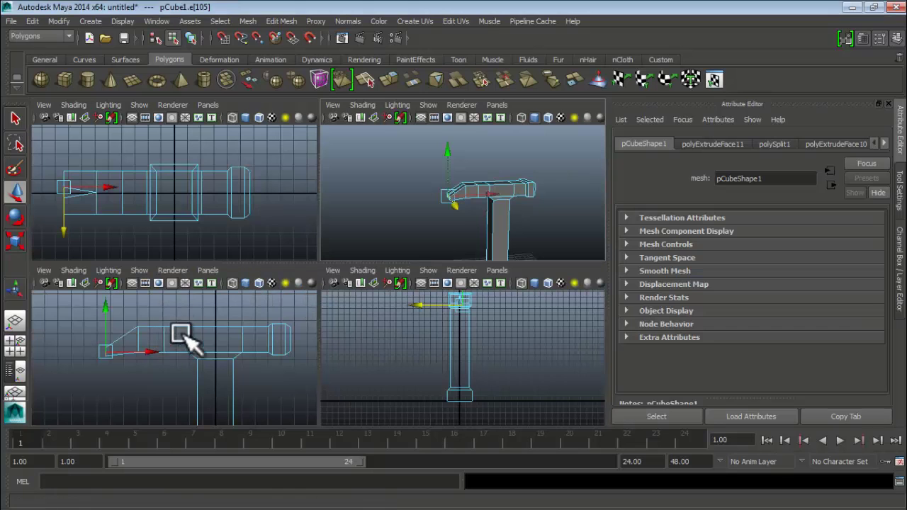
pyautogui.press('space')
pyautogui.scroll(-4, 198, 272)
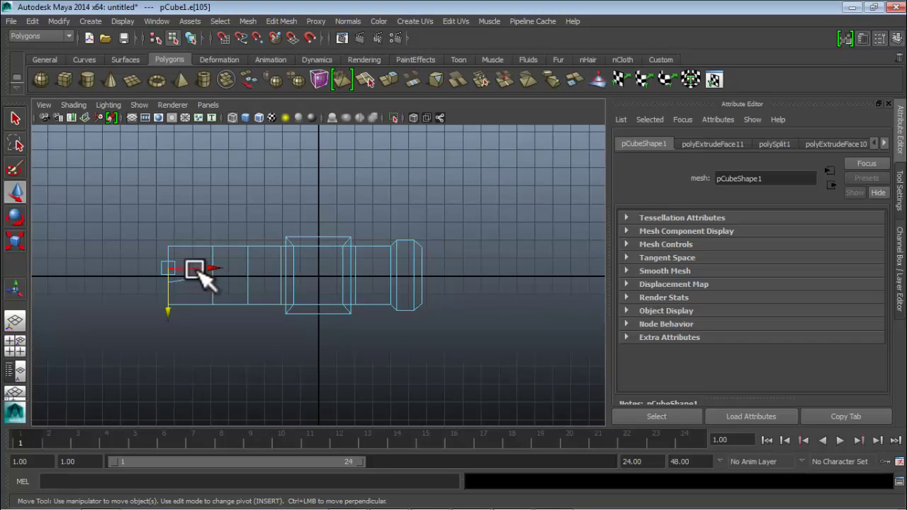
pyautogui.scroll(3, 197, 271)
pyautogui.scroll(2, 199, 271)
pyautogui.keyDown('alt'); pyautogui.moveTo(197, 273); pyautogui.dragTo(265, 265, button='middle'); pyautogui.keyUp('alt')
pyautogui.scroll(-2, 256, 274)
pyautogui.scroll(1, 241, 270)
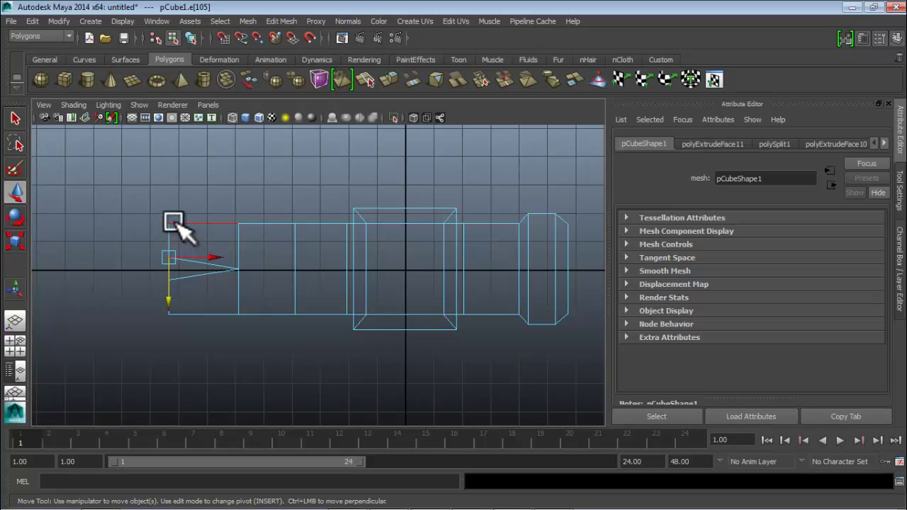
# - Try moving the outer tip vertices inward one side at a time in the top view, and undo both moves
pyautogui.moveTo(173, 223); pyautogui.dragTo(146, 222, button='right')
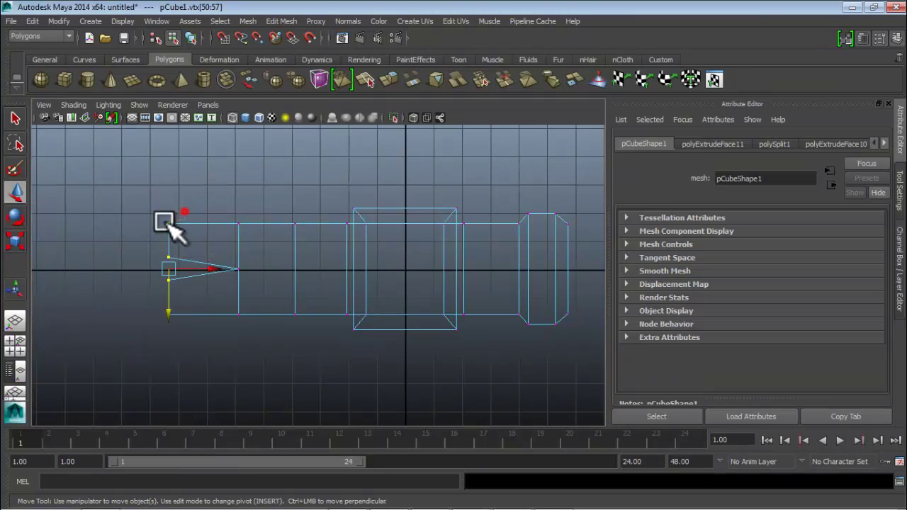
pyautogui.moveTo(164, 222); pyautogui.dragTo(166, 275)
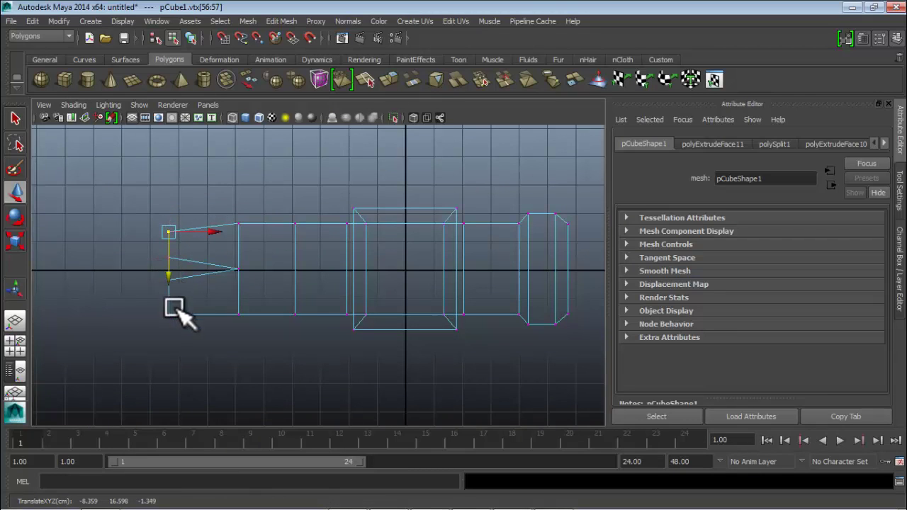
pyautogui.moveTo(162, 308); pyautogui.dragTo(173, 320)
pyautogui.moveTo(168, 357); pyautogui.dragTo(168, 350)
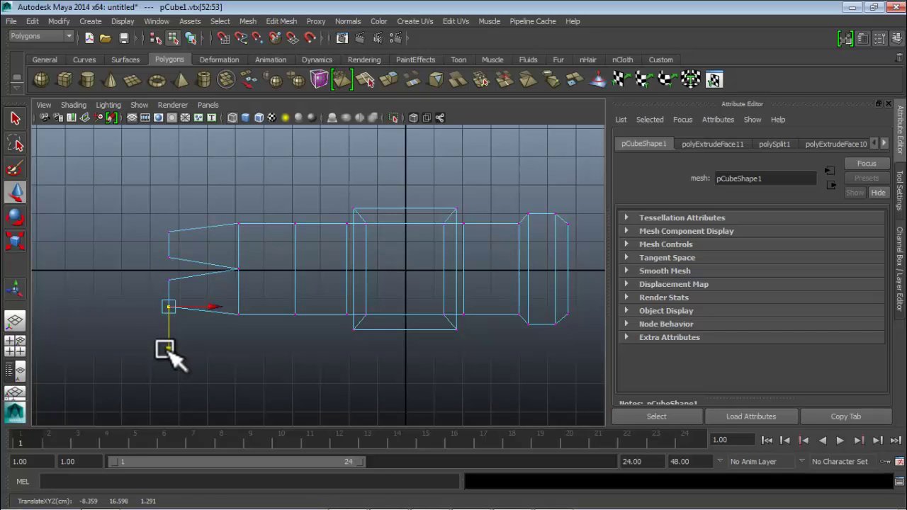
pyautogui.hotkey('ctrl', 'z')
pyautogui.hotkey('ctrl', 'z')
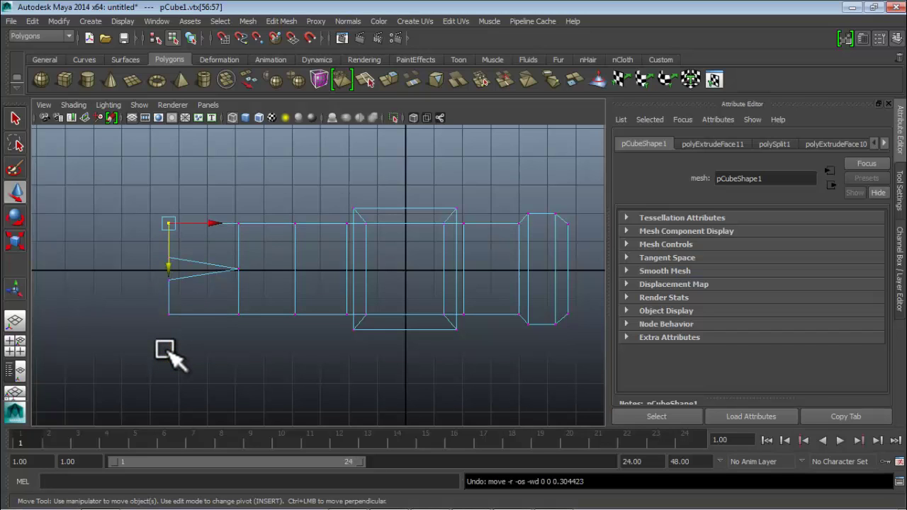
# - Select the outer tip vertices on both sides of the fork and scale them inward along Z to about 0.88
pyautogui.click(187, 204)
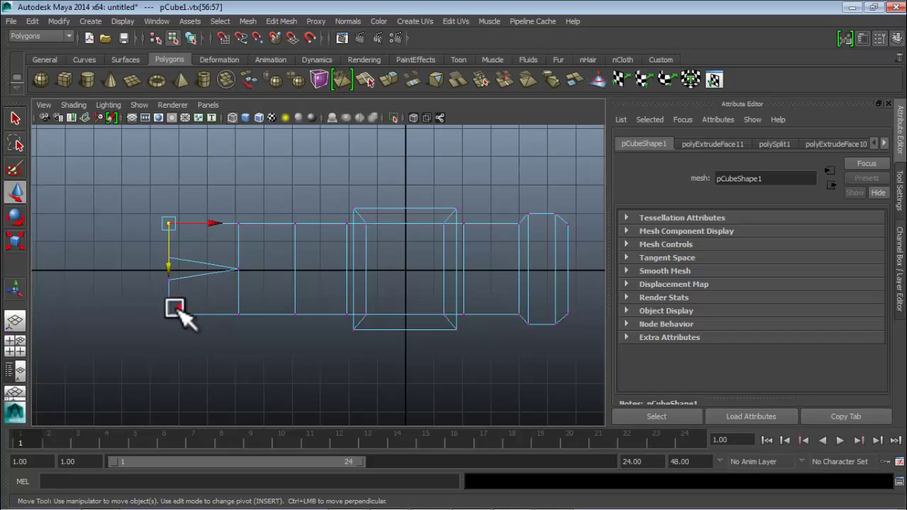
pyautogui.keyDown('shift'); pyautogui.moveTo(175, 307); pyautogui.dragTo(152, 330); pyautogui.keyUp('shift')
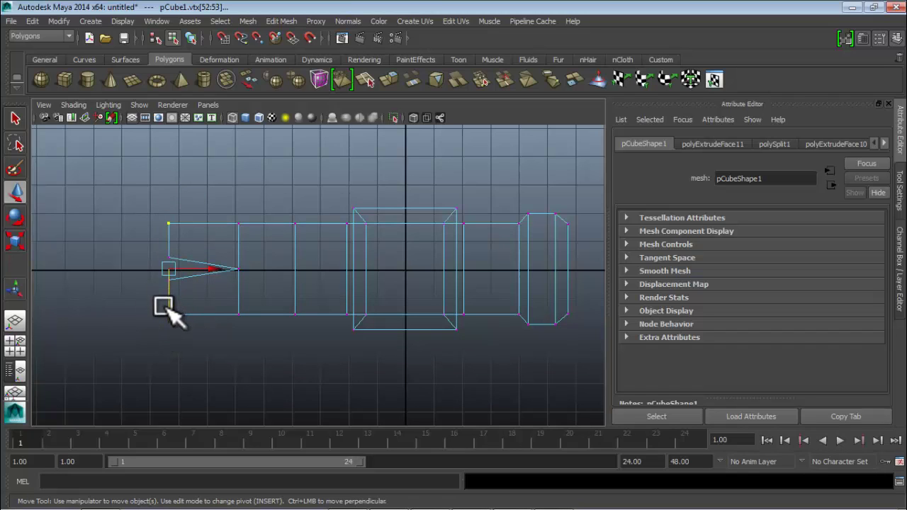
pyautogui.press('e')
pyautogui.press('r')
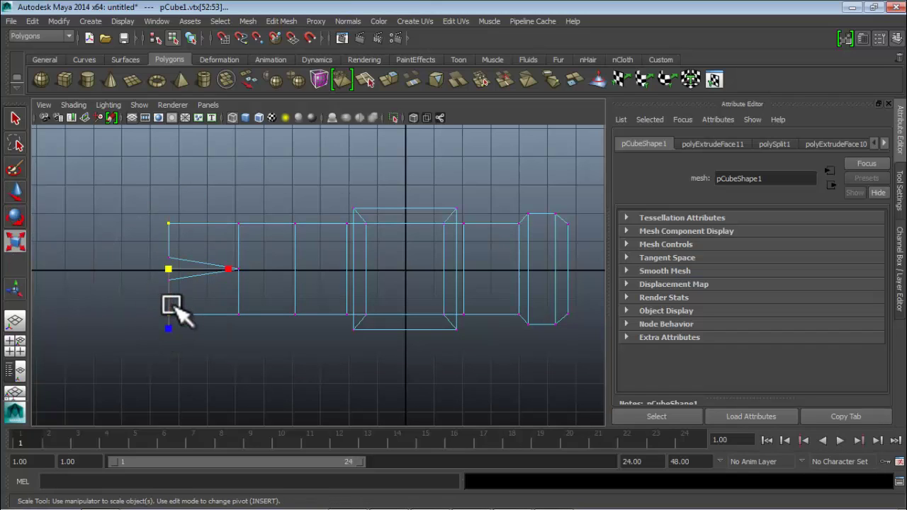
pyautogui.moveTo(172, 324); pyautogui.dragTo(164, 323)
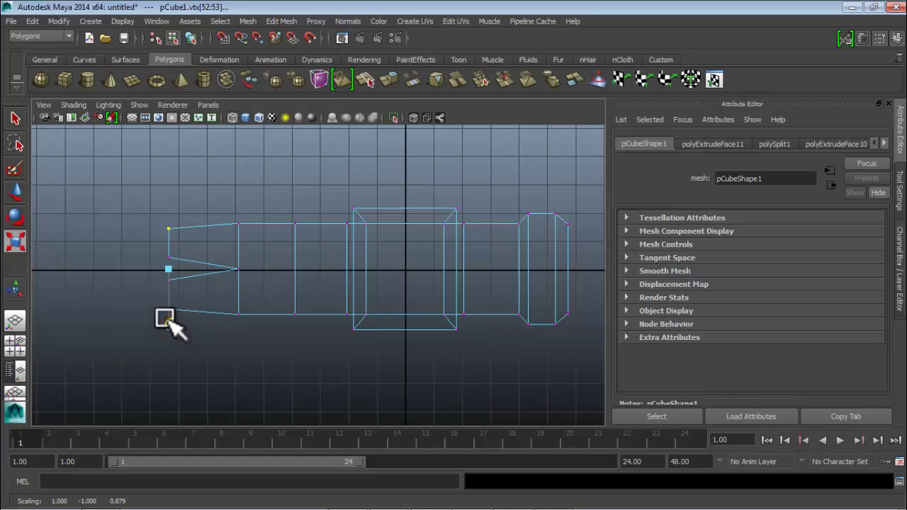
# - Return to object mode in the perspective view and select the whole hammer mesh
pyautogui.press('space')
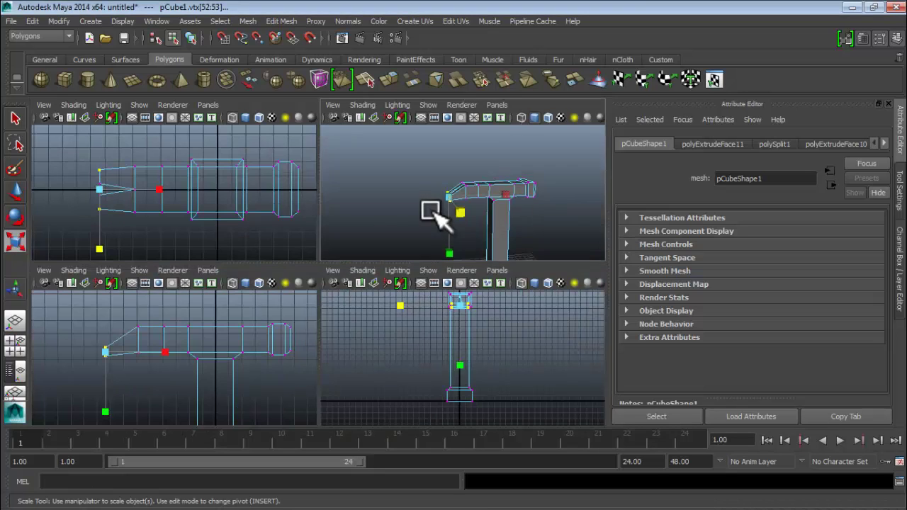
pyautogui.press('space')
pyautogui.keyDown('alt'); pyautogui.moveTo(340, 295); pyautogui.dragTo(321, 234); pyautogui.keyUp('alt')
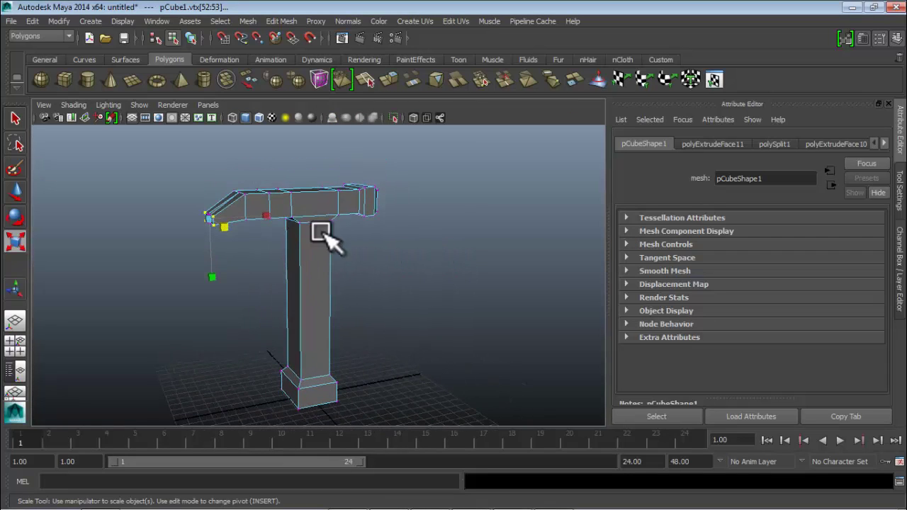
pyautogui.moveTo(314, 228); pyautogui.dragTo(379, 216, button='right')
pyautogui.keyDown('alt'); pyautogui.moveTo(297, 264); pyautogui.dragTo(420, 326); pyautogui.keyUp('alt')
pyautogui.press('r')
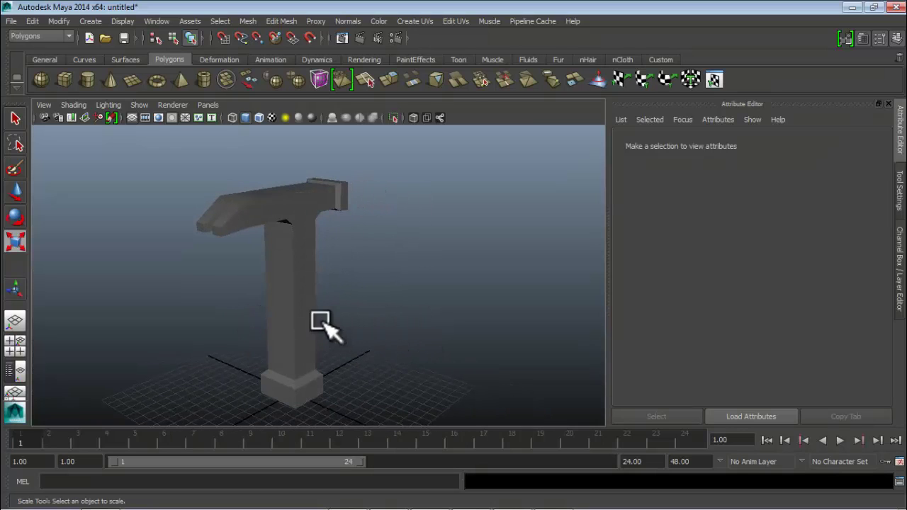
pyautogui.click(16, 118)
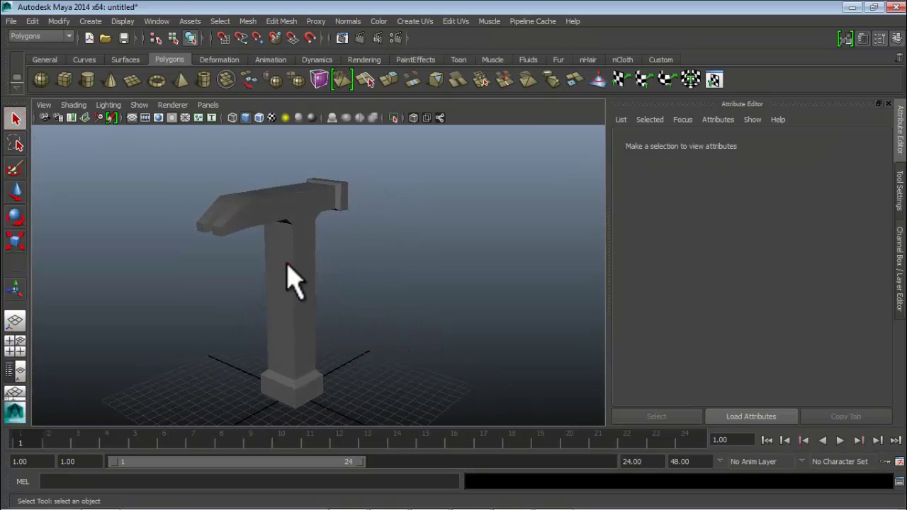
pyautogui.click(288, 269)
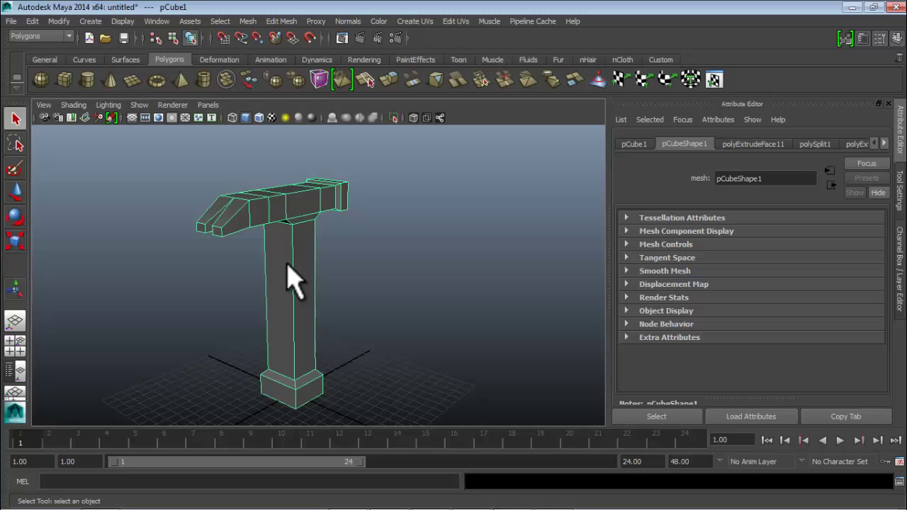
# - Examine the forked claw and the overall hammer shape in smooth preview, and return to the unsmoothed display
pyautogui.press('3')
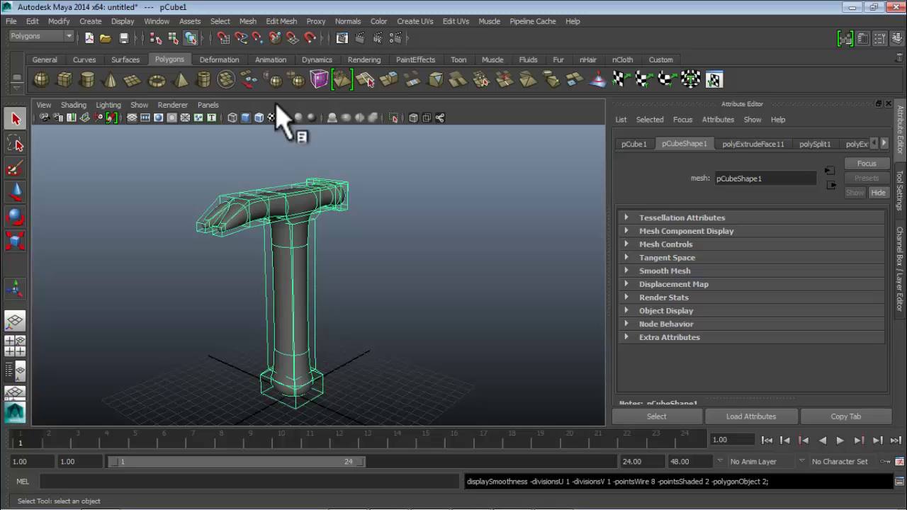
pyautogui.scroll(5, 226, 212)
pyautogui.keyDown('alt'); pyautogui.moveTo(227, 213); pyautogui.dragTo(274, 274, button='middle'); pyautogui.keyUp('alt')
pyautogui.keyDown('alt'); pyautogui.moveTo(273, 274); pyautogui.dragTo(216, 286); pyautogui.keyUp('alt')
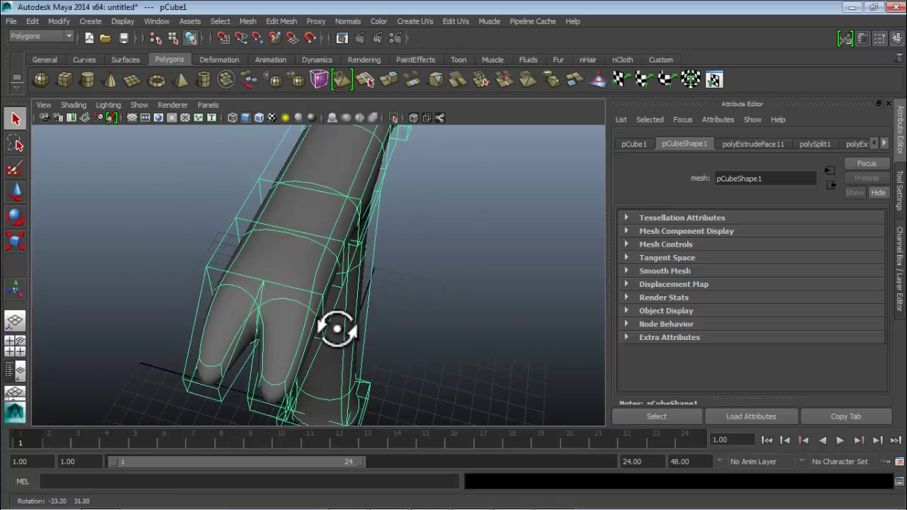
pyautogui.keyDown('alt'); pyautogui.moveTo(488, 293); pyautogui.dragTo(378, 297); pyautogui.keyUp('alt')
pyautogui.scroll(-8, 346, 312)
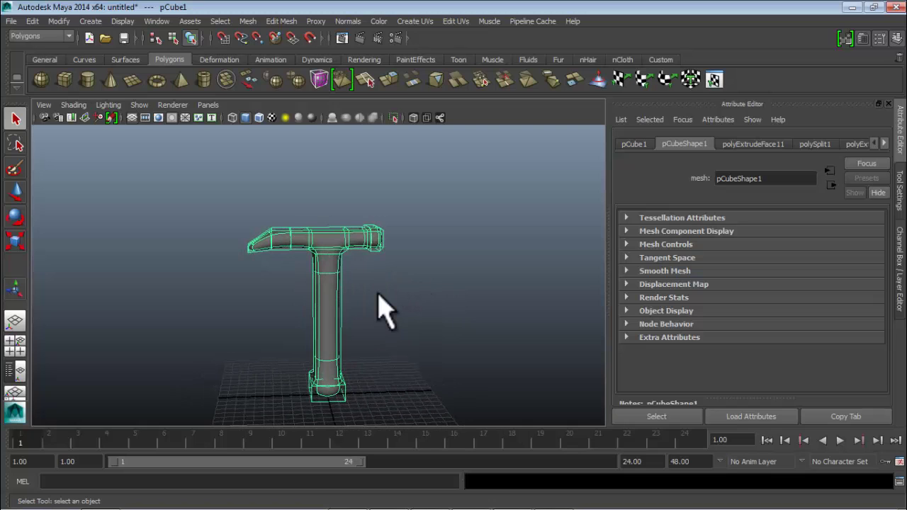
pyautogui.press('1')
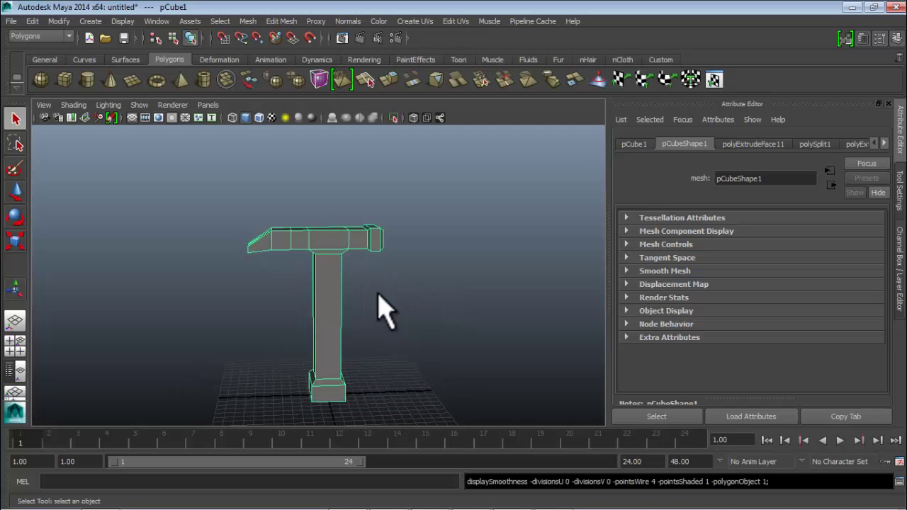
# - In the front view, select all vertices at the claw end of the head and move them along X toward the handle
pyautogui.keyDown('alt'); pyautogui.moveTo(382, 308); pyautogui.dragTo(338, 296); pyautogui.keyUp('alt')
pyautogui.press('space')
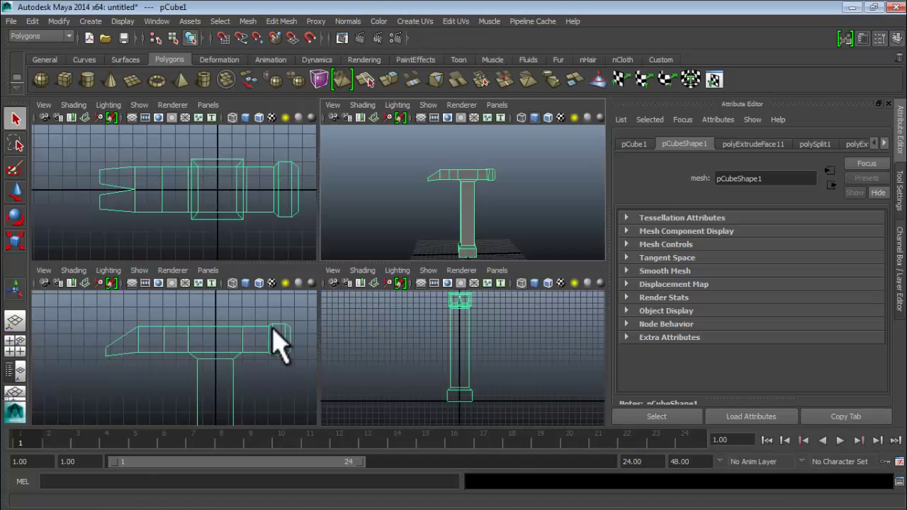
pyautogui.press('space')
pyautogui.moveTo(294, 266); pyautogui.dragTo(244, 240, button='right')
pyautogui.moveTo(277, 210); pyautogui.dragTo(264, 225, button='right')
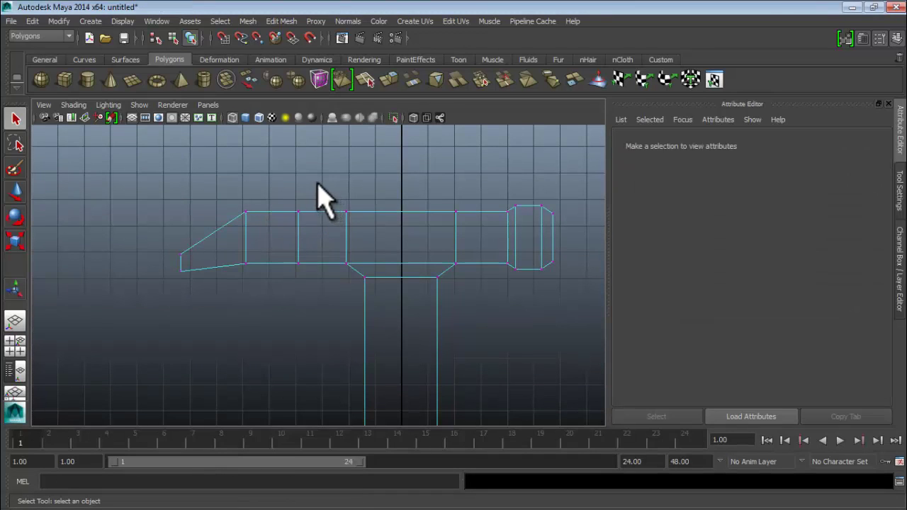
pyautogui.moveTo(312, 188); pyautogui.dragTo(157, 302)
pyautogui.press('w')
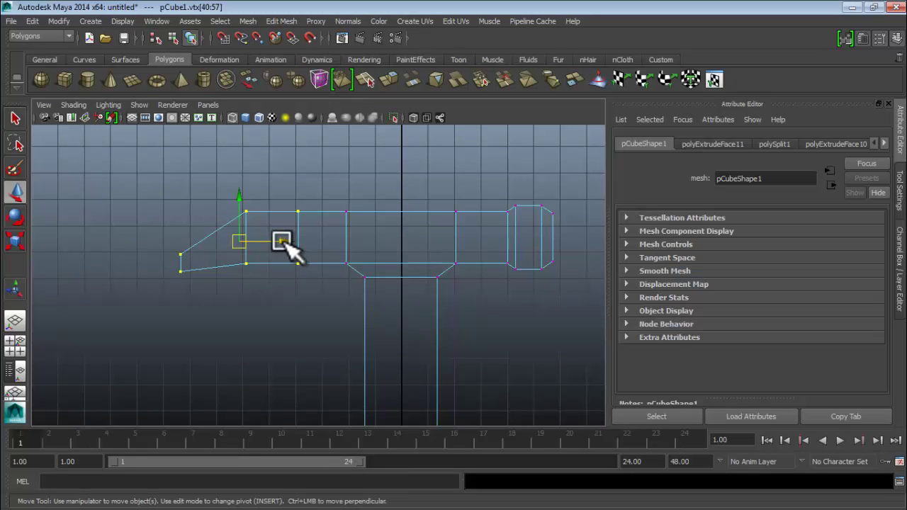
pyautogui.moveTo(282, 241); pyautogui.dragTo(301, 242)
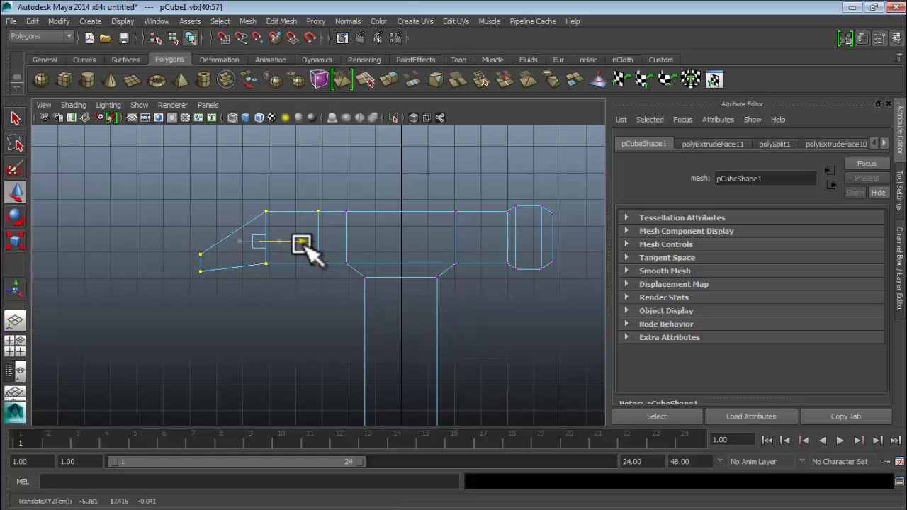
# - Select the hammer in object mode, examine its proportions in smooth preview from the perspective view, and restore the unsmoothed display
pyautogui.scroll(-5, 512, 347)
pyautogui.keyDown('alt'); pyautogui.moveTo(462, 340); pyautogui.dragTo(376, 273, button='middle'); pyautogui.keyUp('alt')
pyautogui.scroll(-1, 376, 250)
pyautogui.press('space')
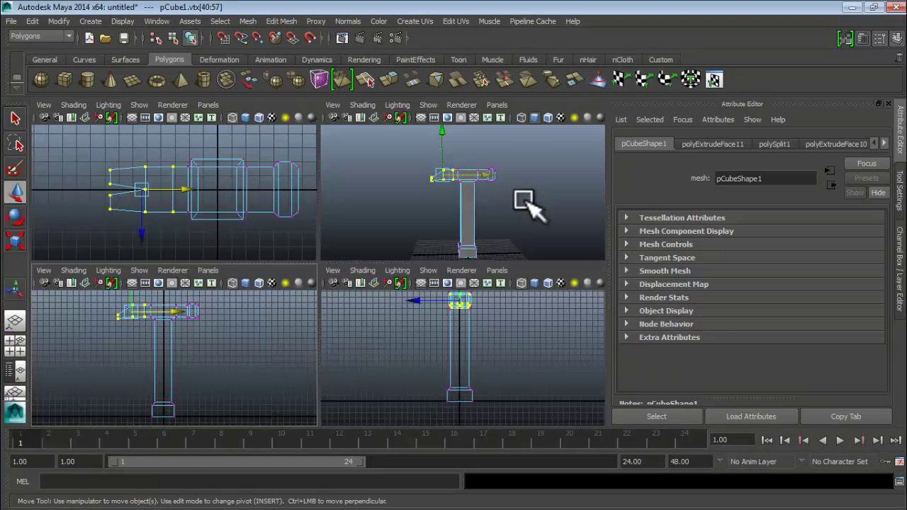
pyautogui.press('space')
pyautogui.moveTo(370, 250); pyautogui.dragTo(421, 218, button='right')
pyautogui.press('5')
pyautogui.click(342, 256)
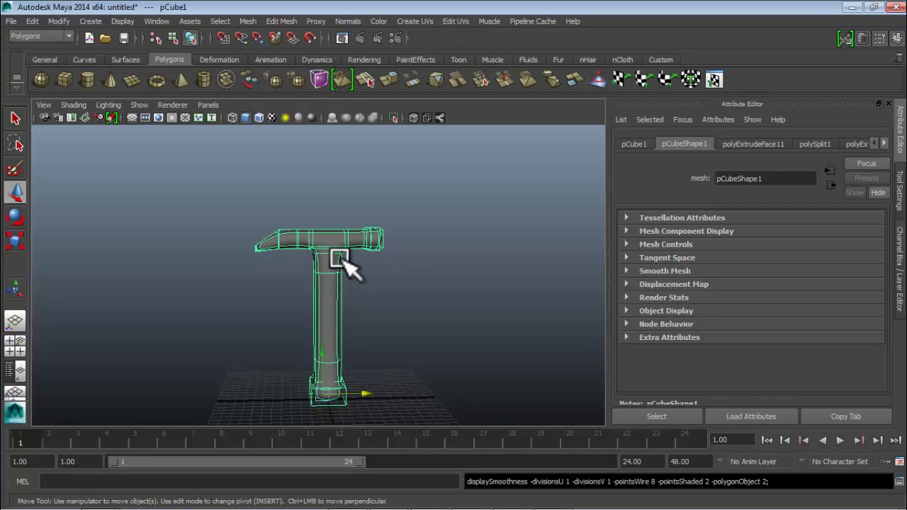
pyautogui.keyDown('alt'); pyautogui.moveTo(375, 257); pyautogui.dragTo(362, 288); pyautogui.keyUp('alt')
pyautogui.scroll(-5, 361, 287)
pyautogui.keyDown('alt'); pyautogui.moveTo(369, 323); pyautogui.dragTo(370, 287, button='middle'); pyautogui.keyUp('alt')
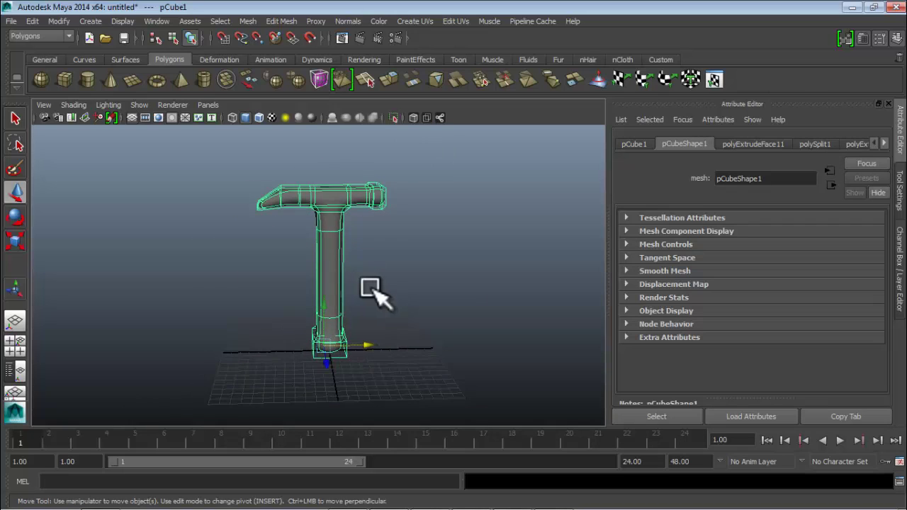
pyautogui.keyDown('alt'); pyautogui.moveTo(370, 287); pyautogui.dragTo(383, 280); pyautogui.keyUp('alt')
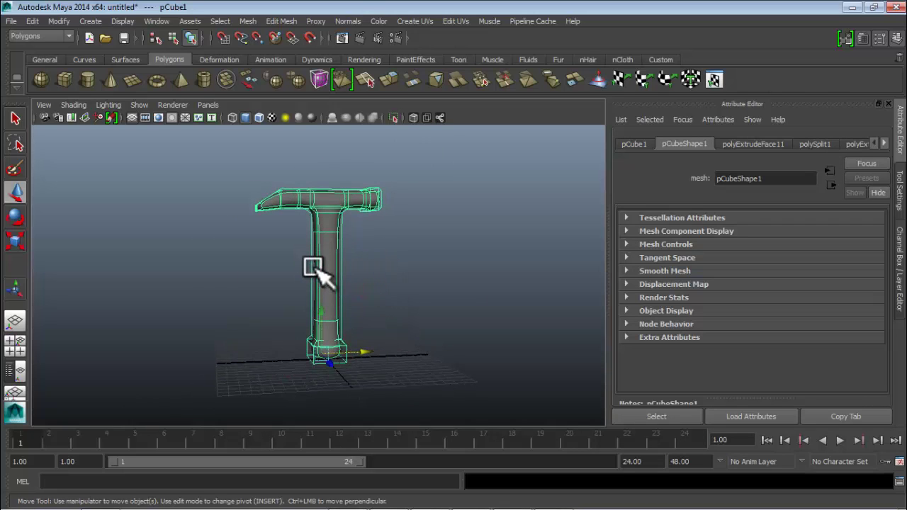
pyautogui.press('1')
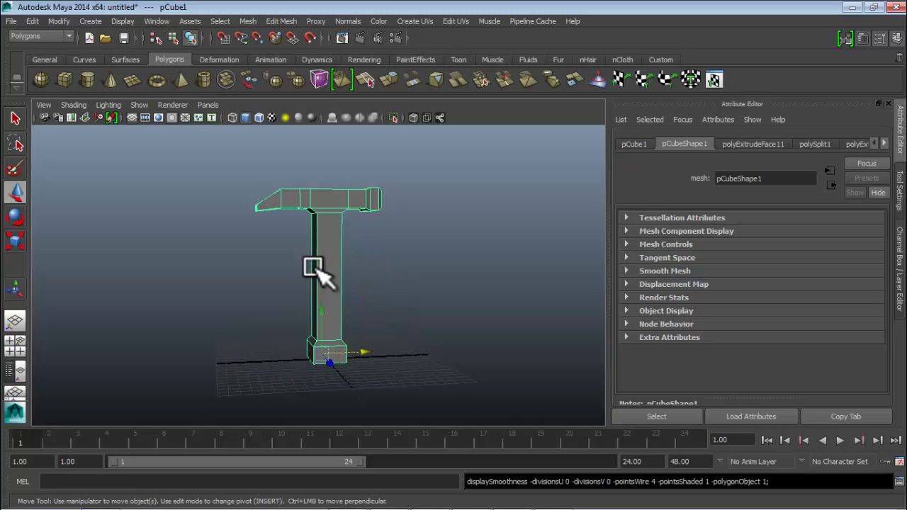
# - Reselect the whole hammer mesh and apply the Smooth operation to it
pyautogui.scroll(3, 349, 255)
pyautogui.keyDown('alt'); pyautogui.moveTo(349, 255); pyautogui.dragTo(346, 279, button='middle'); pyautogui.keyUp('alt')
pyautogui.click(15, 118)
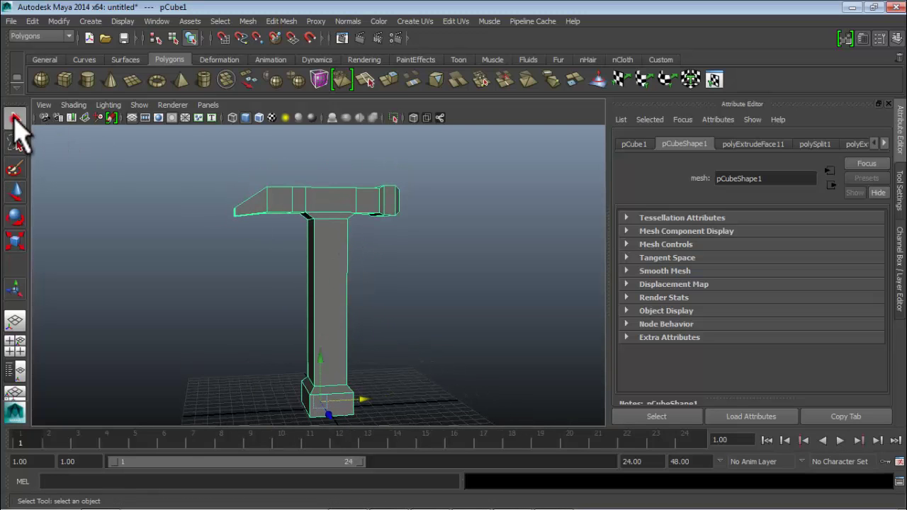
pyautogui.keyDown('alt'); pyautogui.moveTo(308, 201); pyautogui.dragTo(319, 206); pyautogui.keyUp('alt')
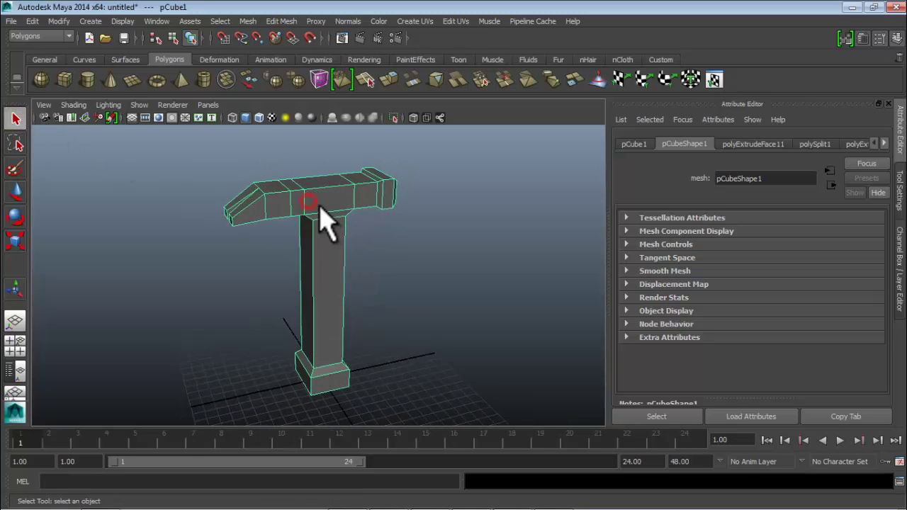
pyautogui.moveTo(313, 198); pyautogui.dragTo(333, 191, button='right')
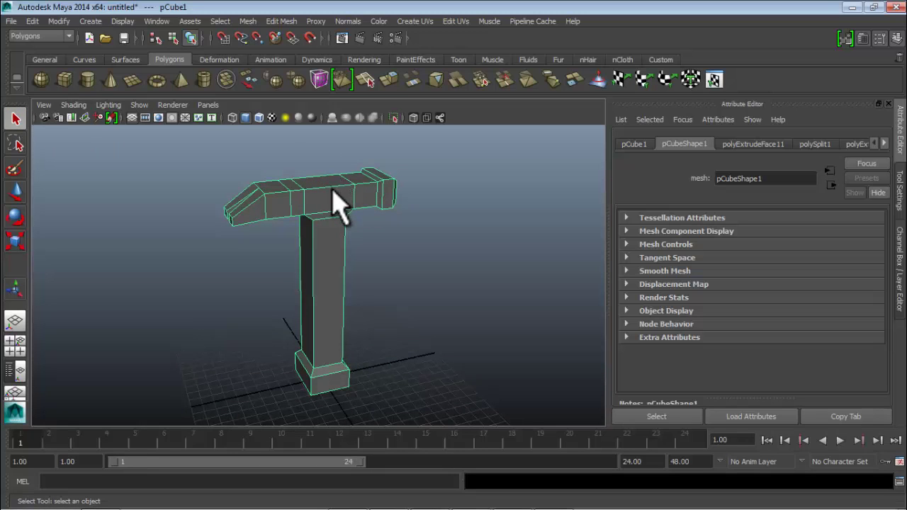
pyautogui.keyDown('alt'); pyautogui.moveTo(425, 225); pyautogui.dragTo(404, 243); pyautogui.keyUp('alt')
pyautogui.click(418, 227)
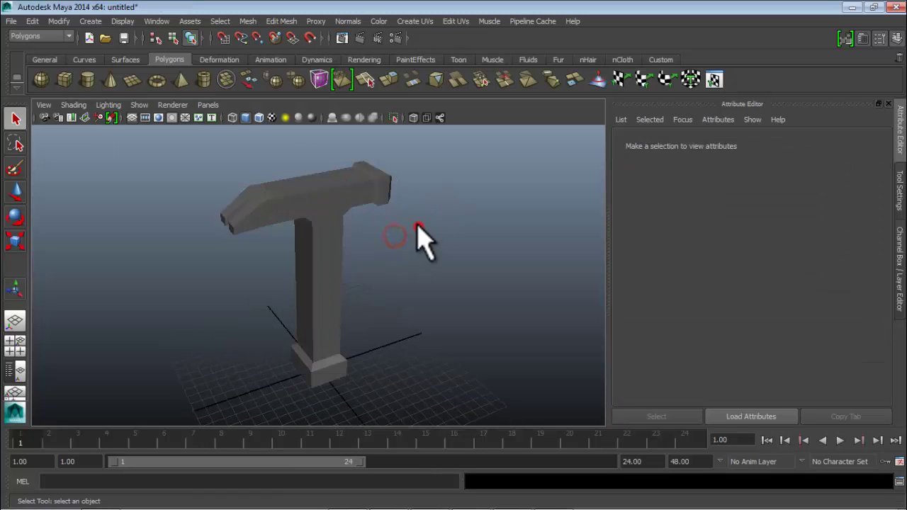
pyautogui.click(338, 207)
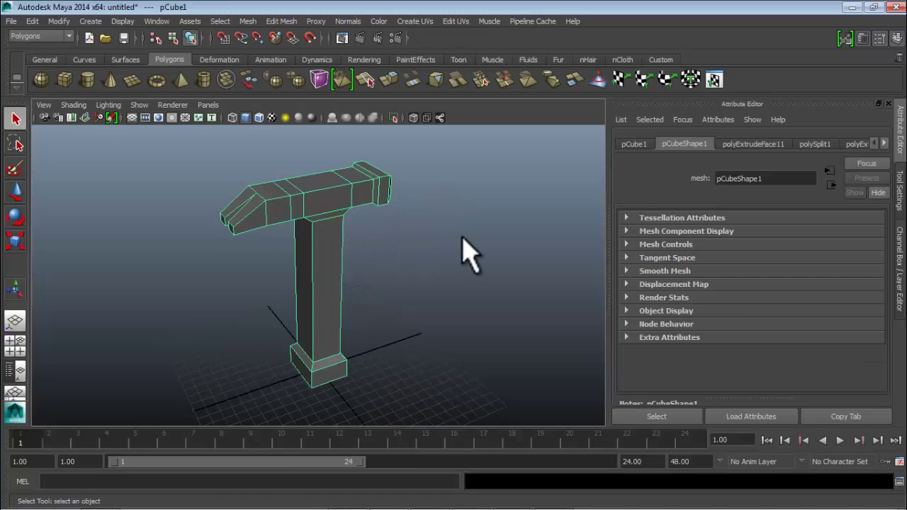
pyautogui.click(247, 21)
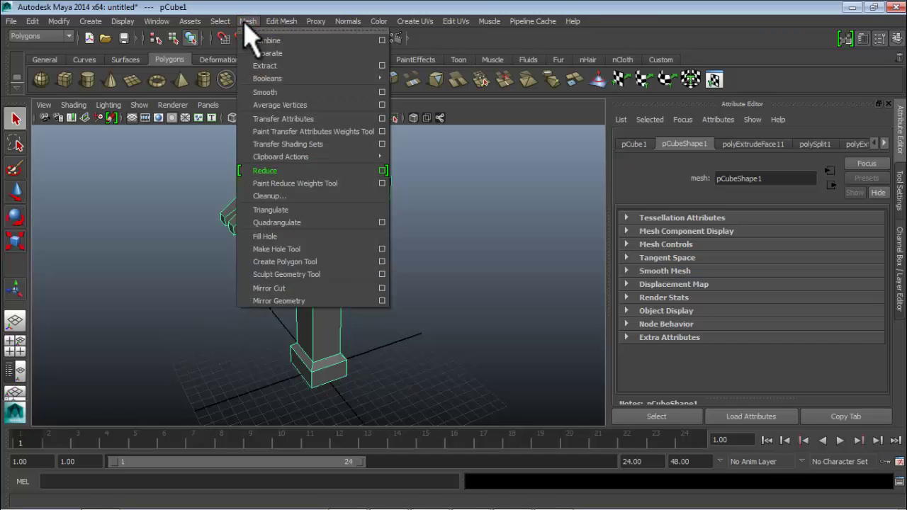
pyautogui.click(265, 93)
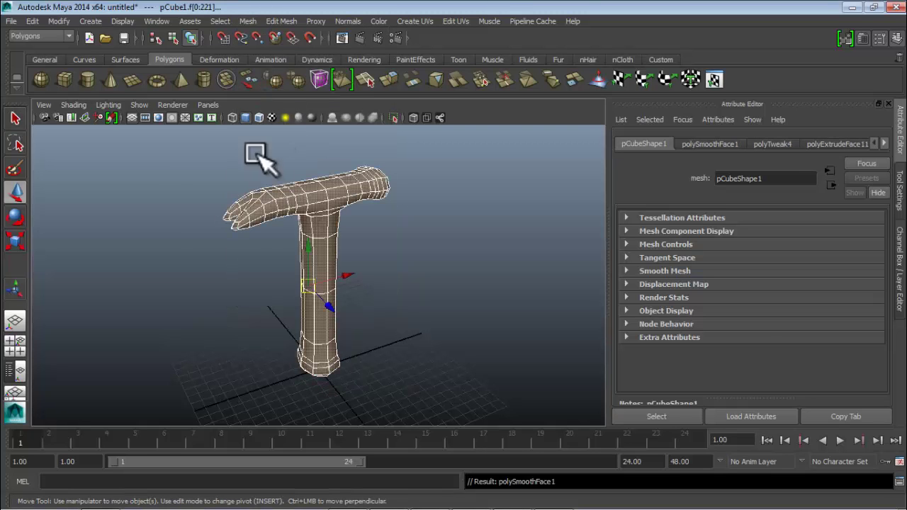
# - Examine the smoothed head and handle joint up close, and undo the Smooth operation
pyautogui.keyDown('alt'); pyautogui.moveTo(229, 278); pyautogui.dragTo(194, 253); pyautogui.keyUp('alt')
pyautogui.scroll(5, 433, 198)
pyautogui.moveTo(434, 198)
pyautogui.keyDown('alt'); pyautogui.mouseDown()
pyautogui.moveTo(380, 189)
pyautogui.moveTo(425, 196)
pyautogui.mouseUp(); pyautogui.keyUp('alt')
pyautogui.keyDown('alt'); pyautogui.moveTo(425, 197); pyautogui.dragTo(415, 239, button='middle'); pyautogui.keyUp('alt')
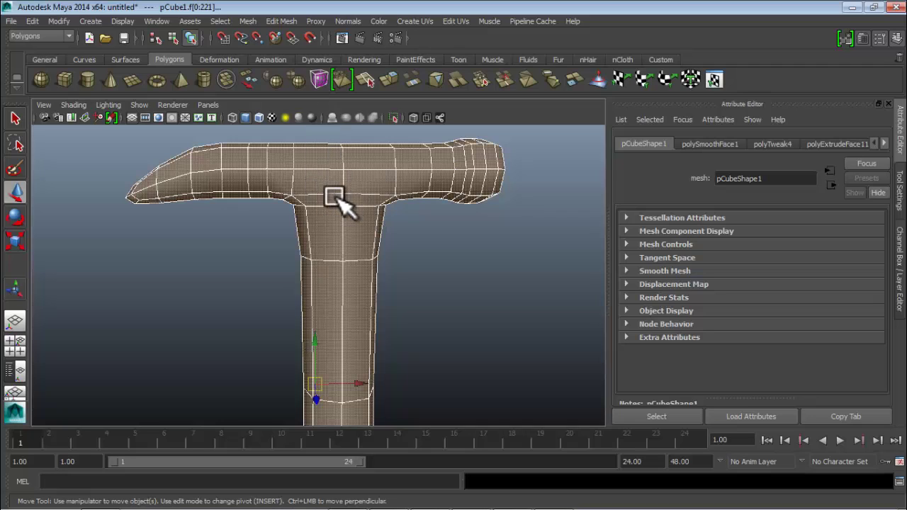
pyautogui.hotkey('ctrl', 'z')
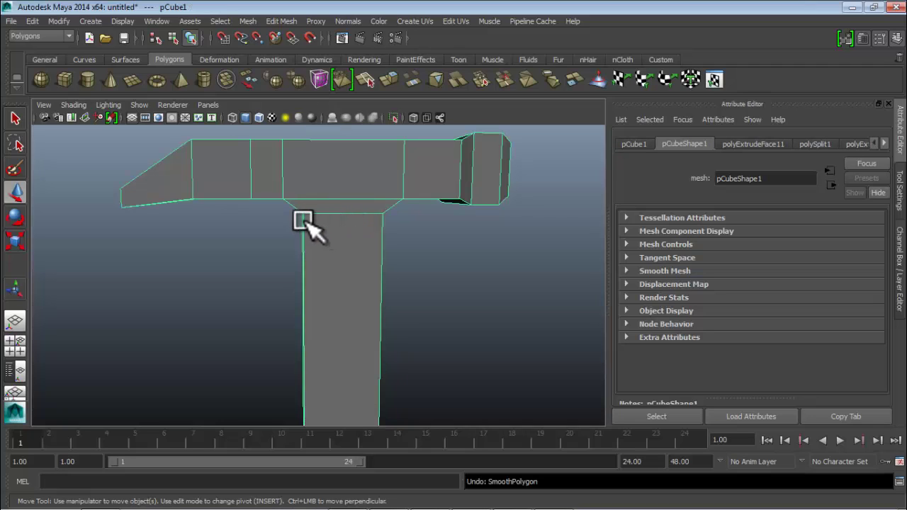
# - Insert one edge loop around the handle just below the head joint and another around the flared collar above it
pyautogui.click(275, 21)
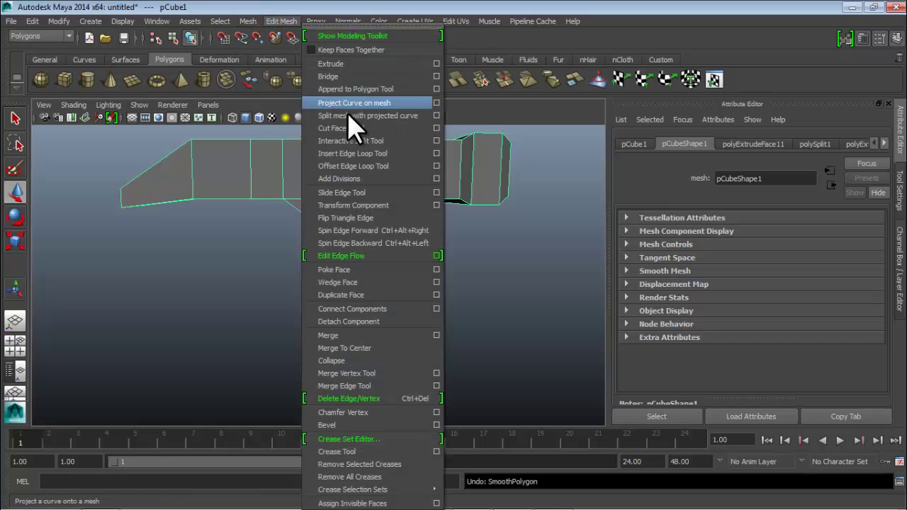
pyautogui.click(348, 153)
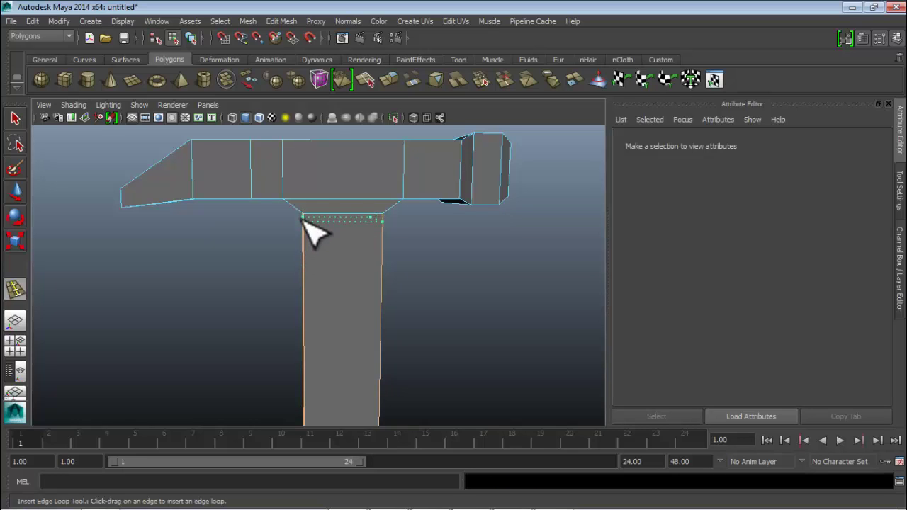
pyautogui.moveTo(303, 220); pyautogui.dragTo(307, 243)
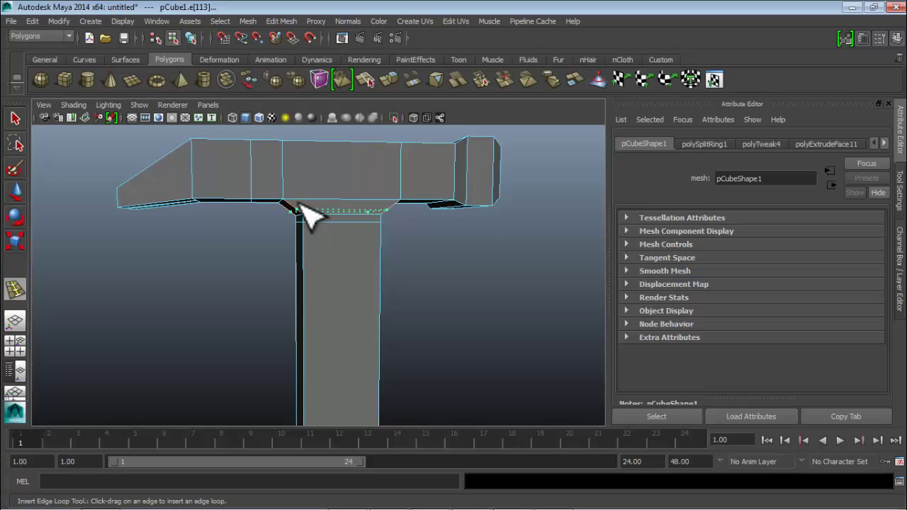
pyautogui.moveTo(298, 203); pyautogui.dragTo(298, 205)
pyautogui.keyDown('alt'); pyautogui.moveTo(303, 282); pyautogui.dragTo(321, 282); pyautogui.keyUp('alt')
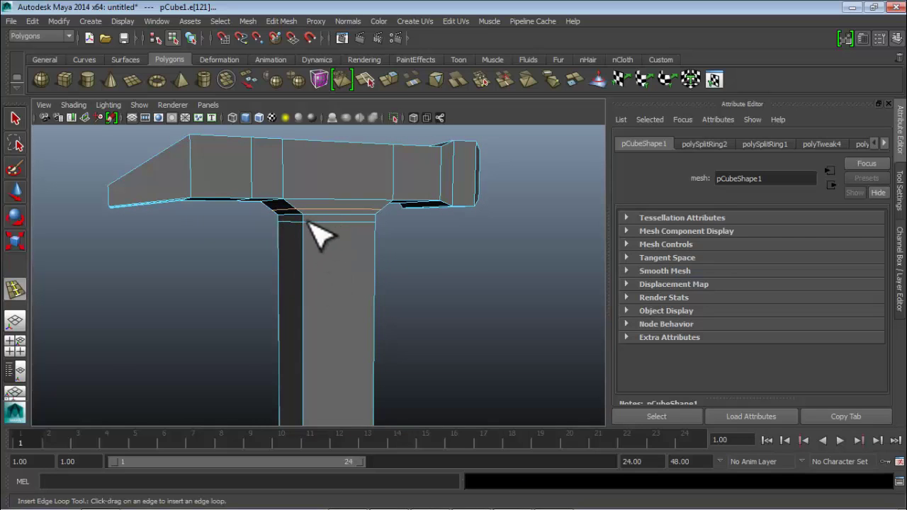
# - Check the handle joint in smooth preview, undo both edge loops, and preview the hammer smoothed without them
pyautogui.press('3')
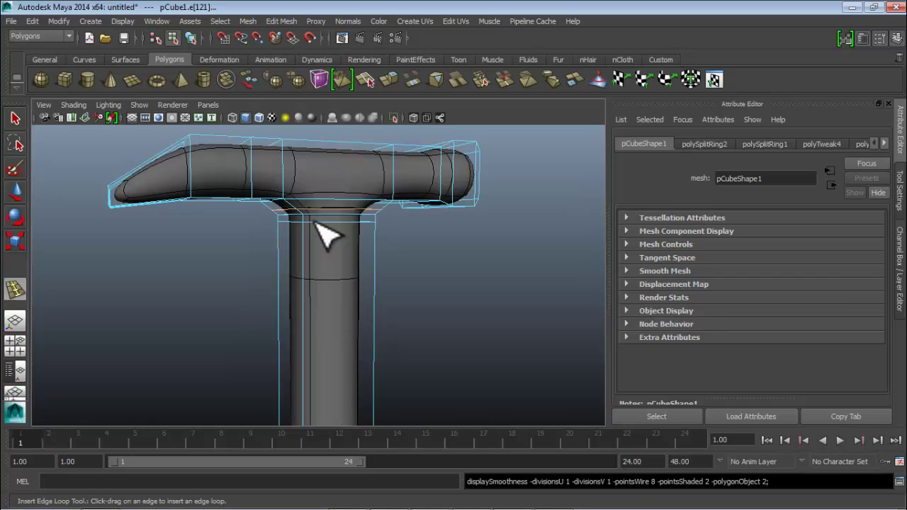
pyautogui.press('1')
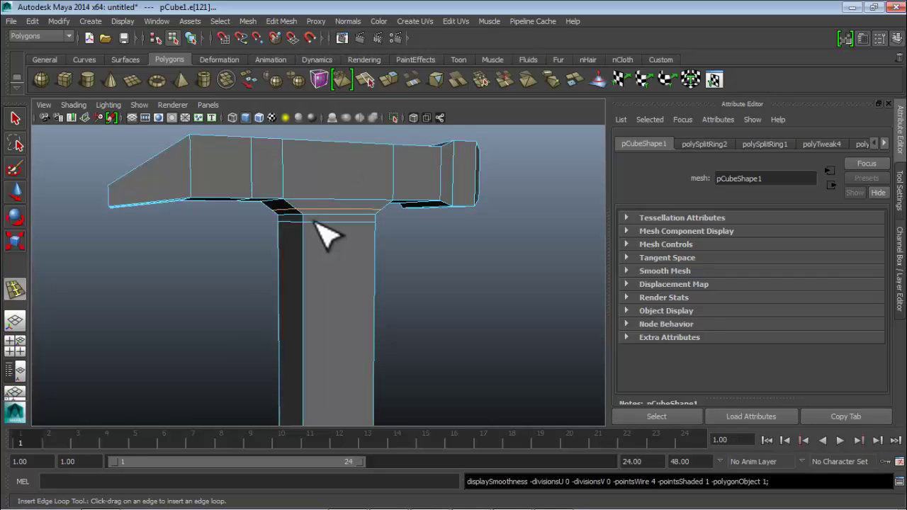
pyautogui.hotkey('ctrl', 'z')
pyautogui.hotkey('ctrl', 'z')
pyautogui.hotkey('ctrl', 'z')
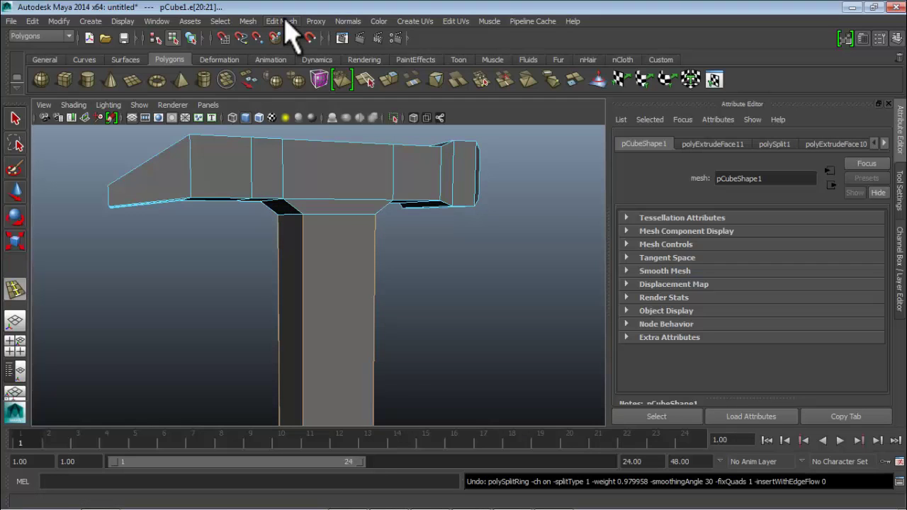
pyautogui.press('3')
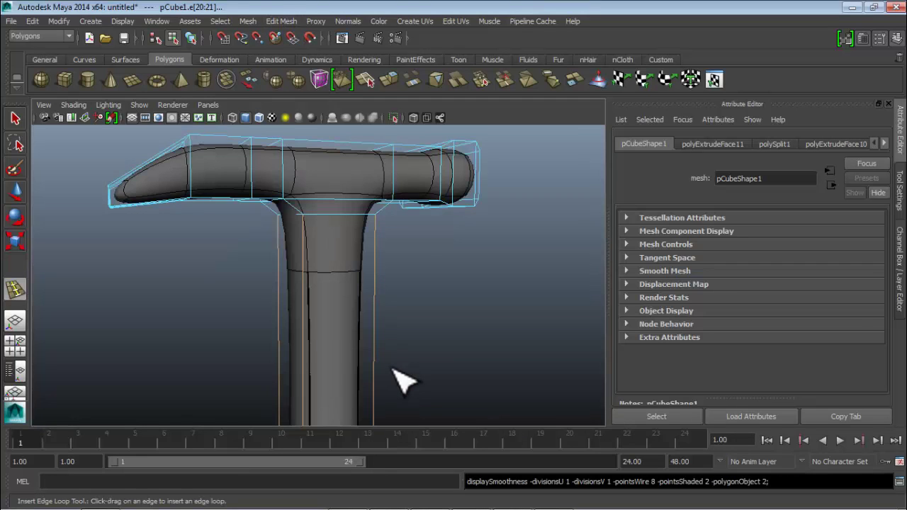
# - Insert one edge loop around the handle just below the head joint and two around the flared collar above it
pyautogui.click(291, 21)
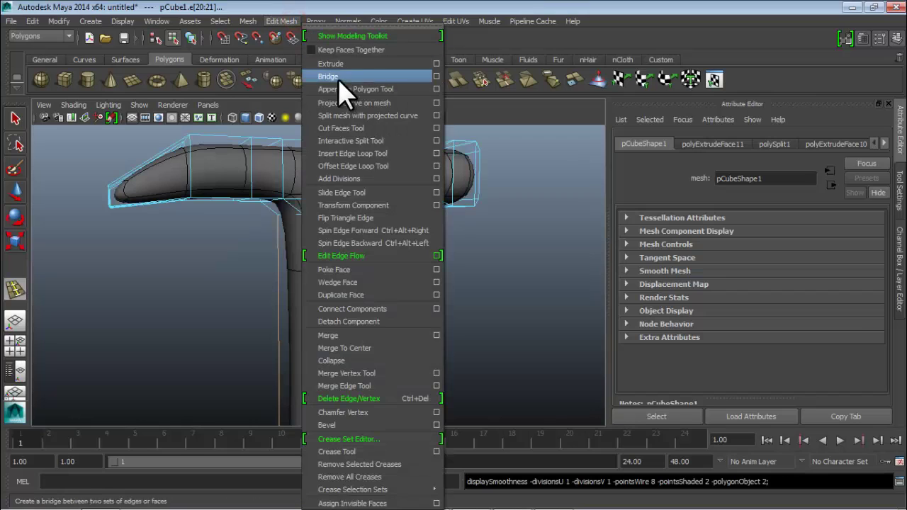
pyautogui.click(347, 153)
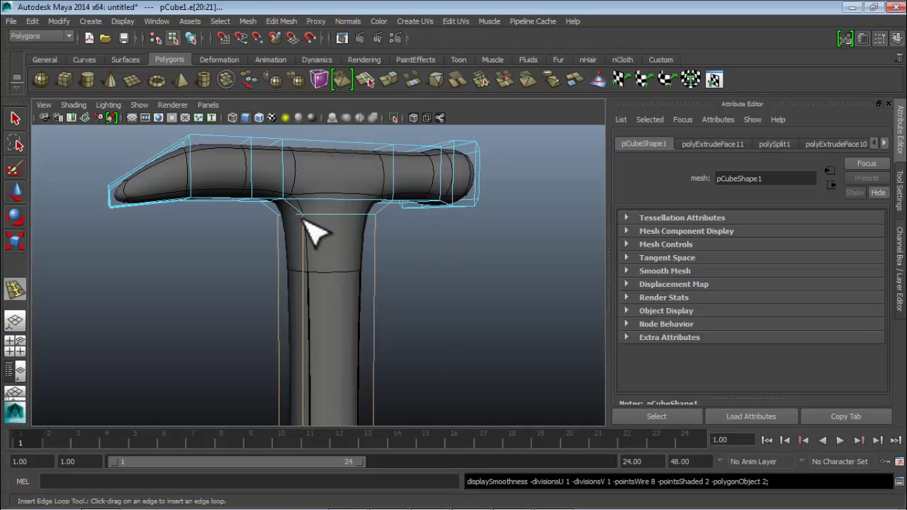
pyautogui.moveTo(303, 222); pyautogui.dragTo(304, 221)
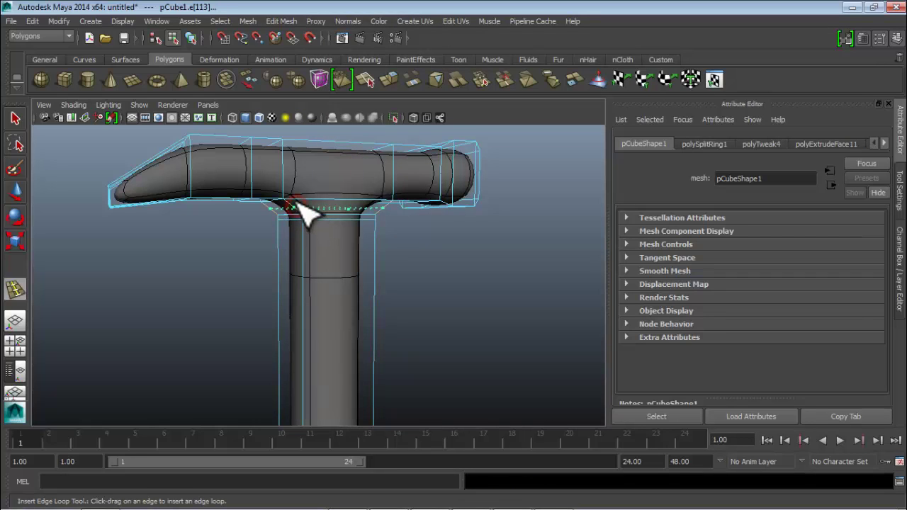
pyautogui.moveTo(297, 203); pyautogui.dragTo(297, 203)
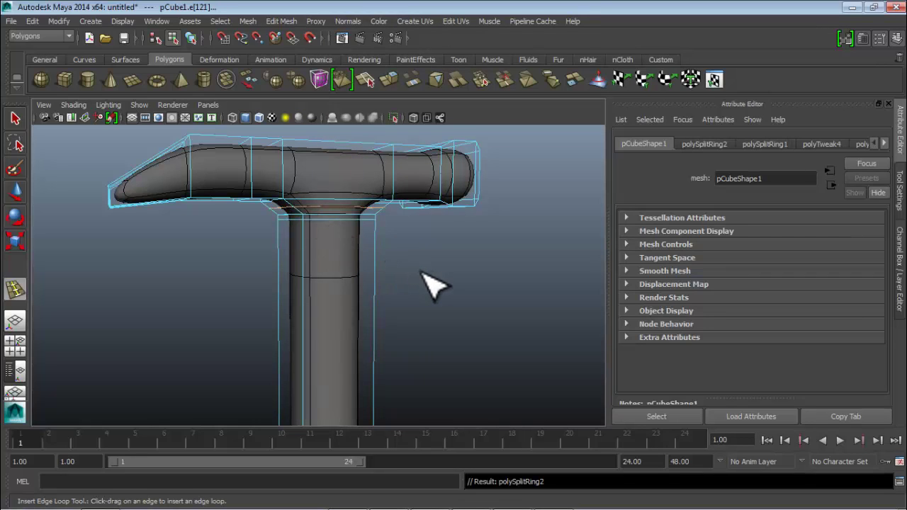
pyautogui.keyDown('alt'); pyautogui.moveTo(424, 273); pyautogui.dragTo(393, 267); pyautogui.keyUp('alt')
pyautogui.scroll(5, 397, 262)
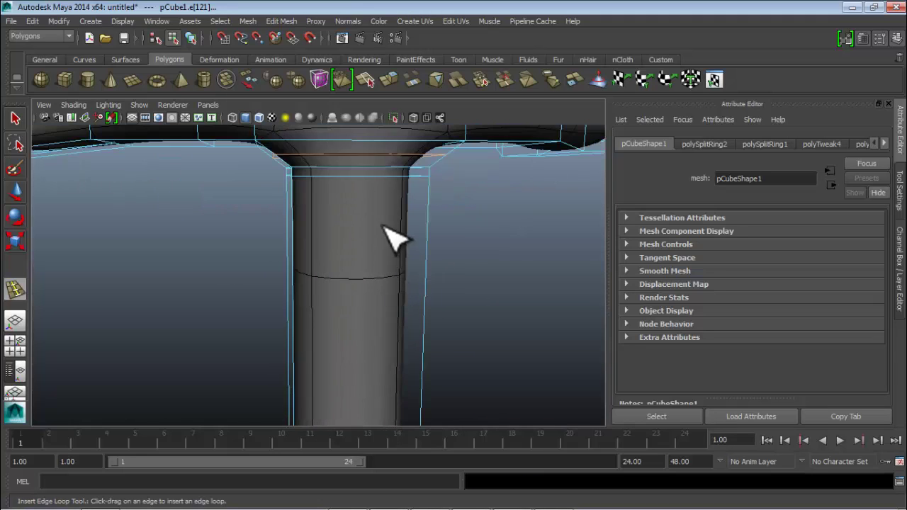
pyautogui.keyDown('alt'); pyautogui.moveTo(393, 239); pyautogui.dragTo(372, 272, button='middle'); pyautogui.keyUp('alt')
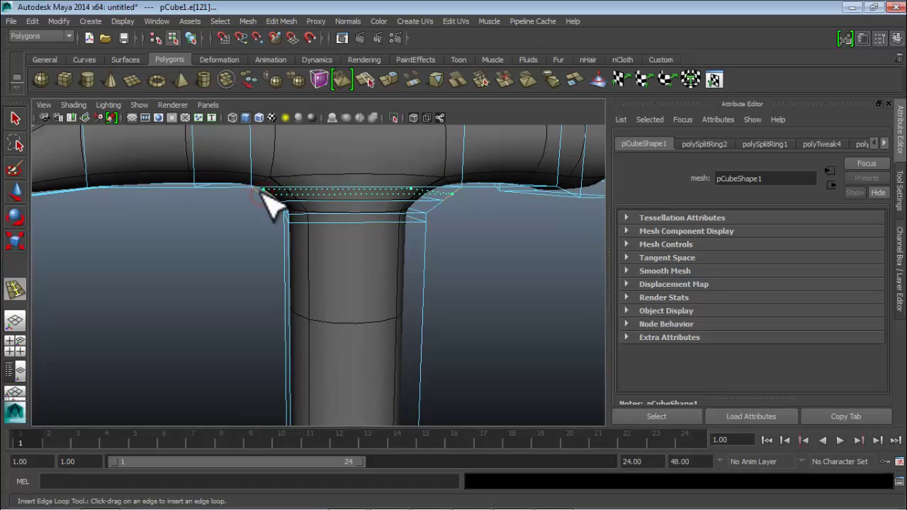
pyautogui.click(263, 190)
# - Insert an edge loop around the lower end of the handle, just above the flared base
pyautogui.scroll(-5, 413, 301)
pyautogui.keyDown('alt'); pyautogui.moveTo(364, 310); pyautogui.dragTo(384, 318); pyautogui.keyUp('alt')
pyautogui.scroll(-3, 427, 340)
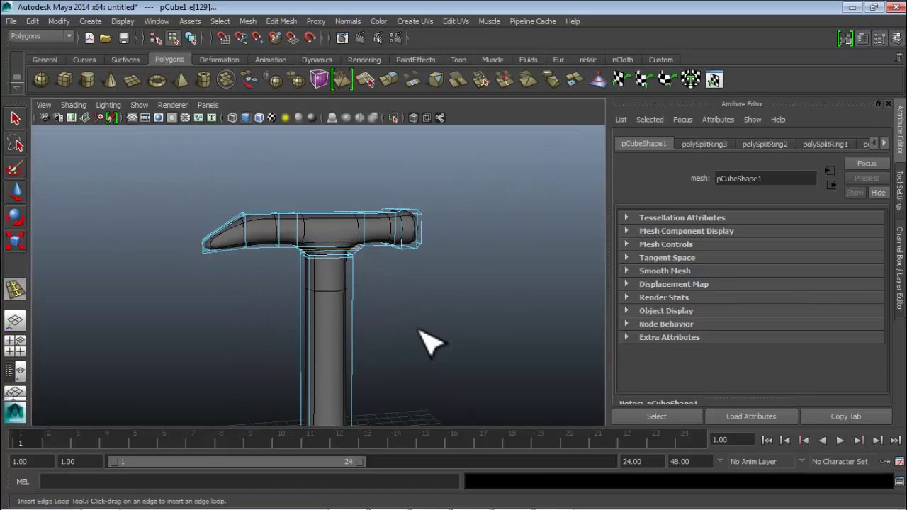
pyautogui.keyDown('alt'); pyautogui.moveTo(427, 341); pyautogui.dragTo(394, 149, button='middle'); pyautogui.keyUp('alt')
pyautogui.keyDown('alt'); pyautogui.moveTo(375, 325); pyautogui.dragTo(340, 309); pyautogui.keyUp('alt')
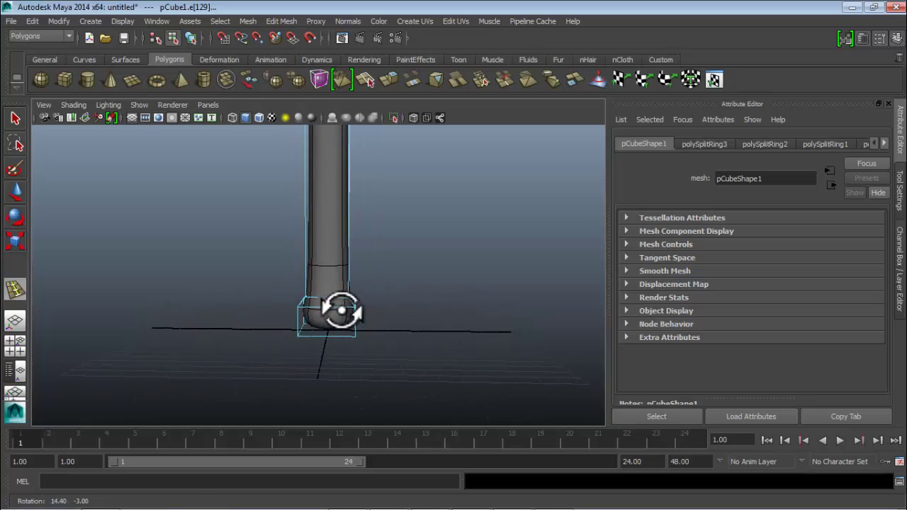
pyautogui.scroll(3, 356, 319)
pyautogui.keyDown('alt'); pyautogui.moveTo(356, 320); pyautogui.dragTo(328, 277, button='middle'); pyautogui.keyUp('alt')
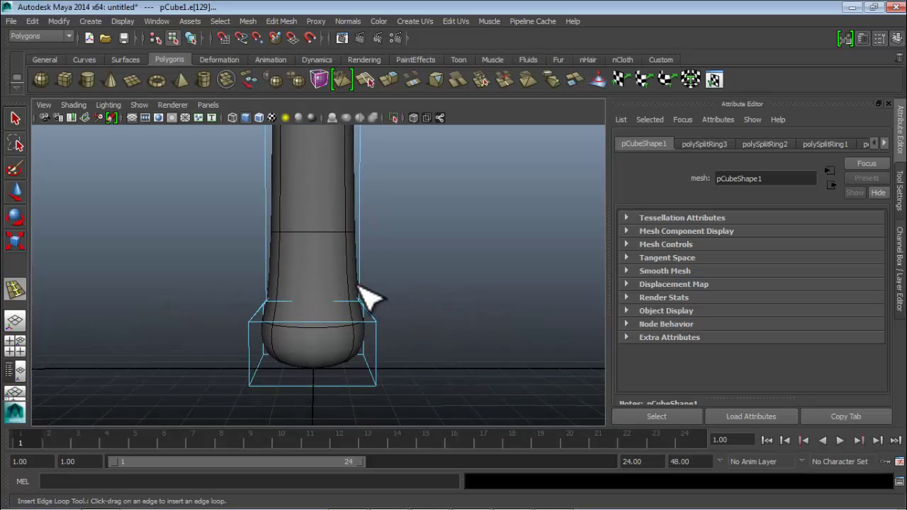
pyautogui.moveTo(354, 327)
pyautogui.keyDown('alt'); pyautogui.mouseDown()
pyautogui.moveTo(423, 305)
pyautogui.moveTo(361, 316)
pyautogui.mouseUp(); pyautogui.keyUp('alt')
pyautogui.scroll(-3, 357, 321)
pyautogui.scroll(-3, 357, 325)
pyautogui.keyDown('alt'); pyautogui.moveTo(358, 326); pyautogui.dragTo(356, 298, button='middle'); pyautogui.keyUp('alt')
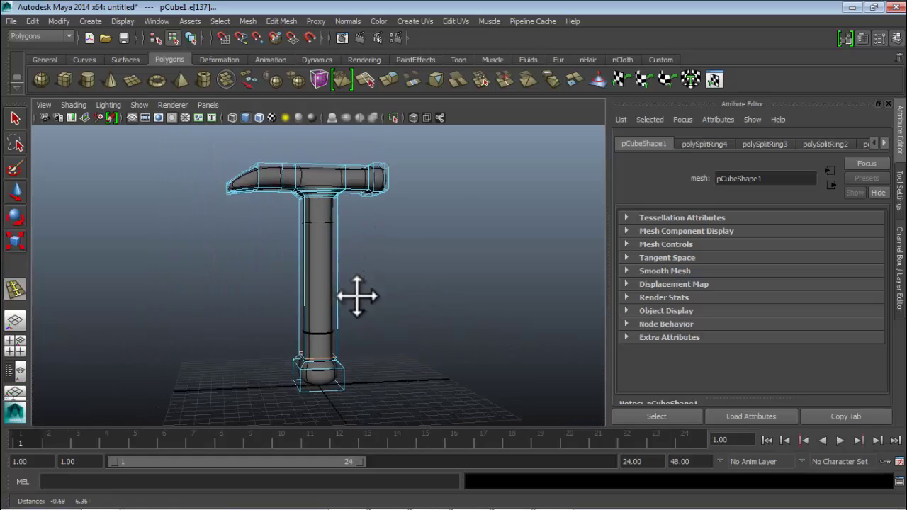
pyautogui.keyDown('alt'); pyautogui.moveTo(357, 298); pyautogui.dragTo(326, 312); pyautogui.keyUp('alt')
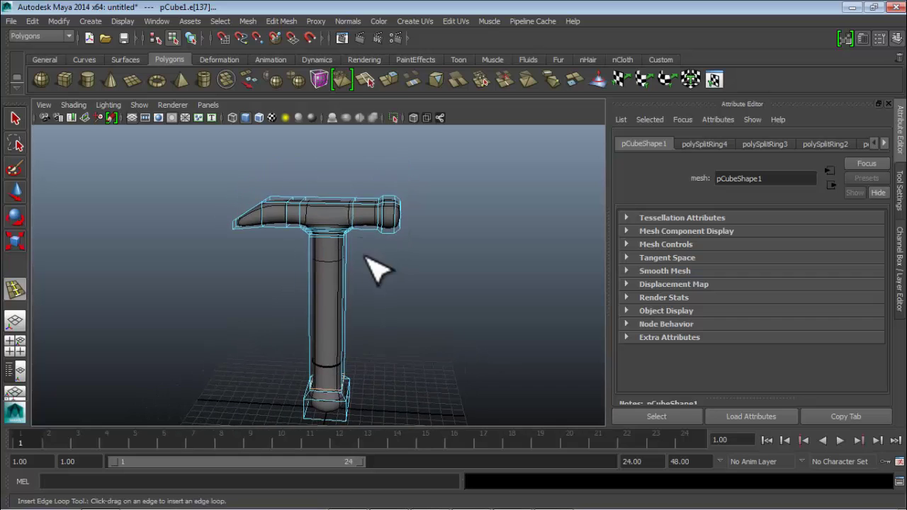
pyautogui.keyDown('alt'); pyautogui.moveTo(370, 257); pyautogui.dragTo(330, 269); pyautogui.keyUp('alt')
# - Return to object mode, turn off smooth preview and select the whole hammer
pyautogui.rightClick(321, 248)
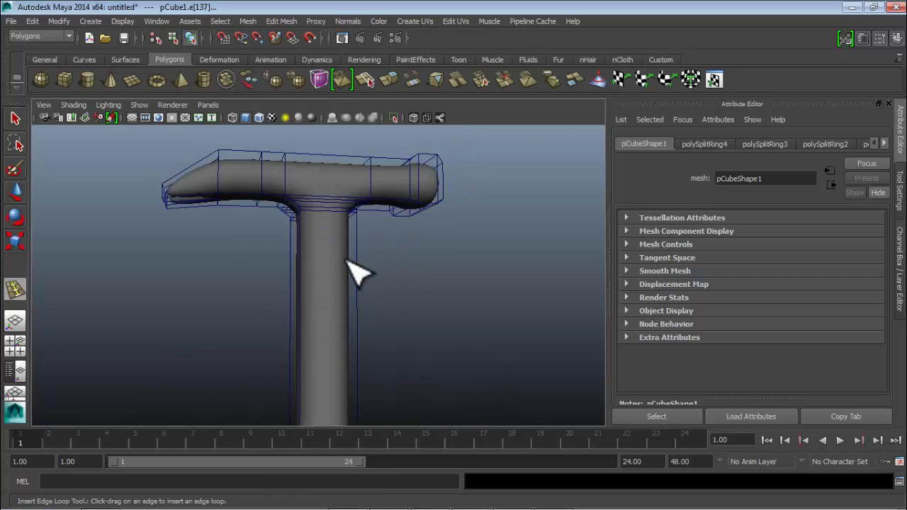
pyautogui.scroll(5, 348, 262)
pyautogui.press('1')
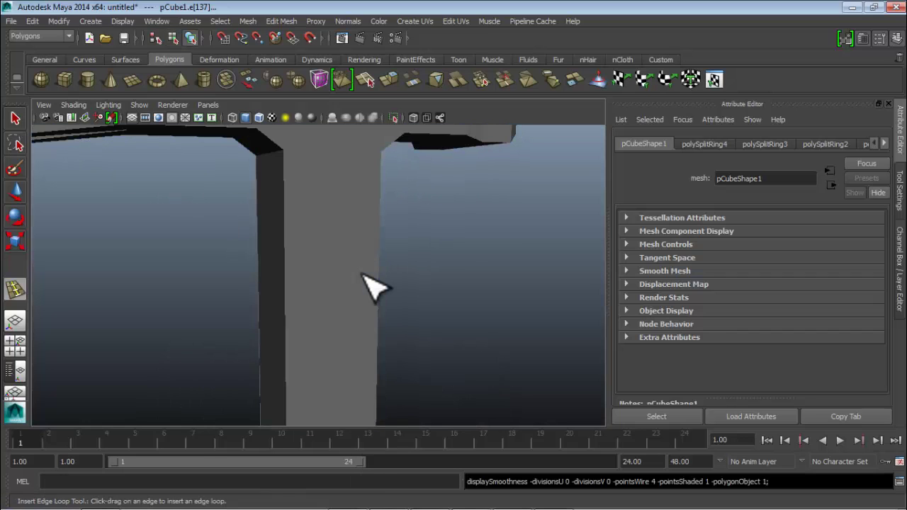
pyautogui.scroll(-5, 375, 273)
pyautogui.click(16, 119)
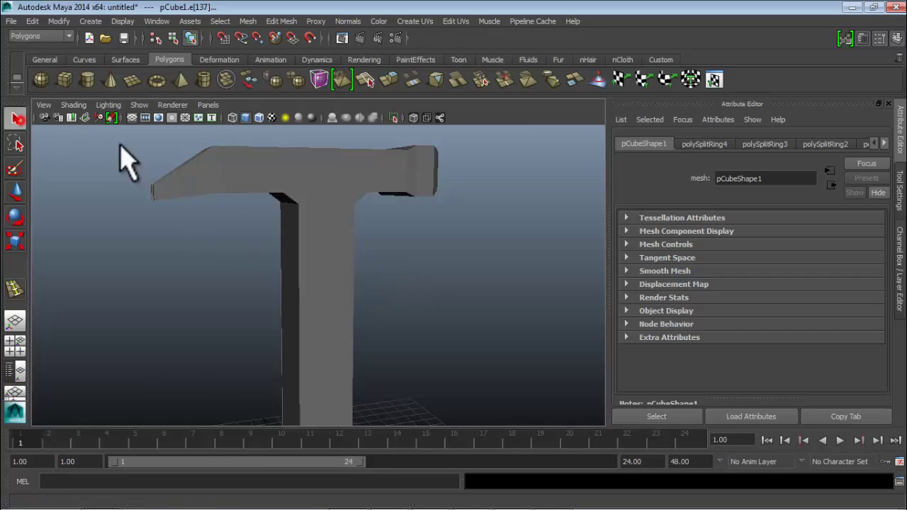
pyautogui.click(305, 237)
# - Examine the added edge loops at the head joint and above the base on the unsmoothed hammer
pyautogui.moveTo(304, 259)
pyautogui.keyDown('alt'); pyautogui.mouseDown()
pyautogui.moveTo(364, 269)
pyautogui.moveTo(310, 258)
pyautogui.mouseUp(); pyautogui.keyUp('alt')
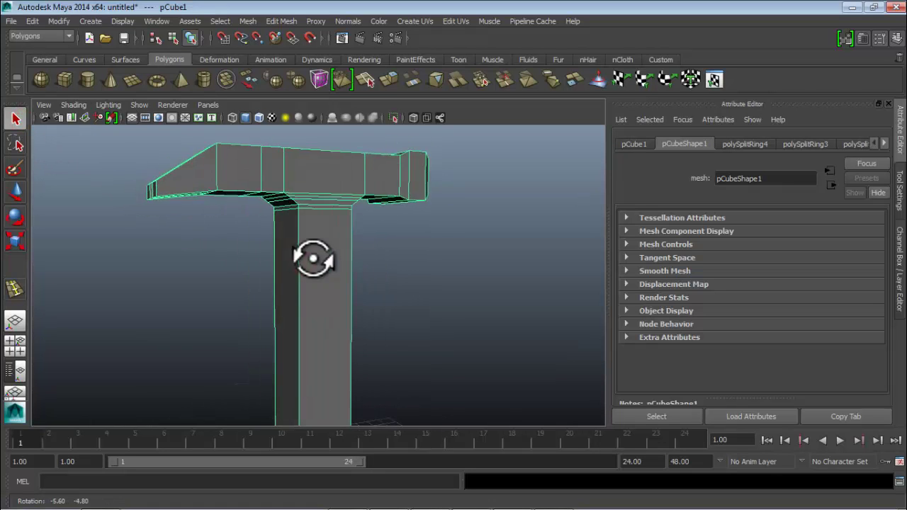
pyautogui.scroll(5, 310, 257)
pyautogui.keyDown('alt'); pyautogui.moveTo(310, 257); pyautogui.dragTo(319, 241, button='middle'); pyautogui.keyUp('alt')
pyautogui.scroll(-8, 333, 263)
pyautogui.keyDown('alt'); pyautogui.moveTo(348, 319); pyautogui.dragTo(324, 287, button='middle'); pyautogui.keyUp('alt')
pyautogui.scroll(4, 324, 287)
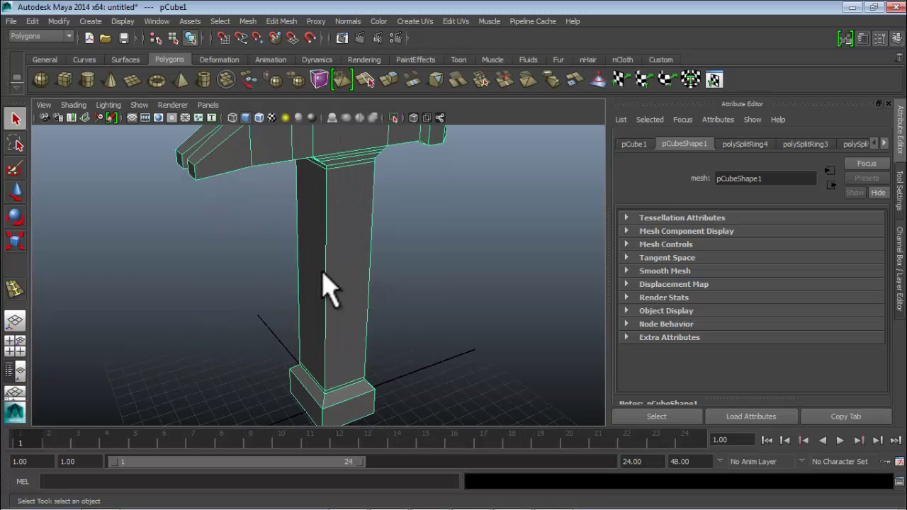
pyautogui.scroll(-4, 351, 239)
pyautogui.keyDown('alt'); pyautogui.moveTo(350, 243); pyautogui.dragTo(367, 263, button='middle'); pyautogui.keyUp('alt')
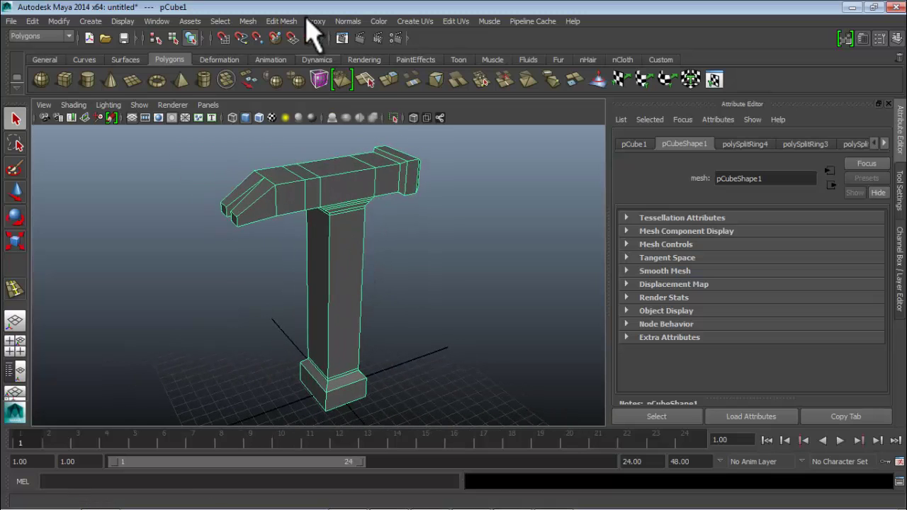
# - Apply the Smooth operation to the hammer and inspect the rounded mesh from several angles
pyautogui.click(248, 21)
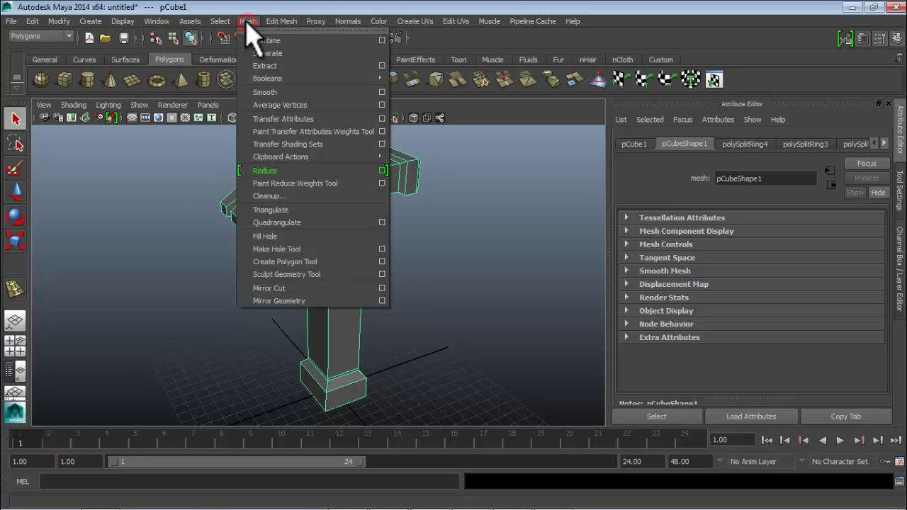
pyautogui.click(265, 93)
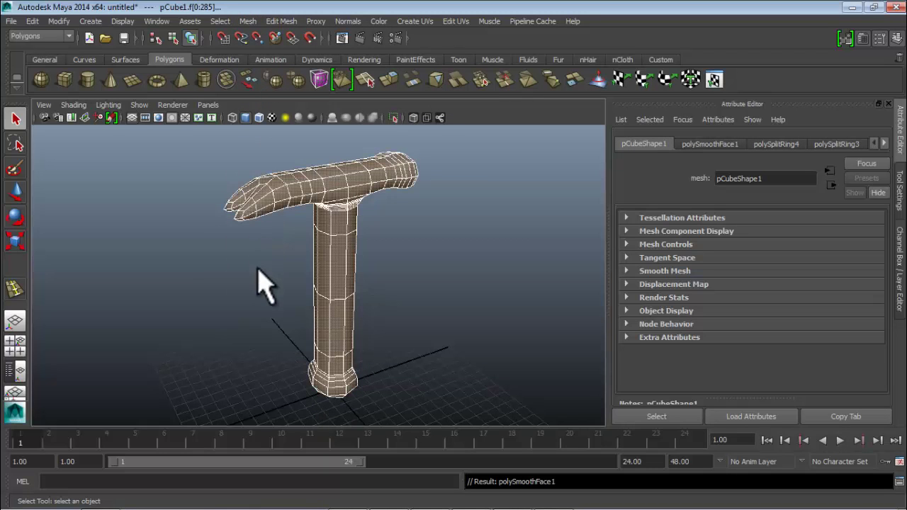
pyautogui.keyDown('alt'); pyautogui.moveTo(277, 300); pyautogui.dragTo(301, 284); pyautogui.keyUp('alt')
pyautogui.keyDown('alt'); pyautogui.moveTo(318, 328); pyautogui.dragTo(223, 208); pyautogui.keyUp('alt')
pyautogui.keyDown('alt'); pyautogui.moveTo(222, 208); pyautogui.dragTo(213, 283, button='middle'); pyautogui.keyUp('alt')
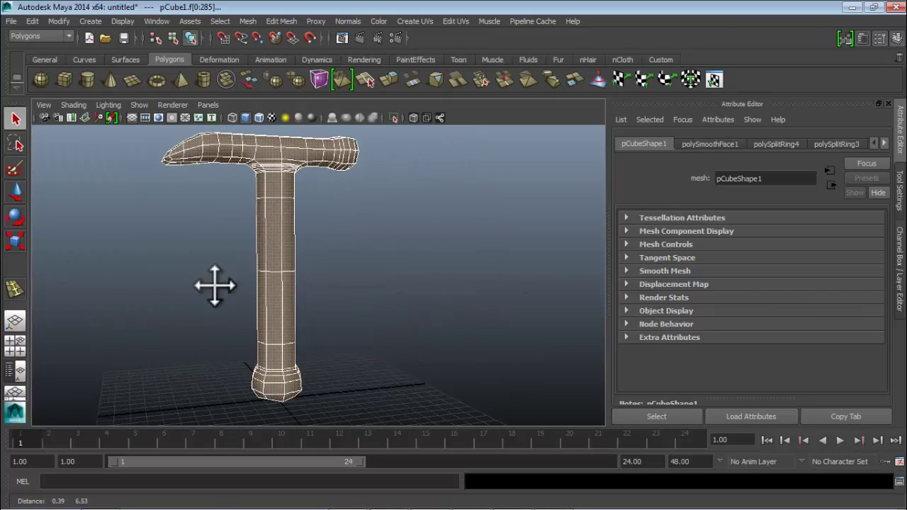
pyautogui.keyDown('alt'); pyautogui.moveTo(243, 233); pyautogui.dragTo(292, 268); pyautogui.keyUp('alt')
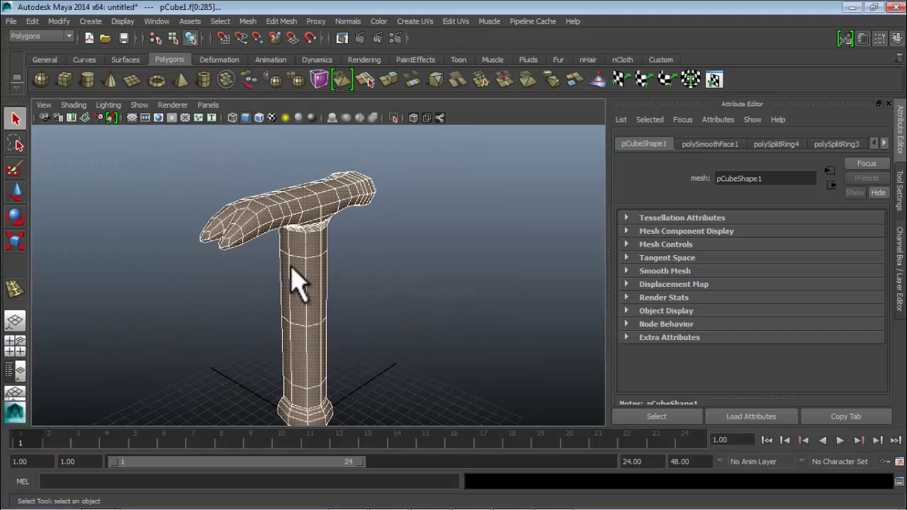
# - Apply the Smooth operation two more times to the already smoothed hammer mesh
pyautogui.click(277, 21)
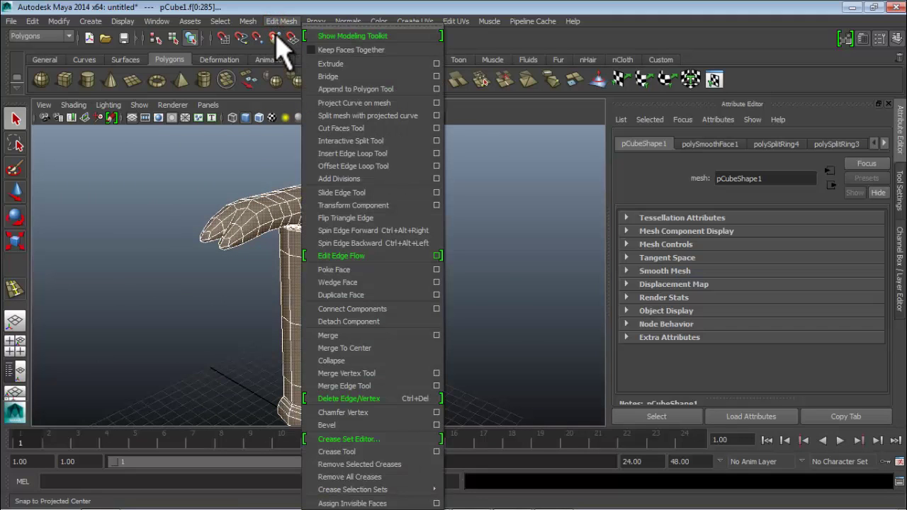
pyautogui.moveTo(250, 21)
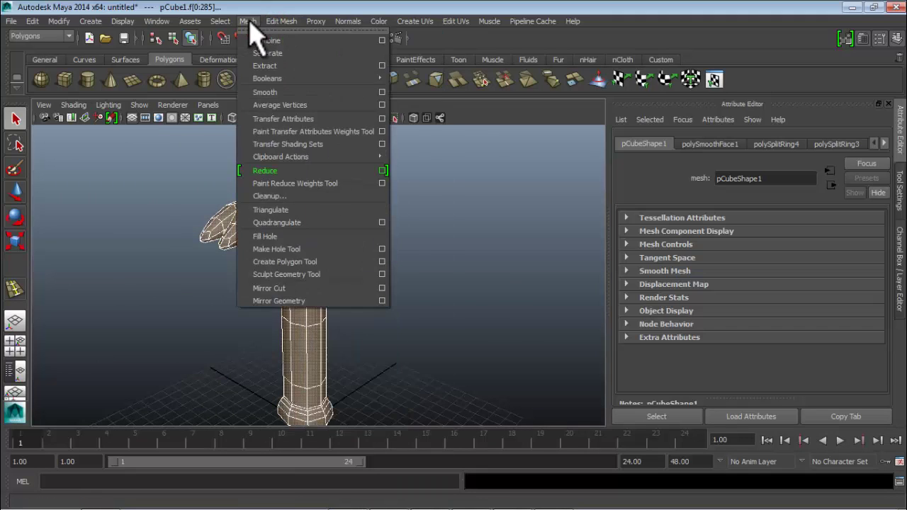
pyautogui.click(263, 89)
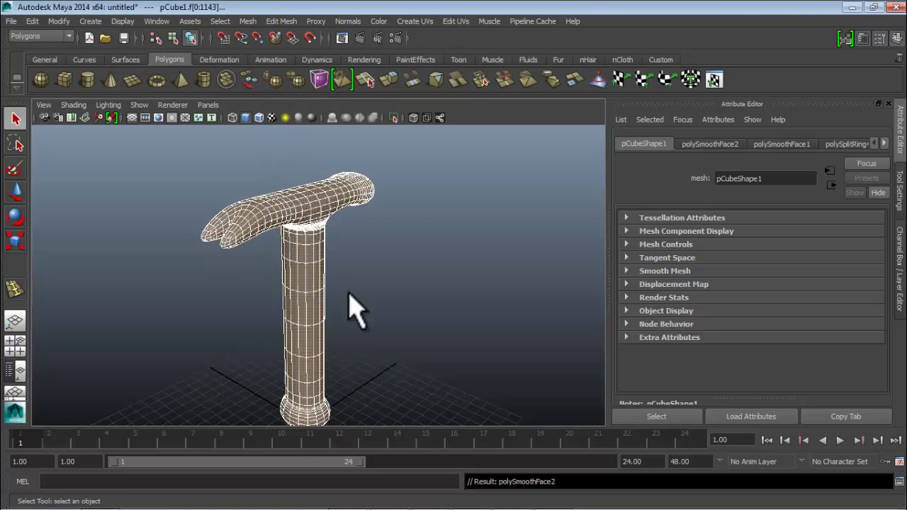
pyautogui.keyDown('alt'); pyautogui.moveTo(348, 294); pyautogui.dragTo(296, 268); pyautogui.keyUp('alt')
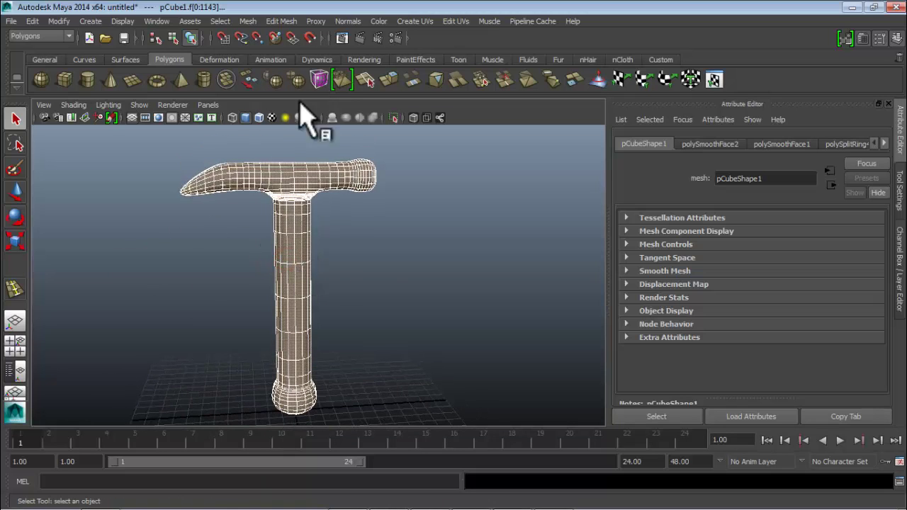
pyautogui.click(255, 22)
pyautogui.click(261, 78)
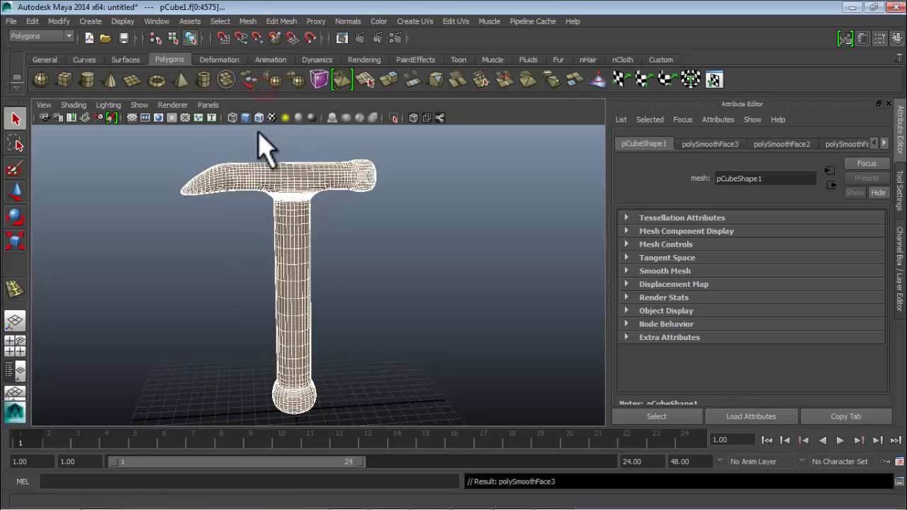
# - Switch to object mode, deselect the hammer to view its smoothed surface, and reselect it
pyautogui.keyDown('alt'); pyautogui.moveTo(239, 255); pyautogui.dragTo(318, 265); pyautogui.keyUp('alt')
pyautogui.moveTo(310, 232); pyautogui.dragTo(363, 234, button='right')
pyautogui.click(391, 237)
pyautogui.keyDown('alt'); pyautogui.moveTo(410, 282); pyautogui.dragTo(327, 253); pyautogui.keyUp('alt')
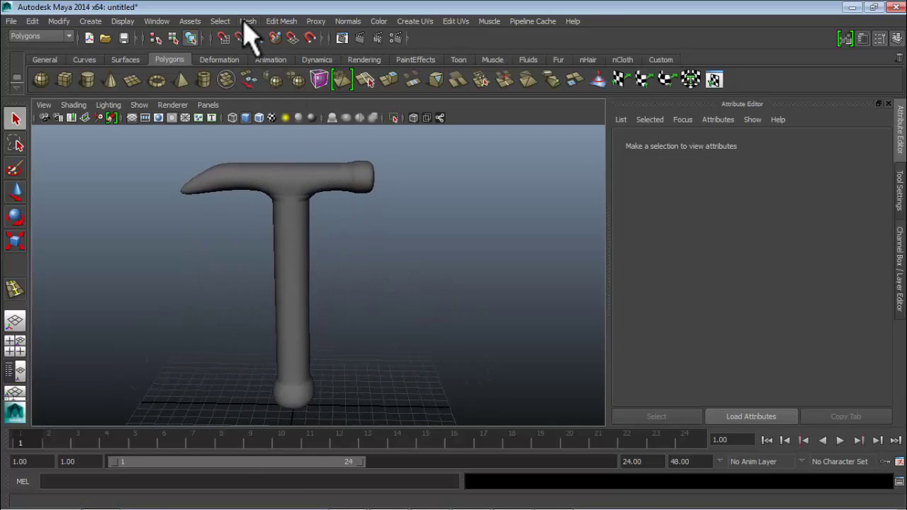
pyautogui.click(305, 208)
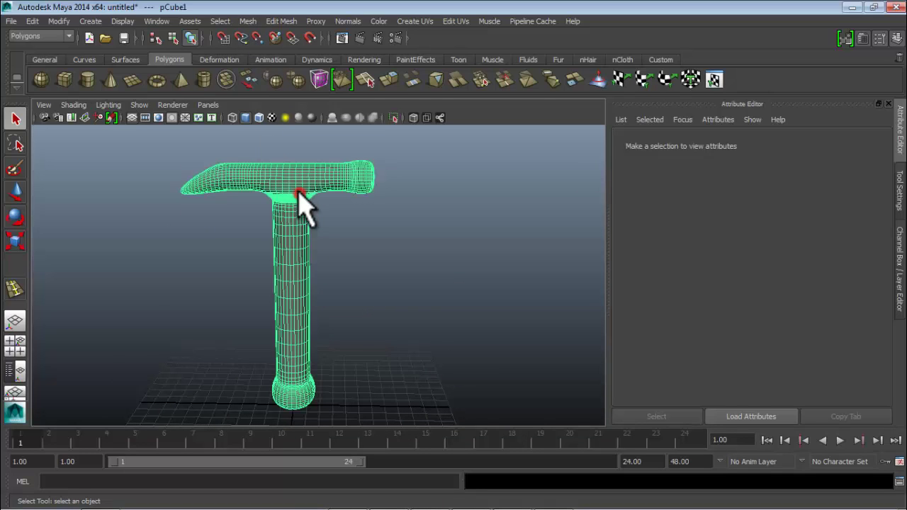
# - Undo the selection changes and all three Smooth operations on the hammer
pyautogui.hotkey('ctrl', 'z')
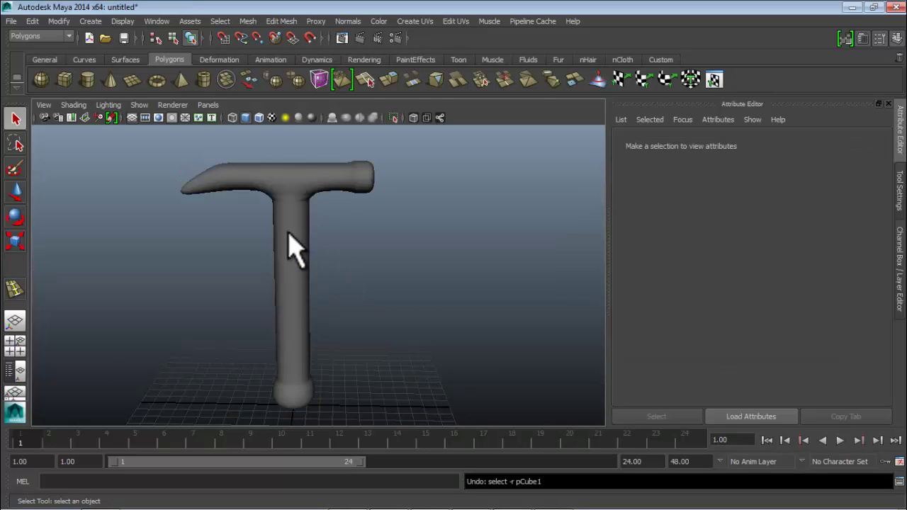
pyautogui.hotkey('ctrl', 'z')
pyautogui.hotkey('ctrl', 'z')
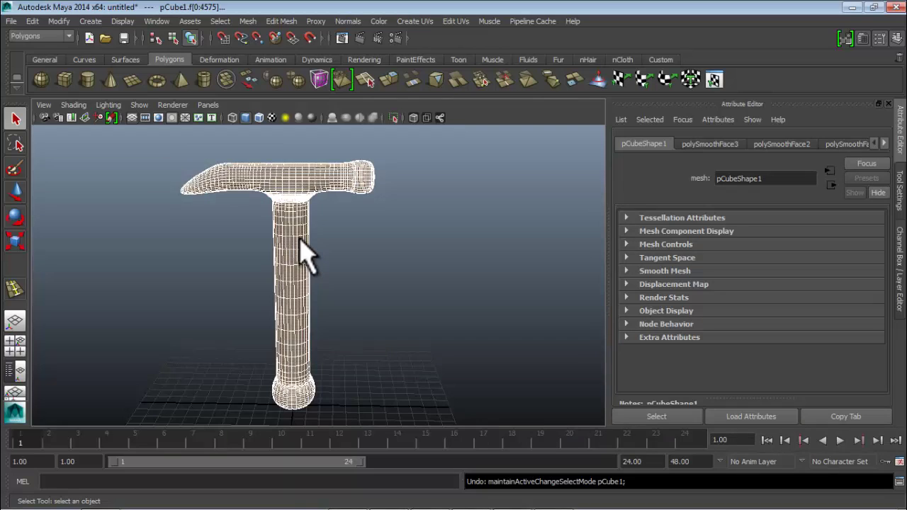
pyautogui.hotkey('ctrl', 'z')
pyautogui.hotkey('ctrl', 'z')
pyautogui.keyDown('alt'); pyautogui.moveTo(255, 272); pyautogui.dragTo(354, 299); pyautogui.keyUp('alt')
pyautogui.hotkey('ctrl', 'z')
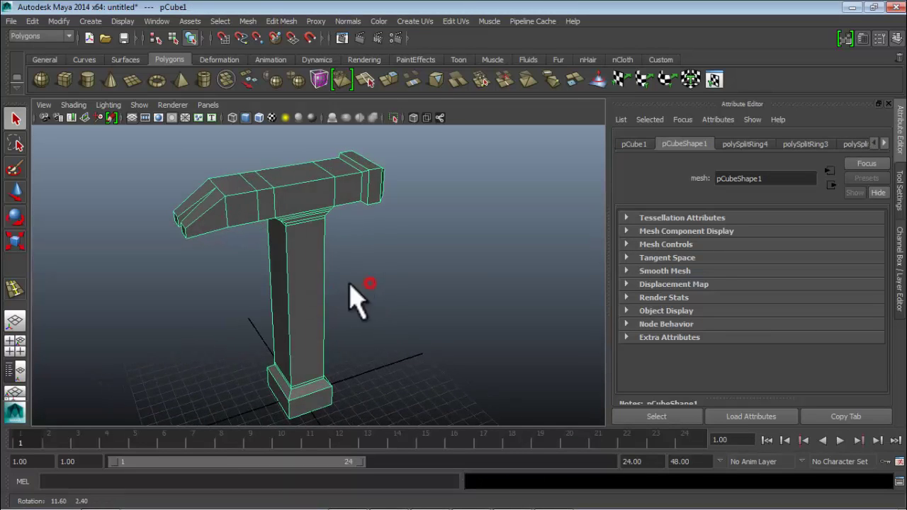
# - Apply the Smooth operation to the selected low-poly hammer three times in succession
pyautogui.click(248, 21)
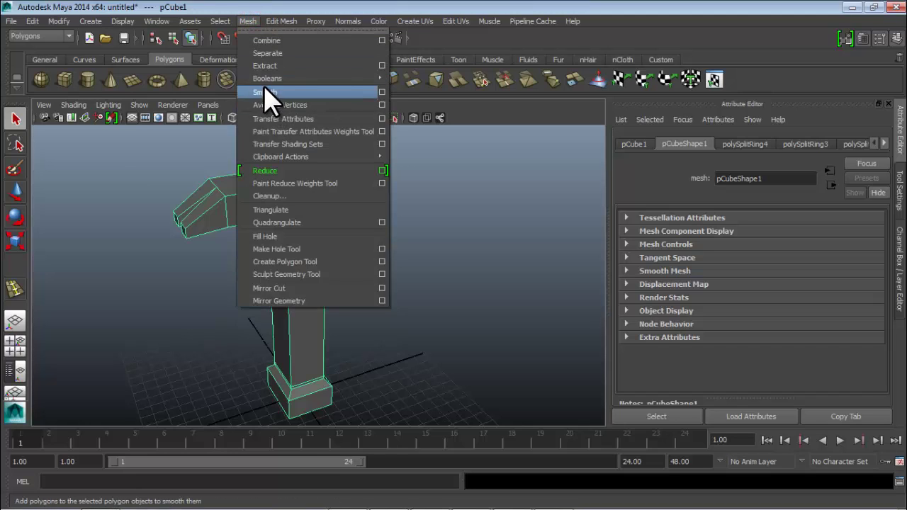
pyautogui.click(268, 92)
pyautogui.click(248, 21)
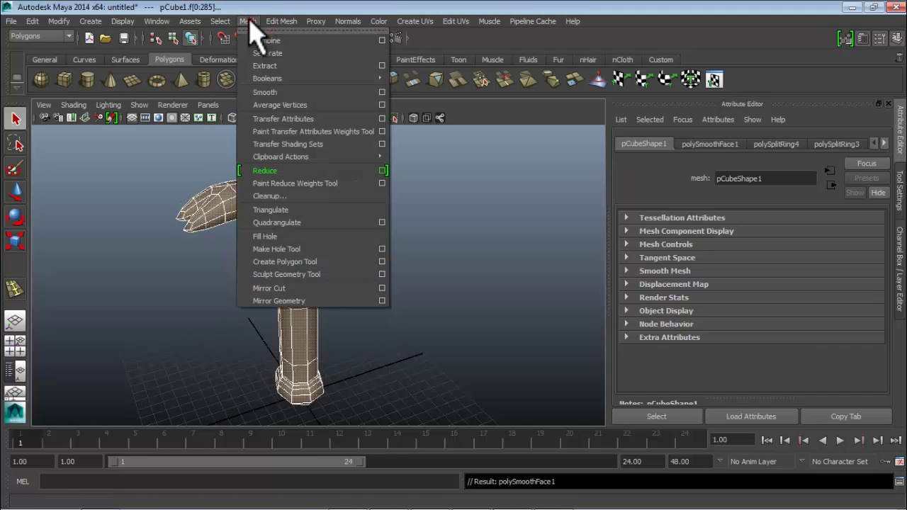
pyautogui.click(259, 92)
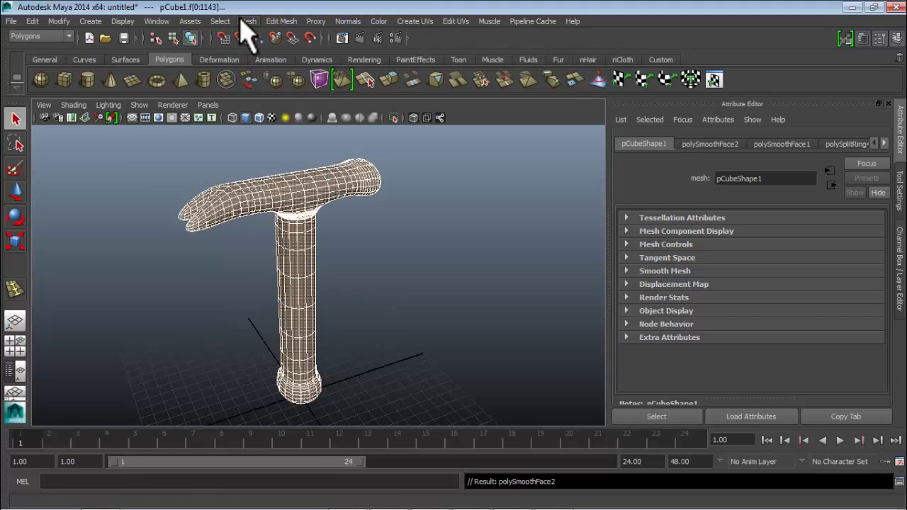
pyautogui.click(248, 21)
pyautogui.click(260, 91)
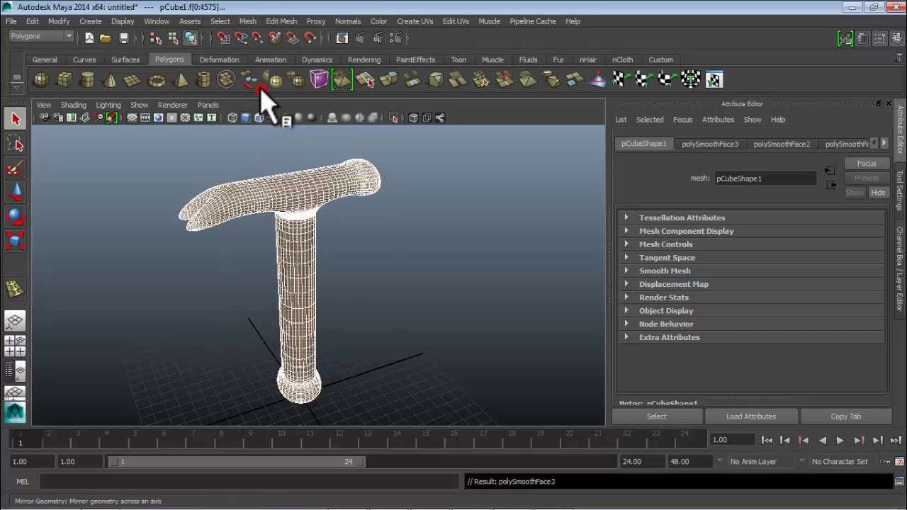
# - Return the smoothed hammer to object mode and deselect it
pyautogui.keyDown('alt'); pyautogui.moveTo(269, 253); pyautogui.dragTo(301, 241); pyautogui.keyUp('alt')
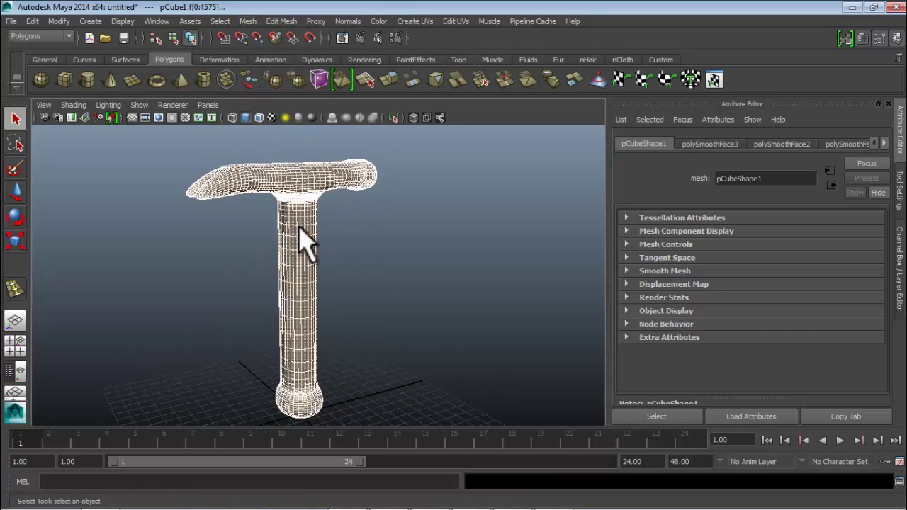
pyautogui.moveTo(299, 227); pyautogui.dragTo(343, 212, button='right')
pyautogui.scroll(-5, 345, 220)
pyautogui.keyDown('alt'); pyautogui.moveTo(345, 219); pyautogui.dragTo(351, 199, button='middle'); pyautogui.keyUp('alt')
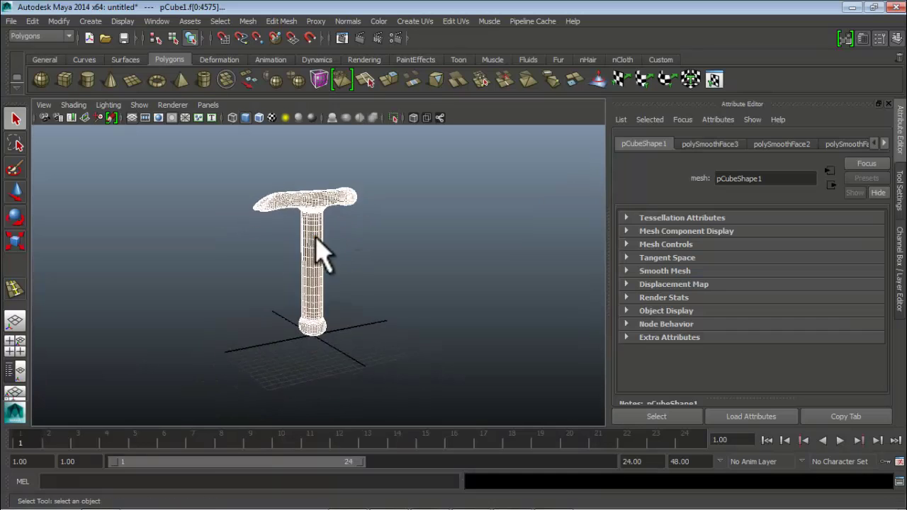
pyautogui.keyDown('alt'); pyautogui.moveTo(315, 238); pyautogui.dragTo(283, 239); pyautogui.keyUp('alt')
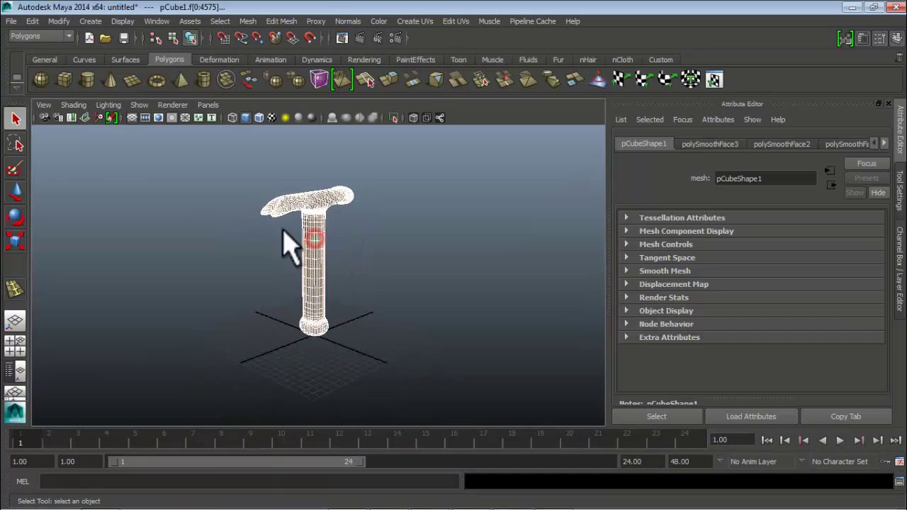
pyautogui.click(184, 210)
# - Examine the hammer's smoothed surface from several sides, including the joint between head and handle, and reselect the hammer
pyautogui.keyDown('alt'); pyautogui.moveTo(209, 280); pyautogui.dragTo(166, 259); pyautogui.keyUp('alt')
pyautogui.scroll(5, 293, 233)
pyautogui.keyDown('alt'); pyautogui.moveTo(293, 234); pyautogui.dragTo(304, 328, button='middle'); pyautogui.keyUp('alt')
pyautogui.keyDown('alt'); pyautogui.moveTo(304, 328); pyautogui.dragTo(312, 244); pyautogui.keyUp('alt')
pyautogui.keyDown('alt'); pyautogui.moveTo(363, 262); pyautogui.dragTo(318, 283); pyautogui.keyUp('alt')
pyautogui.scroll(-3, 312, 270)
pyautogui.keyDown('alt'); pyautogui.moveTo(310, 263); pyautogui.dragTo(309, 261, button='middle'); pyautogui.keyUp('alt')
pyautogui.moveTo(309, 261)
pyautogui.keyDown('alt'); pyautogui.mouseDown()
pyautogui.moveTo(411, 253)
pyautogui.moveTo(308, 254)
pyautogui.moveTo(328, 283)
pyautogui.moveTo(340, 340)
pyautogui.moveTo(304, 258)
pyautogui.mouseUp(); pyautogui.keyUp('alt')
pyautogui.scroll(3, 362, 254)
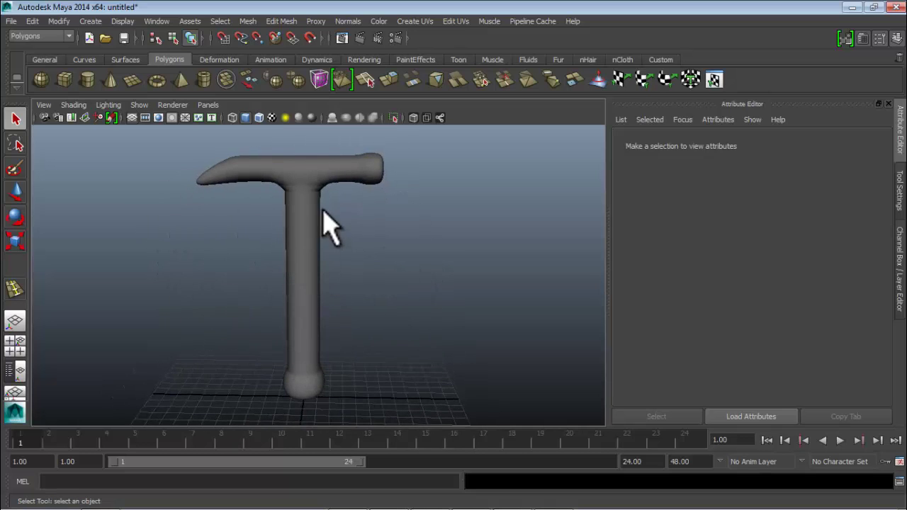
pyautogui.scroll(3, 321, 206)
pyautogui.keyDown('alt'); pyautogui.moveTo(312, 163); pyautogui.dragTo(315, 193, button='middle'); pyautogui.keyUp('alt')
pyautogui.keyDown('alt'); pyautogui.moveTo(321, 186); pyautogui.dragTo(314, 179); pyautogui.keyUp('alt')
pyautogui.scroll(3, 314, 185)
pyautogui.keyDown('alt'); pyautogui.moveTo(318, 210); pyautogui.dragTo(314, 223, button='middle'); pyautogui.keyUp('alt')
pyautogui.click(309, 233)
pyautogui.moveTo(310, 233)
pyautogui.keyDown('alt'); pyautogui.mouseDown()
pyautogui.moveTo(354, 223)
pyautogui.moveTo(335, 184)
pyautogui.moveTo(314, 233)
pyautogui.moveTo(272, 222)
pyautogui.moveTo(312, 225)
pyautogui.mouseUp(); pyautogui.keyUp('alt')
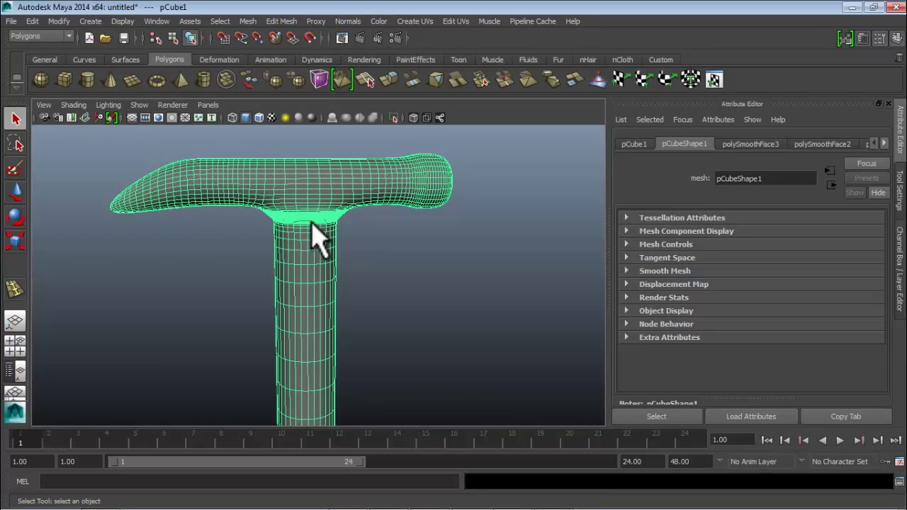
# - Examine the selected hammer's wireframe in the four-view layout and in the enlarged front and top views
pyautogui.scroll(-5, 319, 269)
pyautogui.keyDown('alt'); pyautogui.moveTo(324, 300); pyautogui.dragTo(330, 263); pyautogui.keyUp('alt')
pyautogui.press('space')
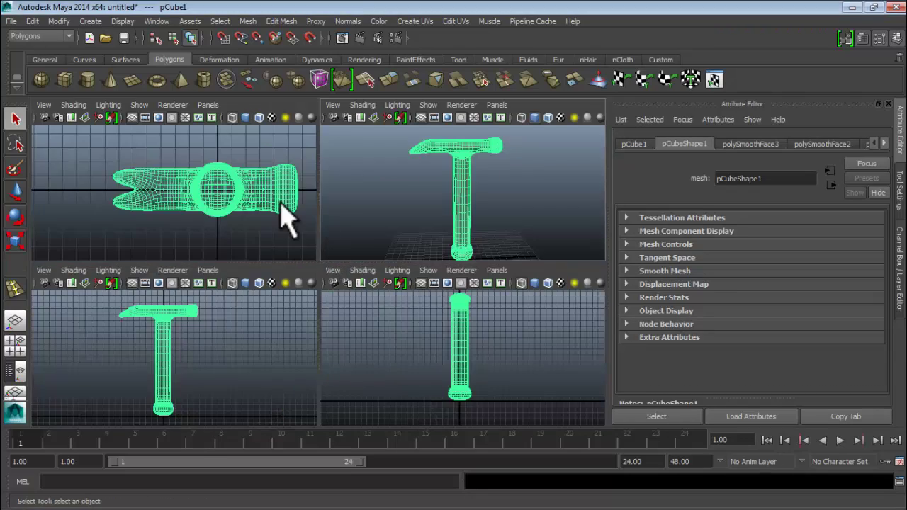
pyautogui.press('space')
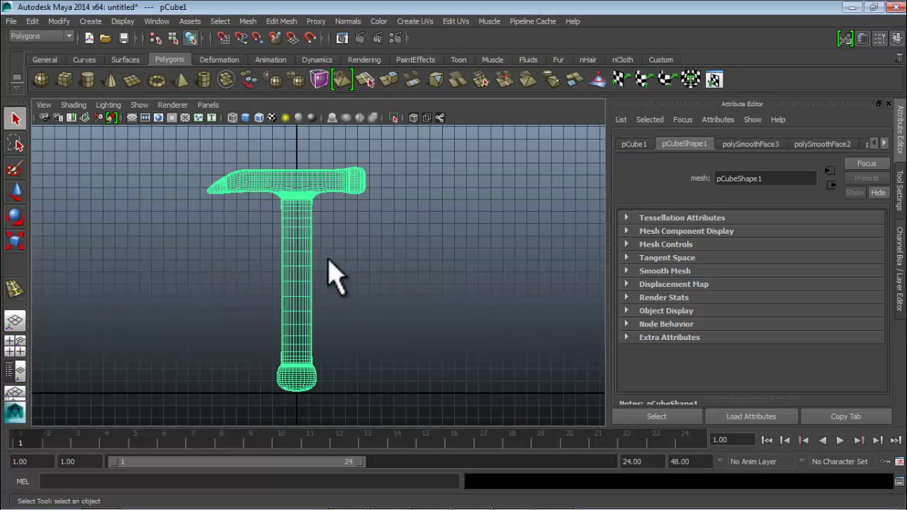
pyautogui.press('space')
pyautogui.press('space')
pyautogui.keyDown('alt'); pyautogui.moveTo(395, 306); pyautogui.dragTo(311, 299, button='middle'); pyautogui.keyUp('alt')
pyautogui.scroll(3, 312, 312)
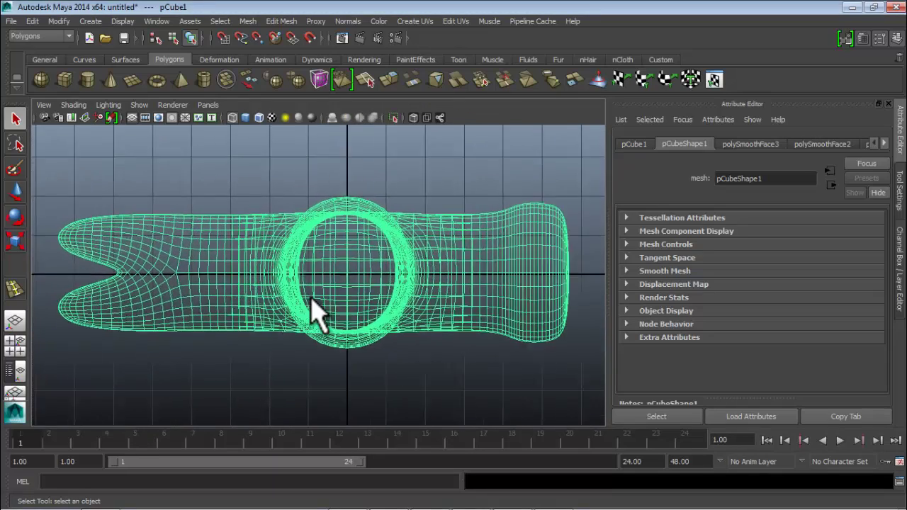
pyautogui.press('space')
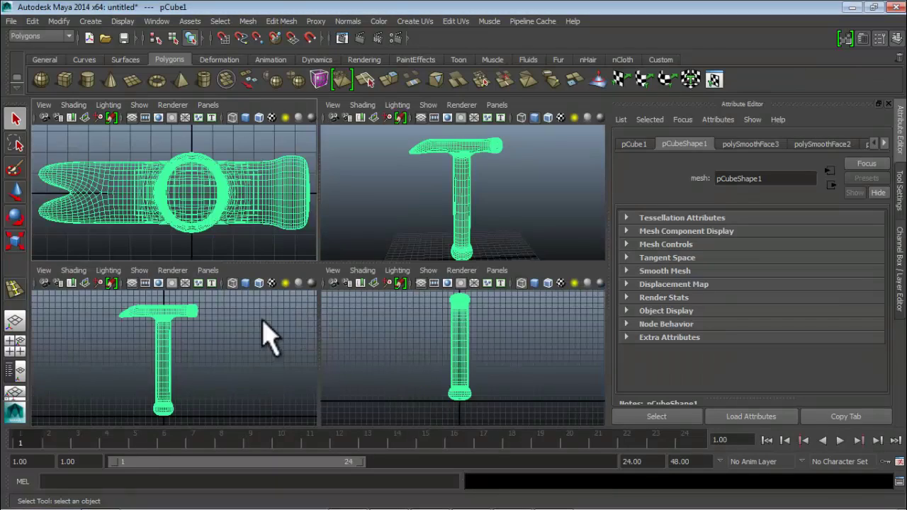
# - Frame the hammer in the front, side and perspective views of the four-view layout and deselect it
pyautogui.press('f')
pyautogui.press('f')
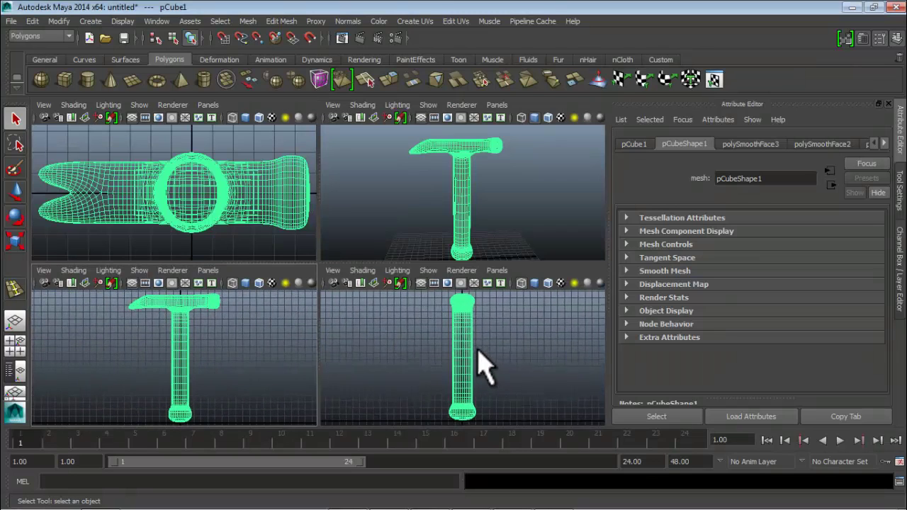
pyautogui.scroll(3, 476, 248)
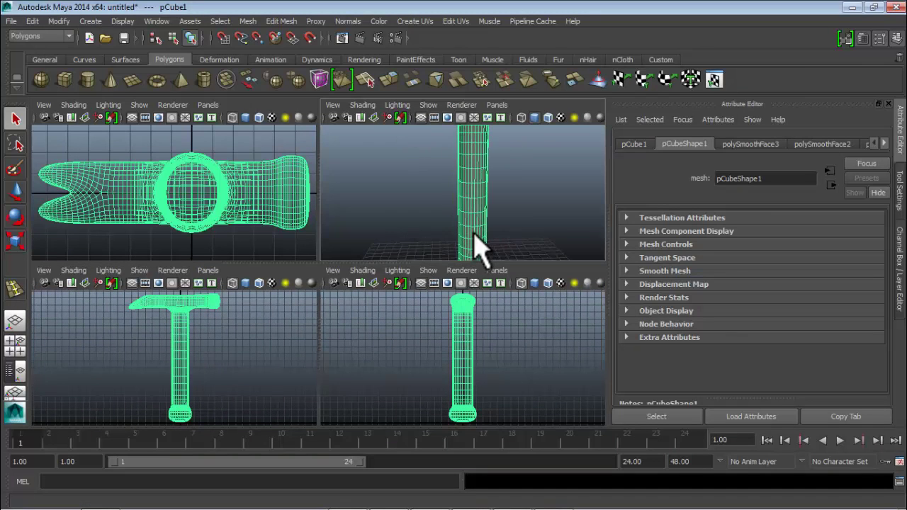
pyautogui.press('f')
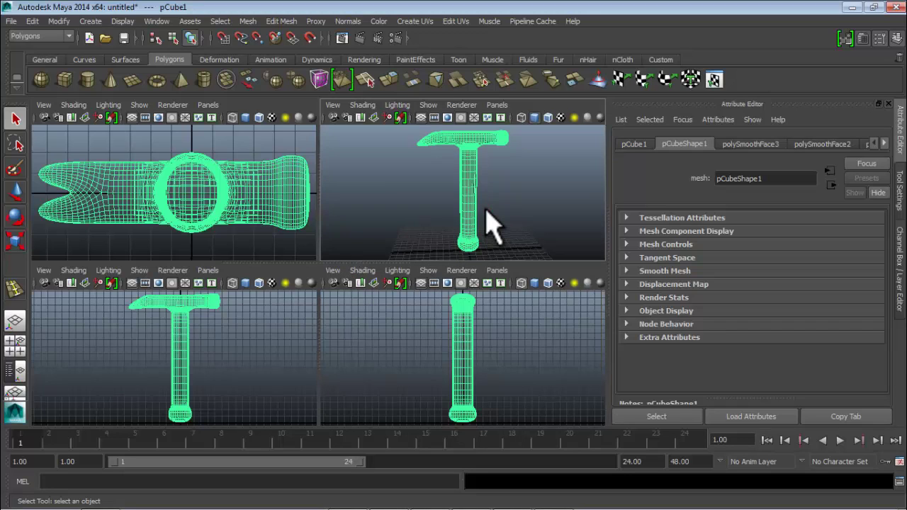
pyautogui.click(486, 212)
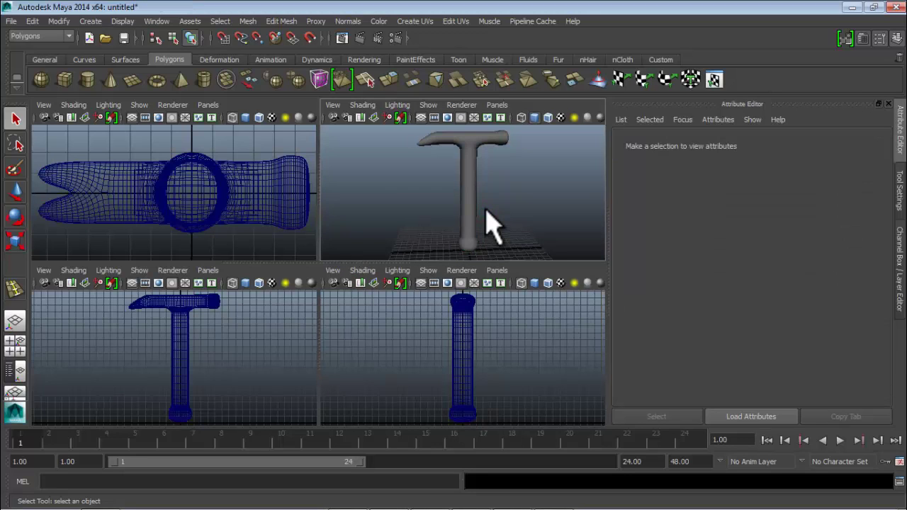
pyautogui.press('space')
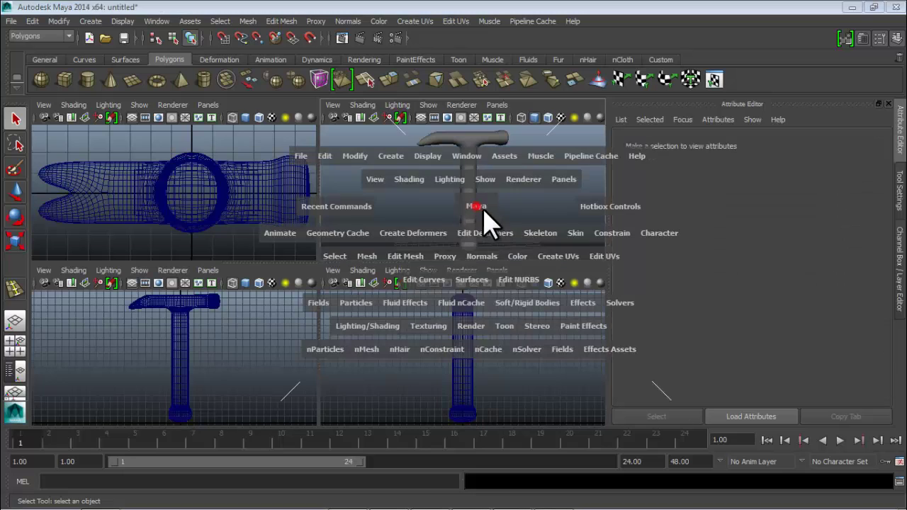
pyautogui.moveTo(480, 206); pyautogui.dragTo(495, 234)
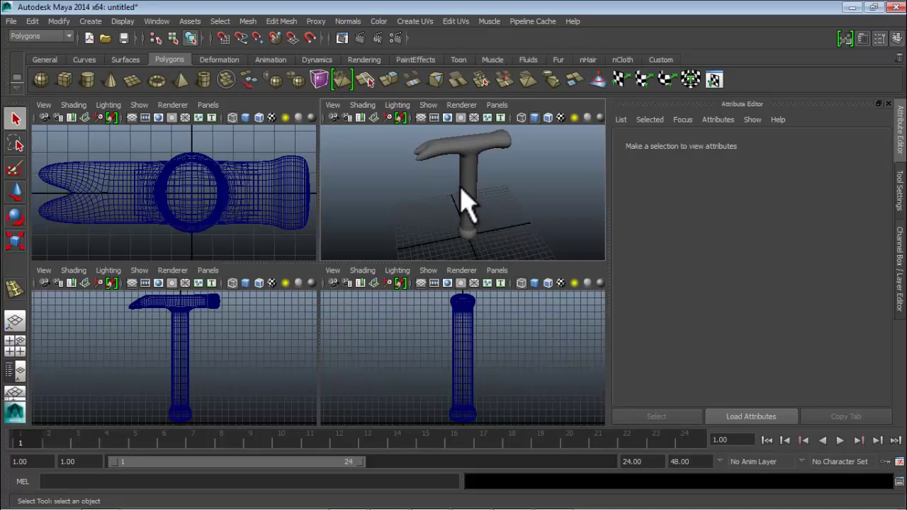
# - Start saving the scene and browse to the folder D:\NIKImaya\KOS UROCI as its location
pyautogui.click(12, 22)
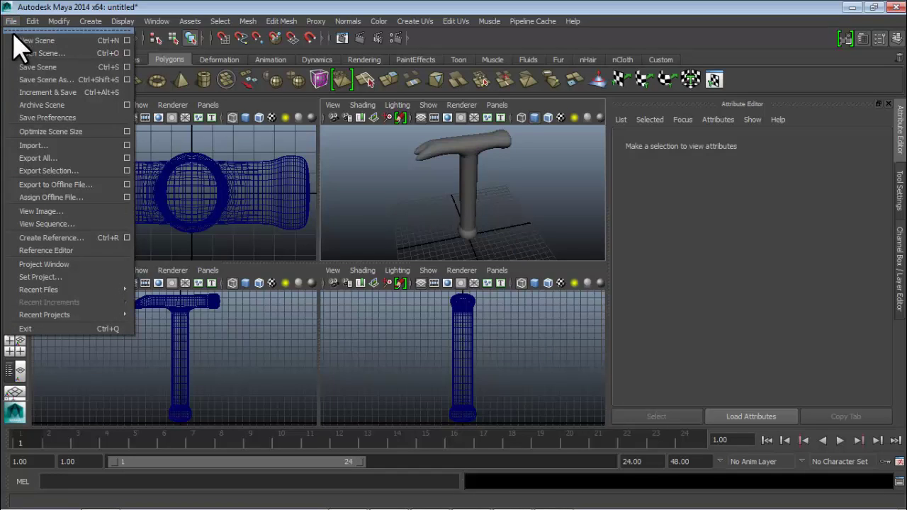
pyautogui.click(41, 68)
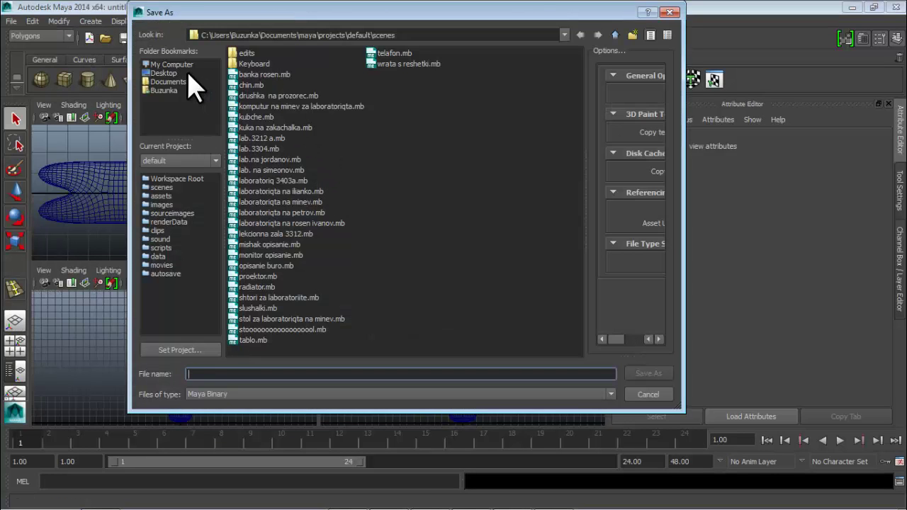
pyautogui.click(173, 65)
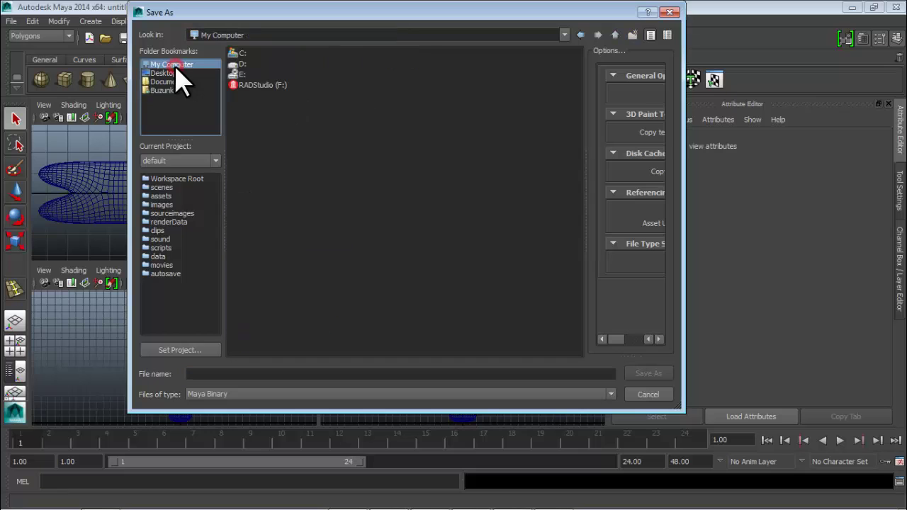
pyautogui.doubleClick(239, 64)
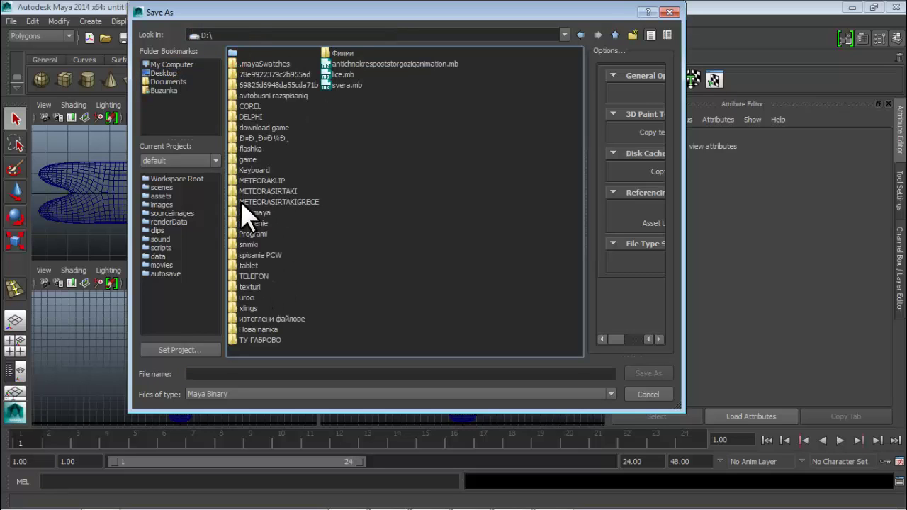
pyautogui.doubleClick(248, 212)
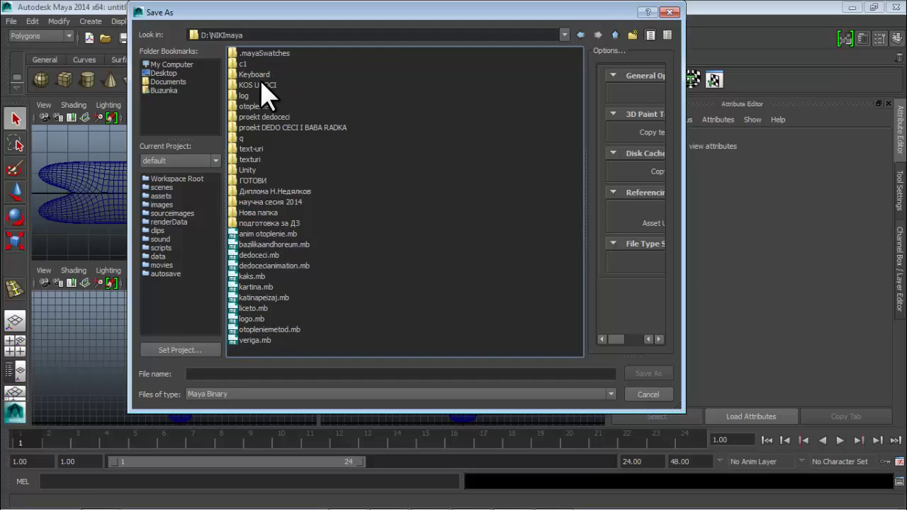
pyautogui.doubleClick(257, 85)
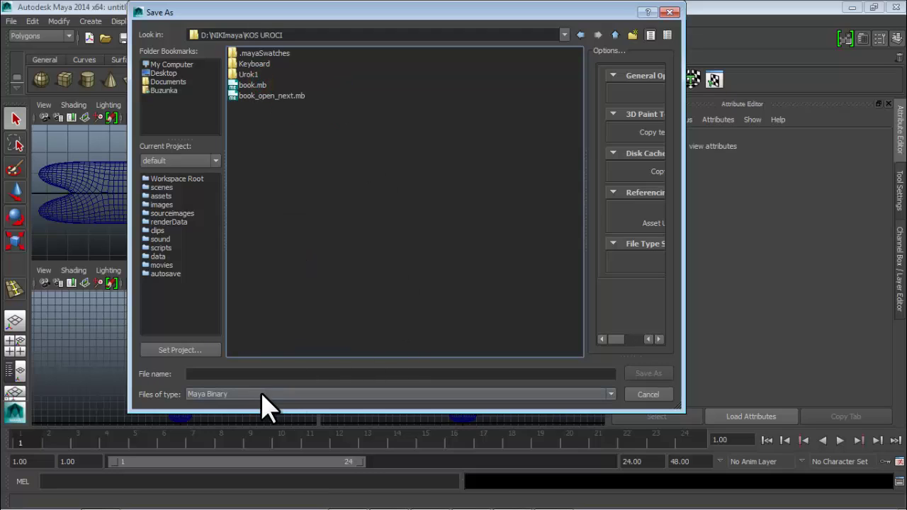
# - Name the scene file poligonenchuk, keep Maya Binary as its file type, and save it
pyautogui.click(229, 373)
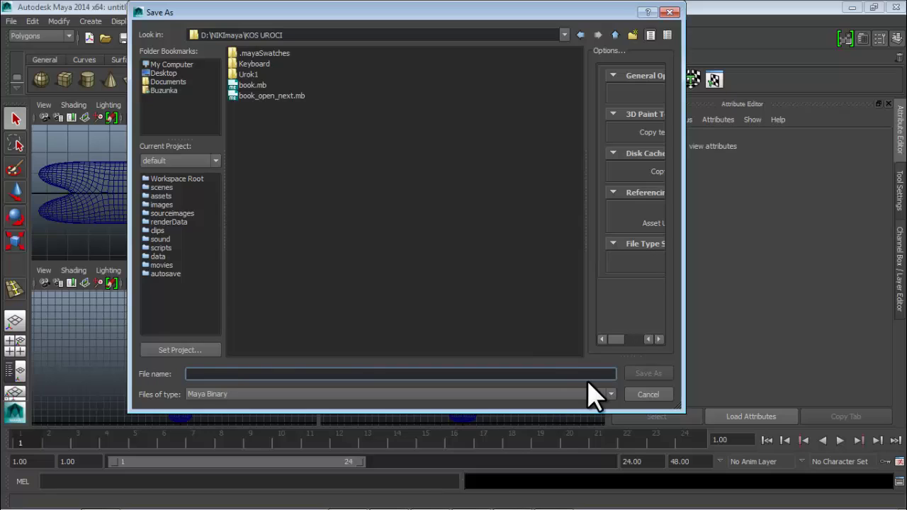
pyautogui.write('poligonenchik')
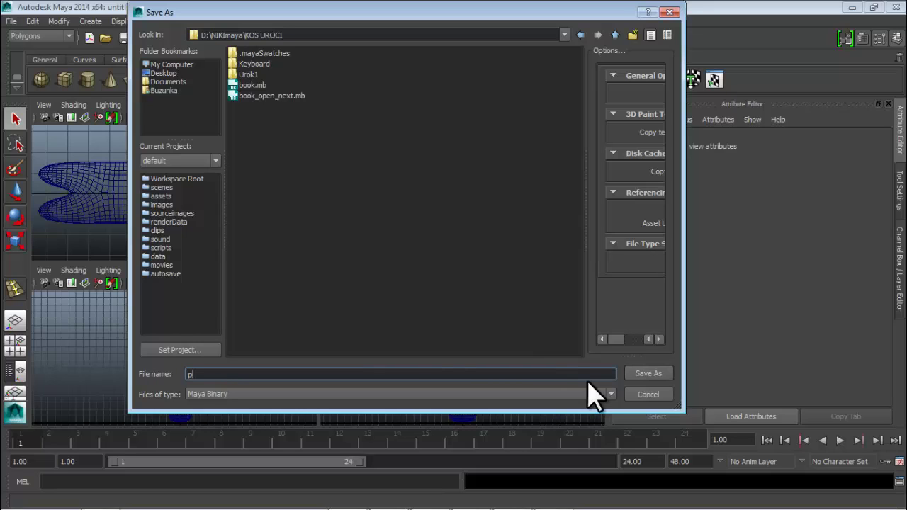
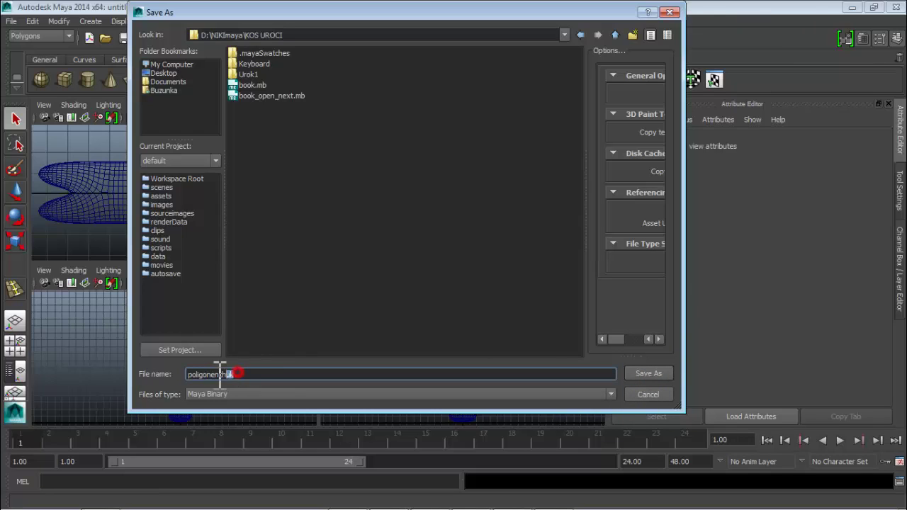
pyautogui.moveTo(221, 374); pyautogui.dragTo(185, 378)
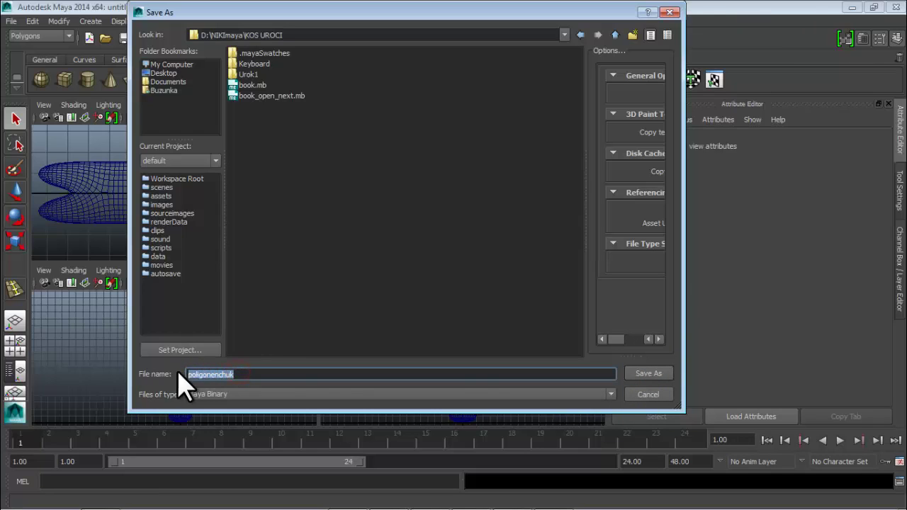
pyautogui.click(234, 373)
pyautogui.click(232, 394)
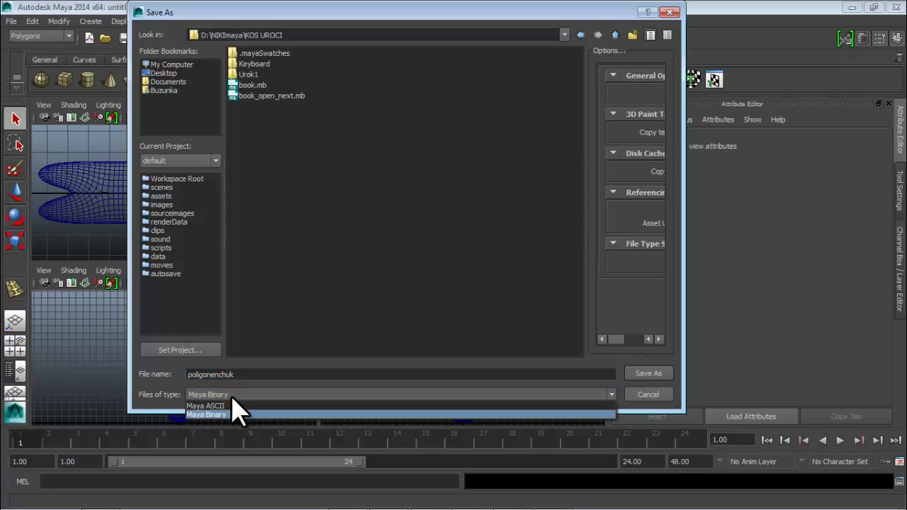
pyautogui.click(233, 400)
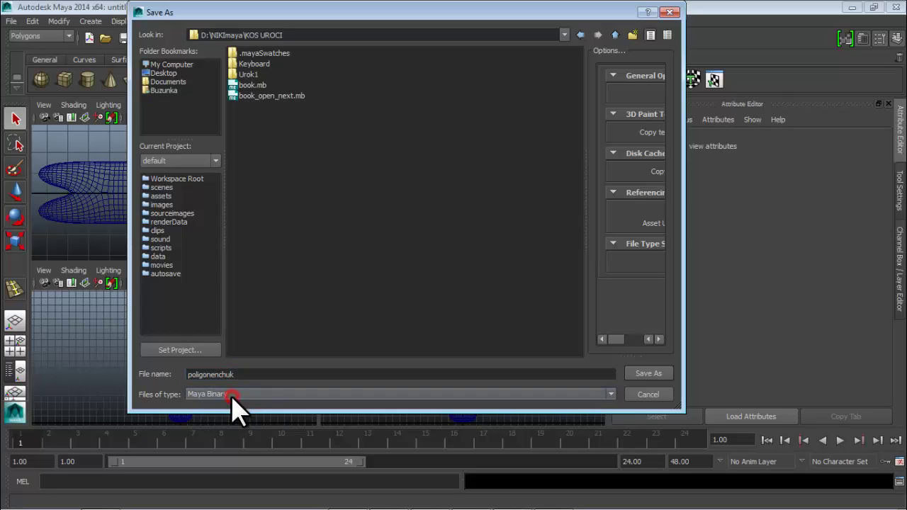
pyautogui.click(628, 376)
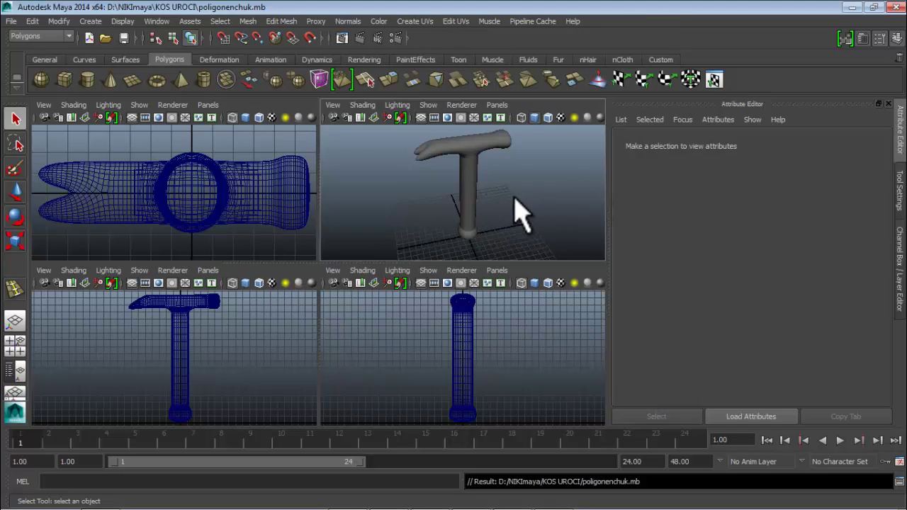
# - Create a new empty scene, and browse to D:\NIKImaya\KOS UROCI for a scene file to open
pyautogui.click(11, 21)
pyautogui.click(25, 31)
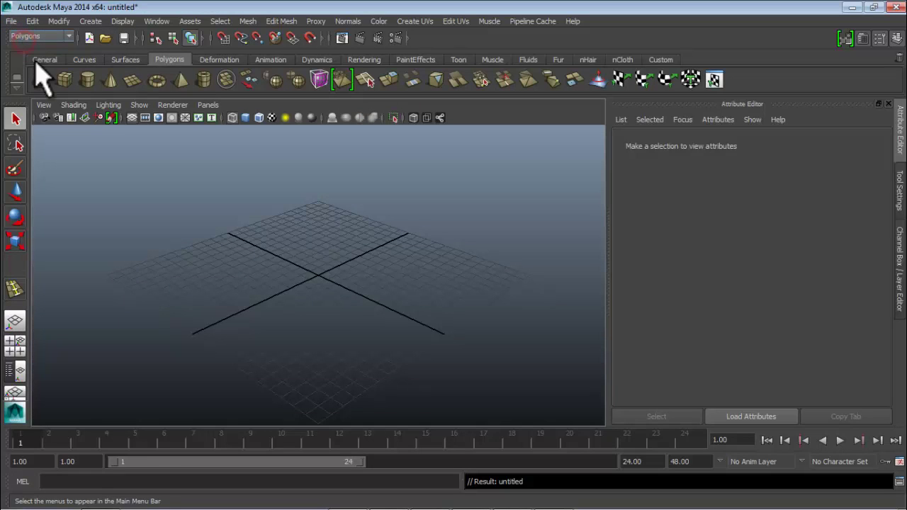
pyautogui.click(11, 21)
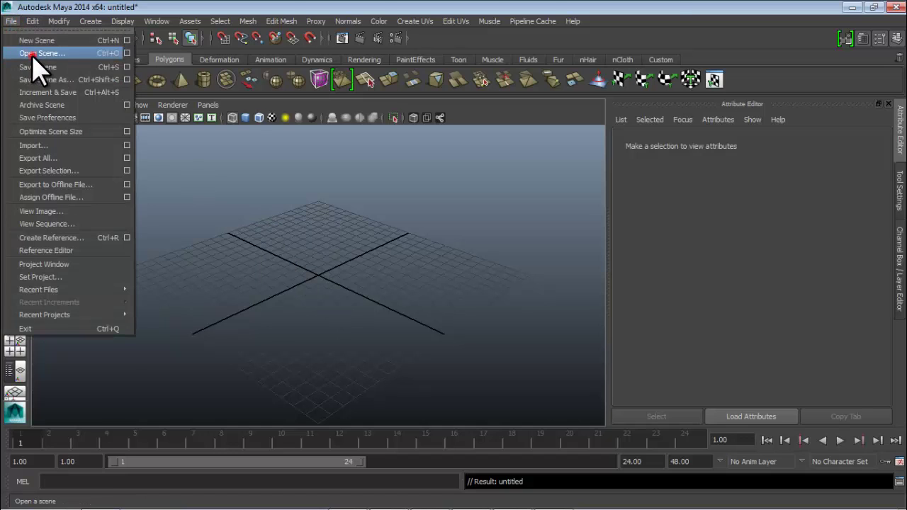
pyautogui.click(33, 54)
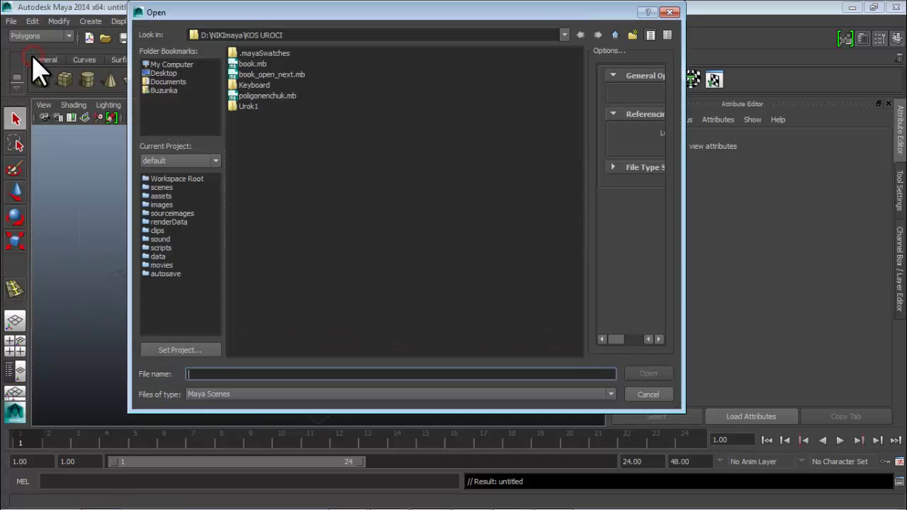
pyautogui.click(174, 65)
pyautogui.doubleClick(238, 63)
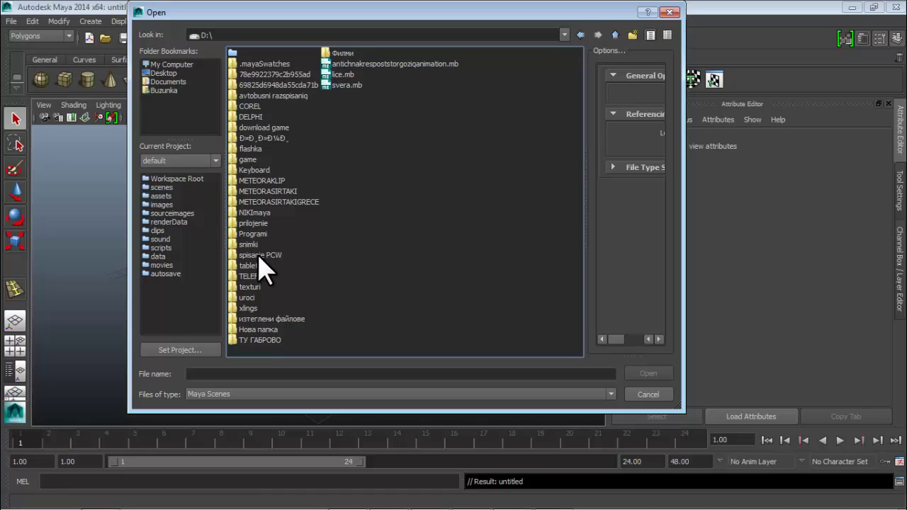
pyautogui.doubleClick(254, 213)
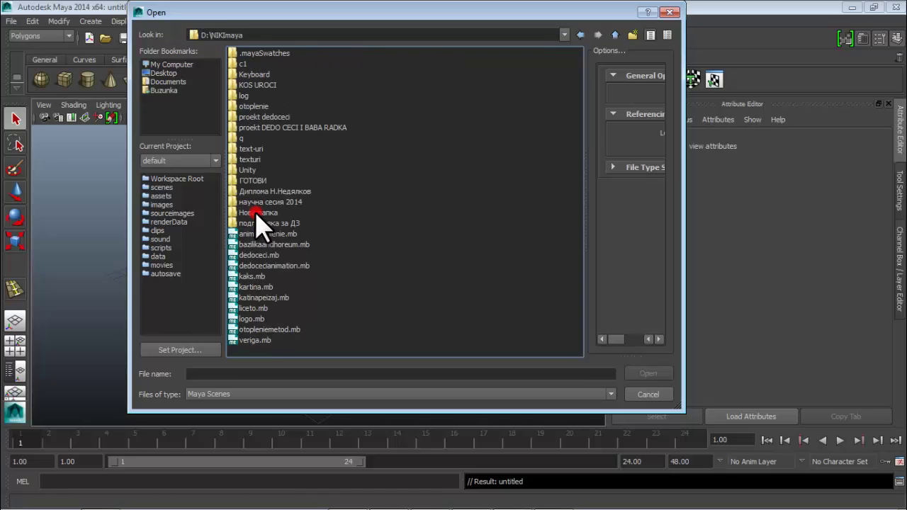
pyautogui.doubleClick(249, 85)
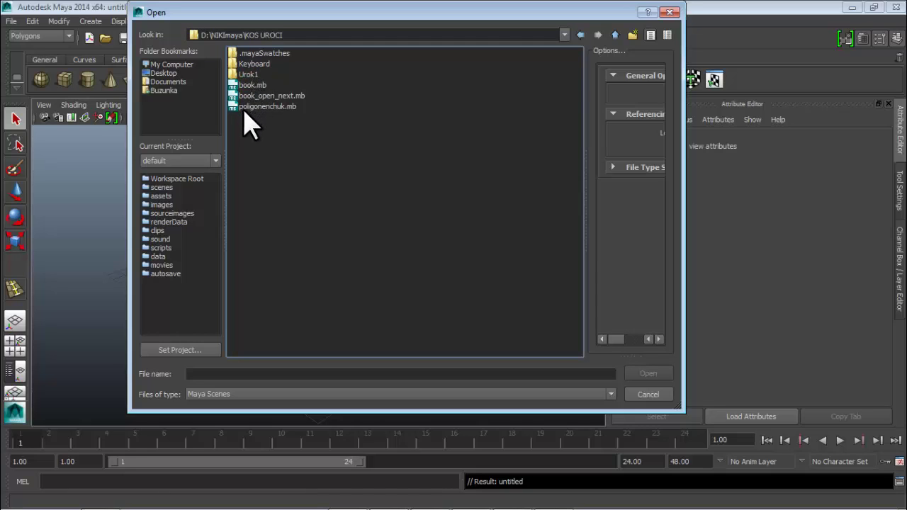
# - Open poligonenchuk.mb without saving the untitled scene, and enlarge the perspective view to full size
pyautogui.click(263, 108)
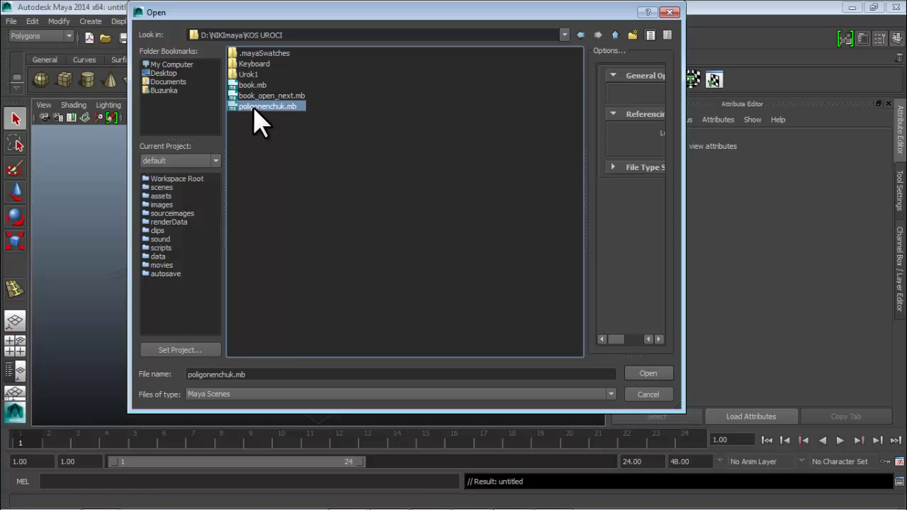
pyautogui.click(646, 375)
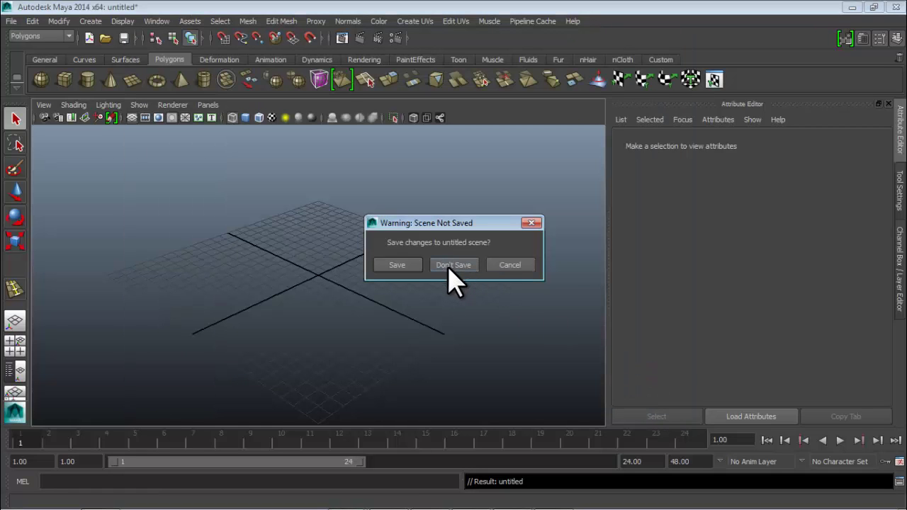
pyautogui.click(449, 268)
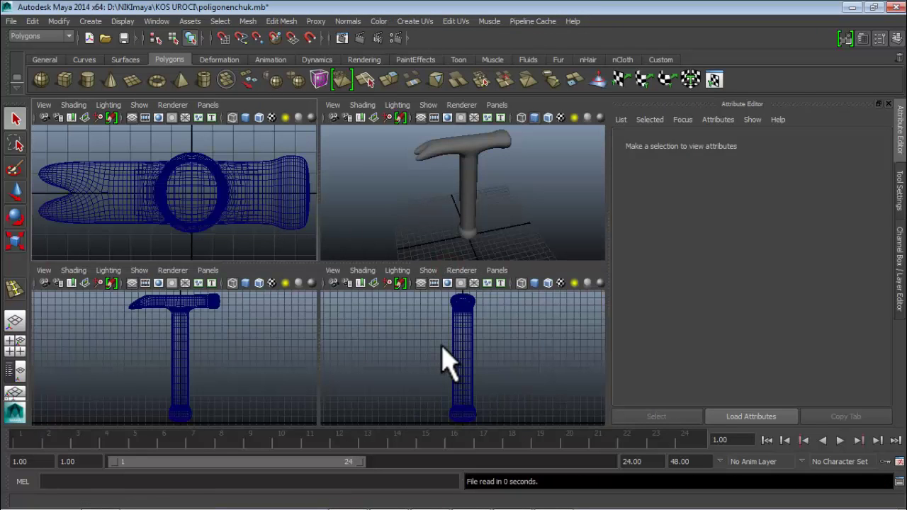
pyautogui.press('space')
pyautogui.click(435, 192)
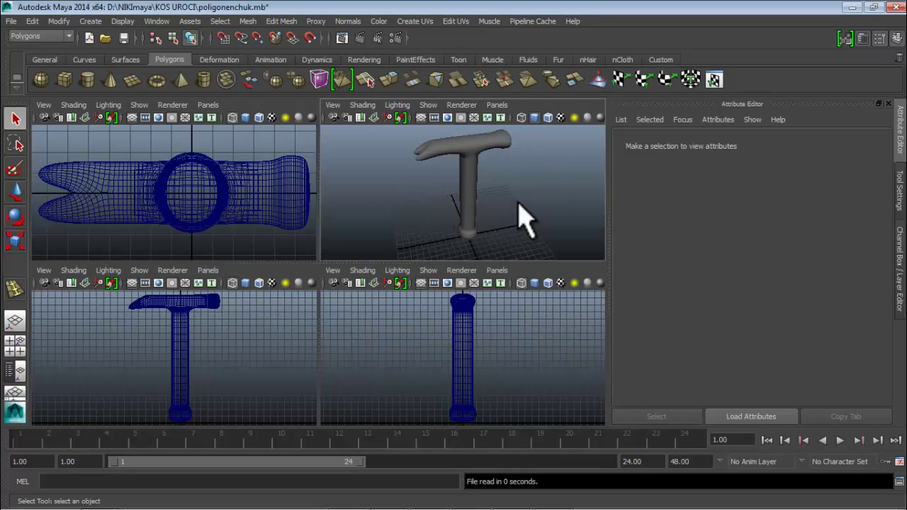
pyautogui.press('space')
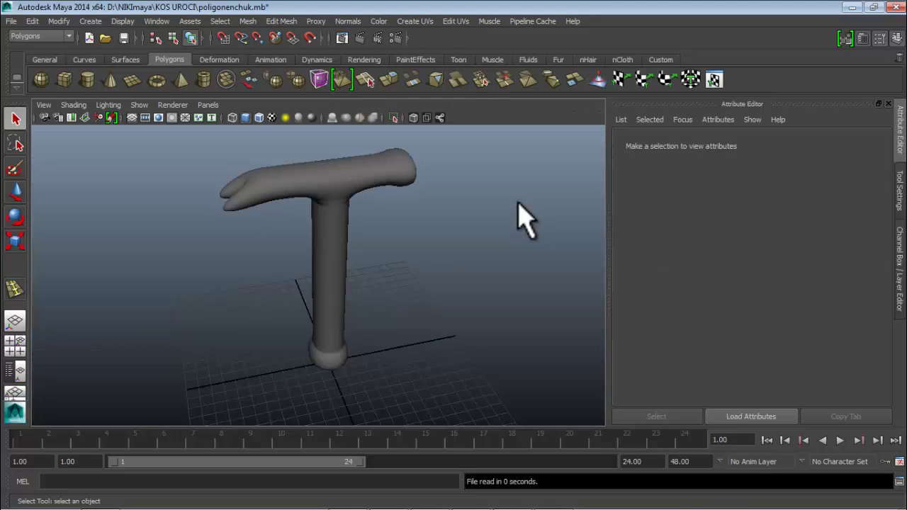